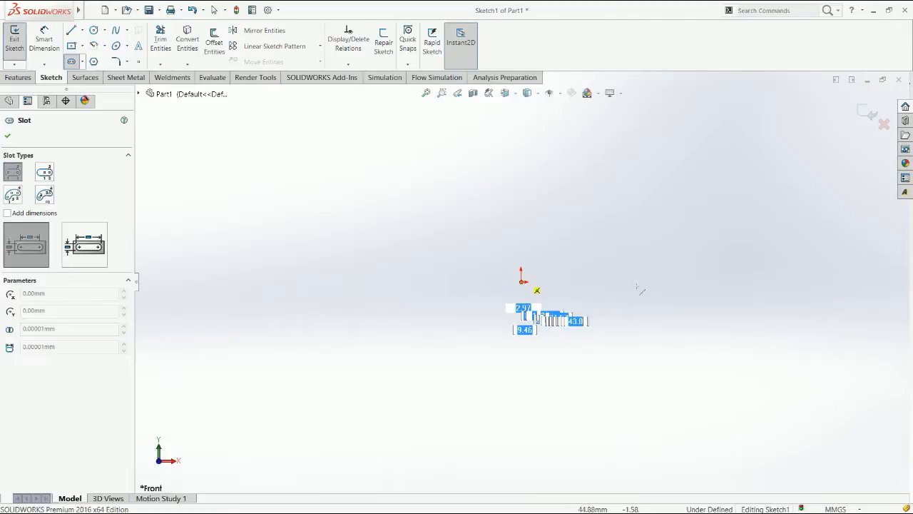
Step: Sketch a horizontal straight slot from the origin, with a 100 mm centre-to-centre length and a width of about 33 mm
text(100)
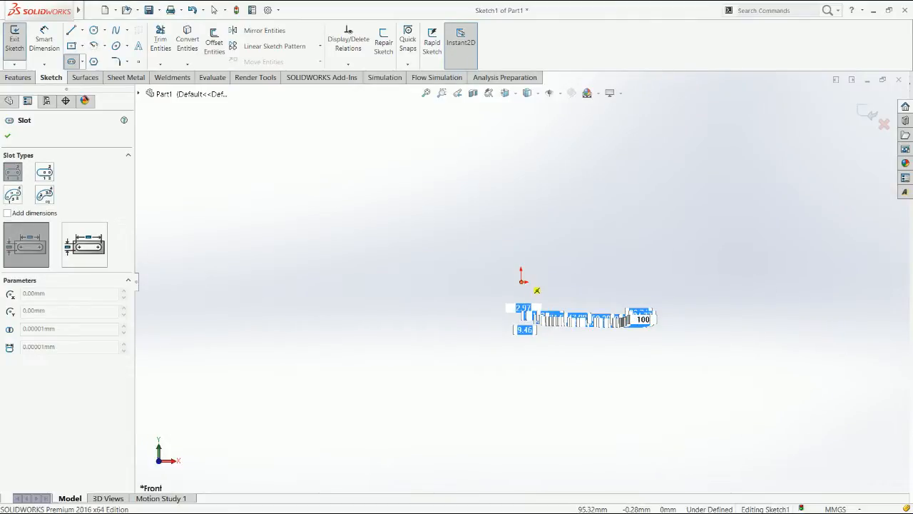
key(Return)
click(741, 326)
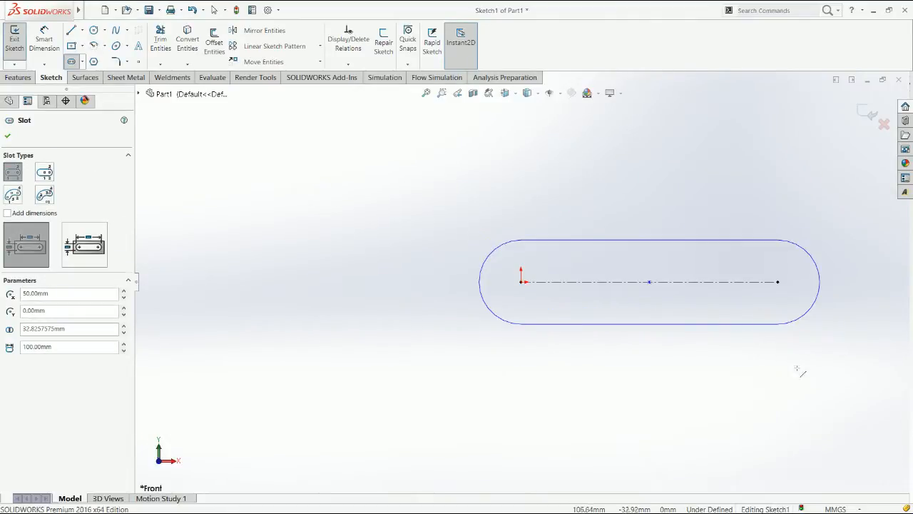
Step: Dimension the slot's end arc with a radius of 10 mm
right_drag(799, 370, 801, 175)
click(806, 245)
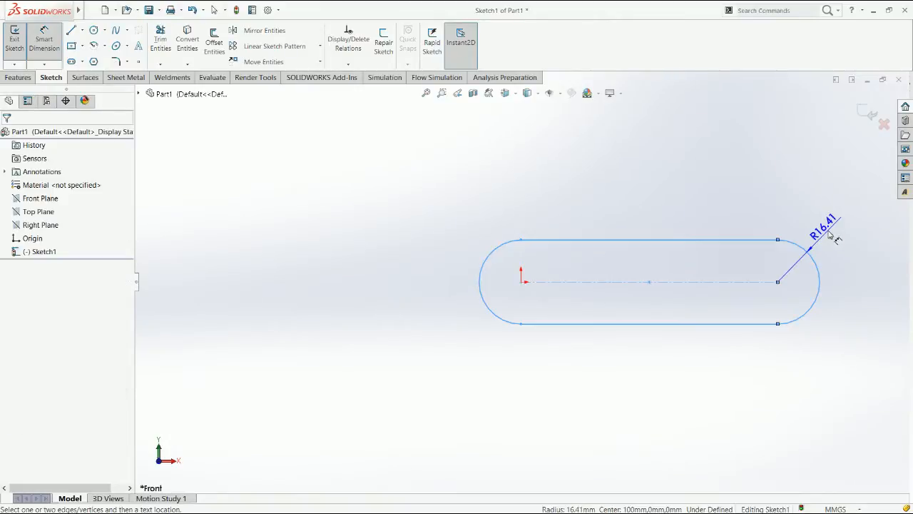
click(830, 234)
text(10)
key(Return)
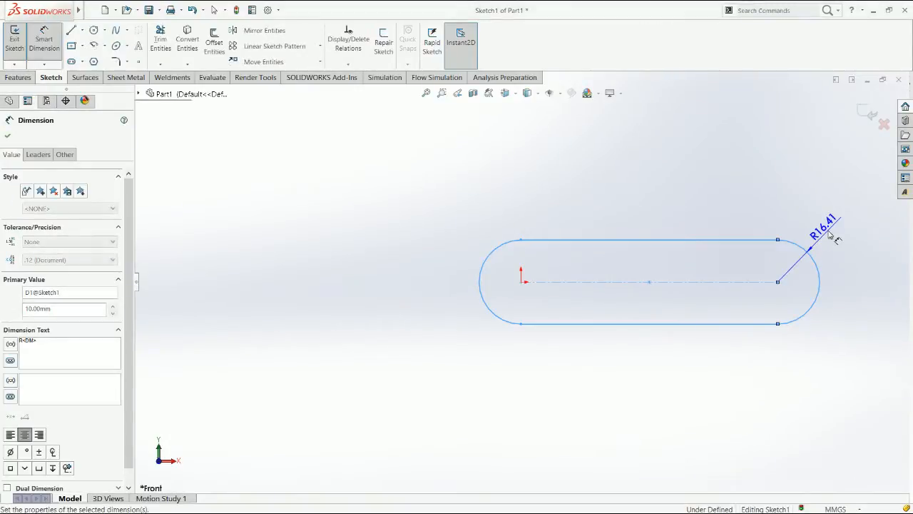
Step: Dimension the slot's centreline at 100 mm
click(702, 281)
click(693, 275)
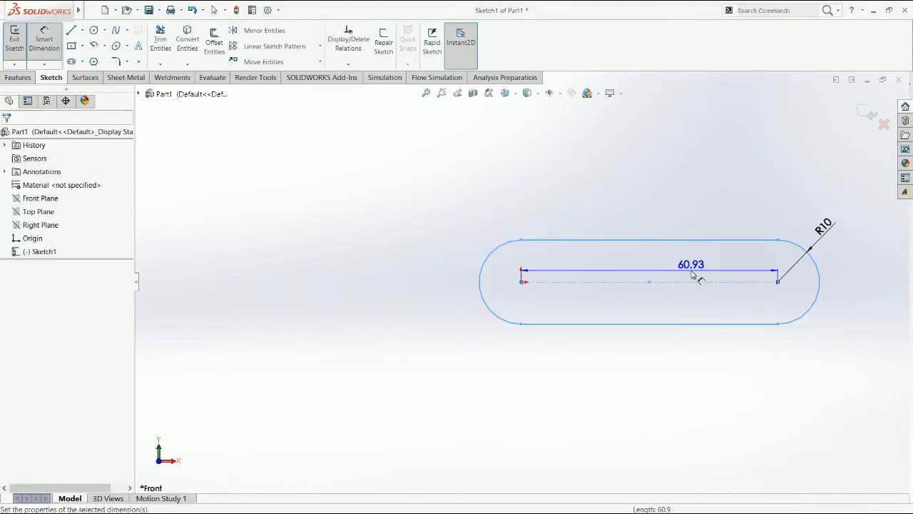
text(100)
key(Return)
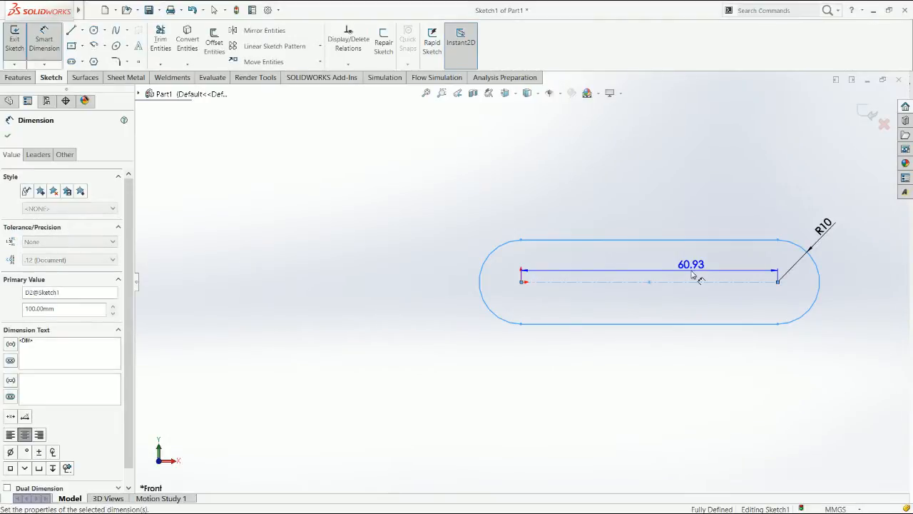
key(Escape)
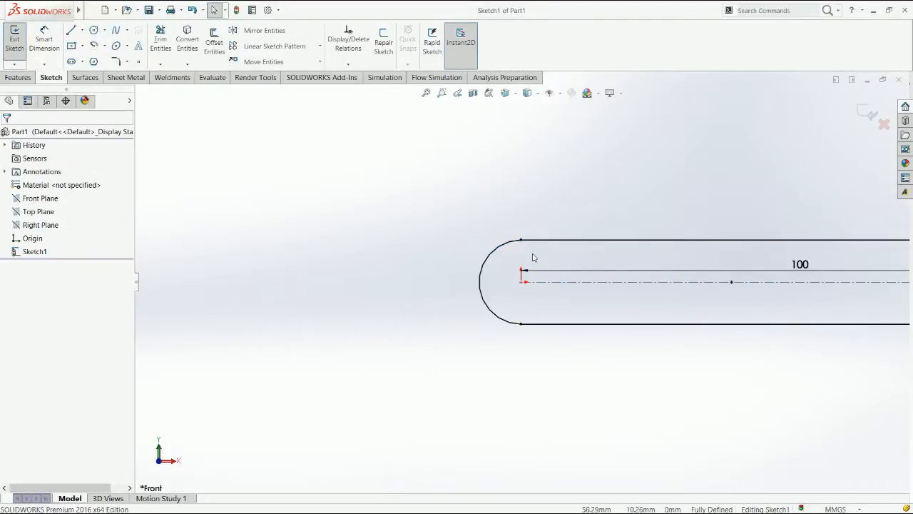
Step: Offset the whole slot outline outward by 5 mm to form an outer contour
key(f)
click(501, 254)
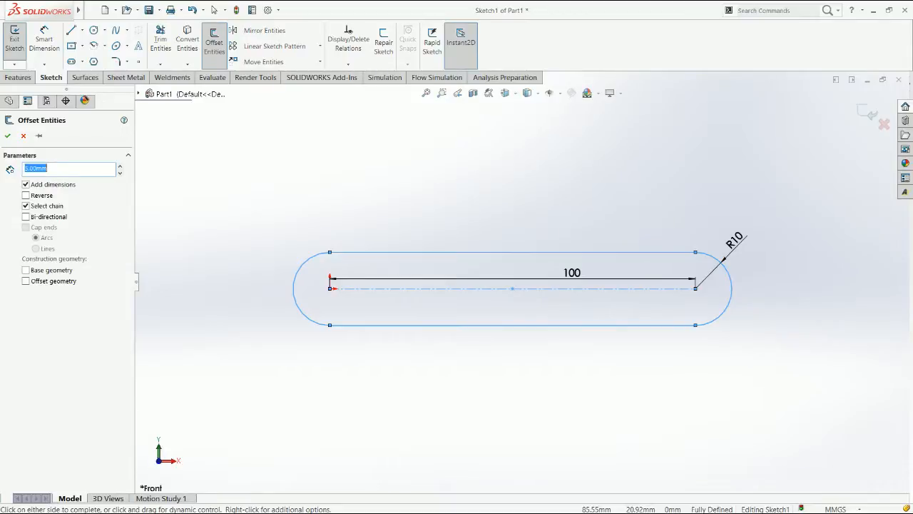
text(5)
key(Return)
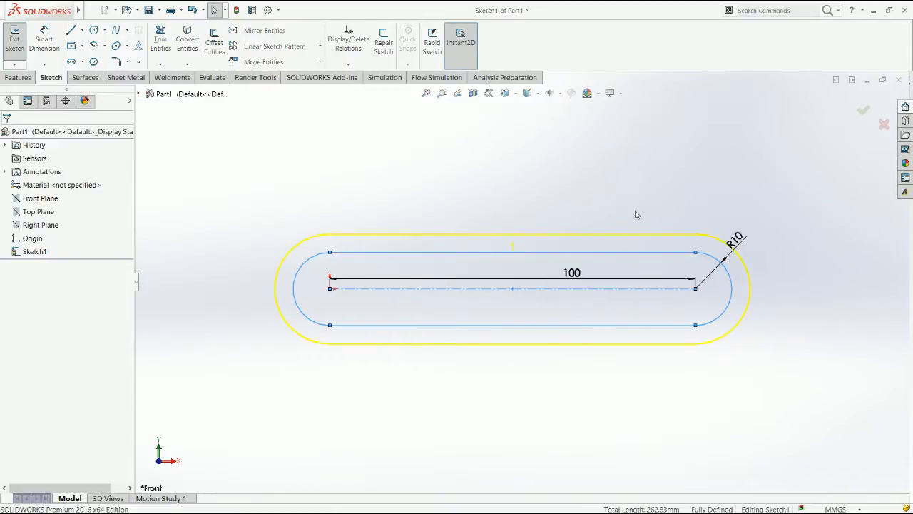
Step: Extrude the ring between the two slot outlines as a solid boss 15 mm deep
click(19, 77)
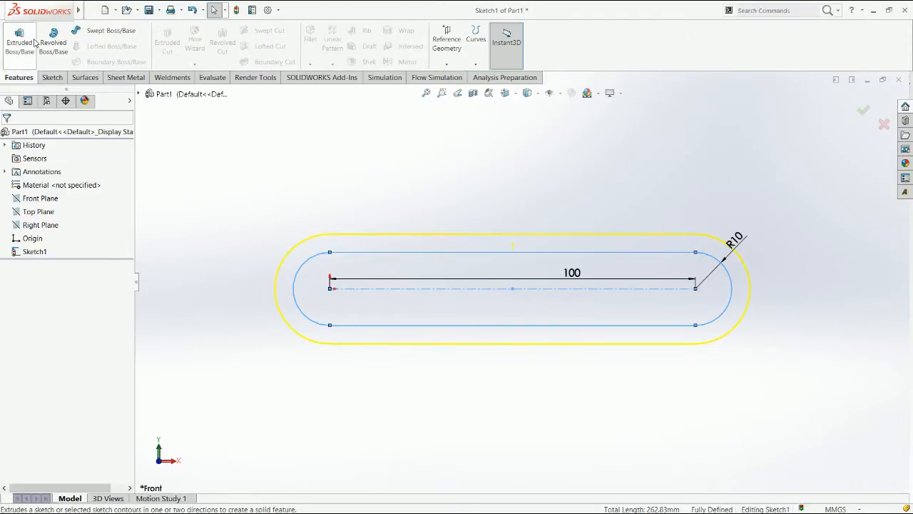
click(19, 43)
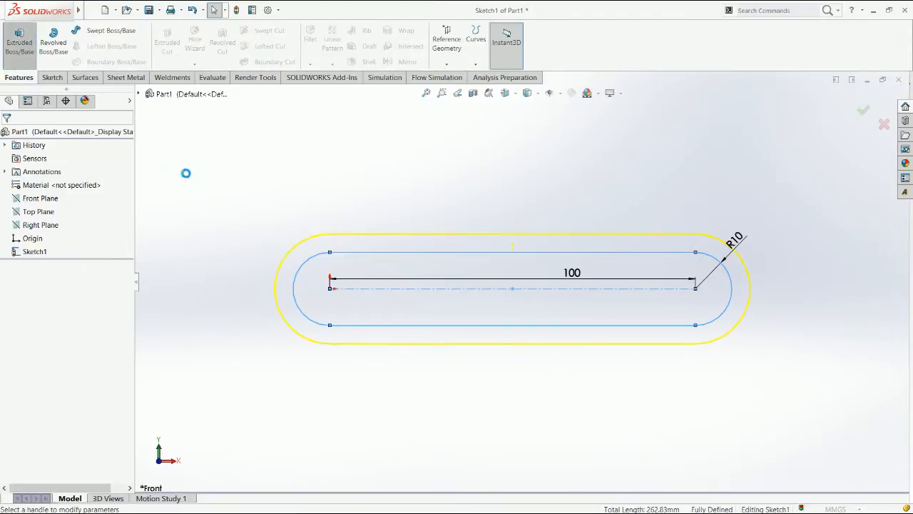
click(510, 294)
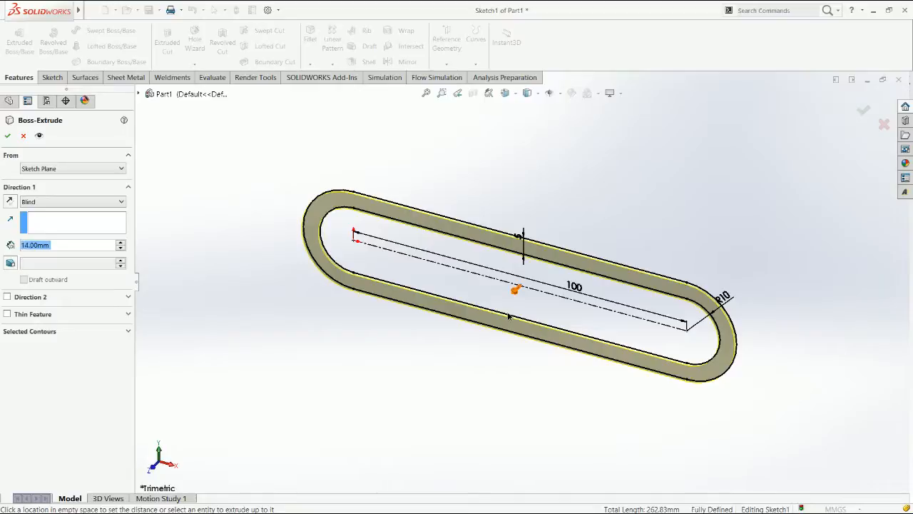
click(510, 316)
text(15)
key(Return)
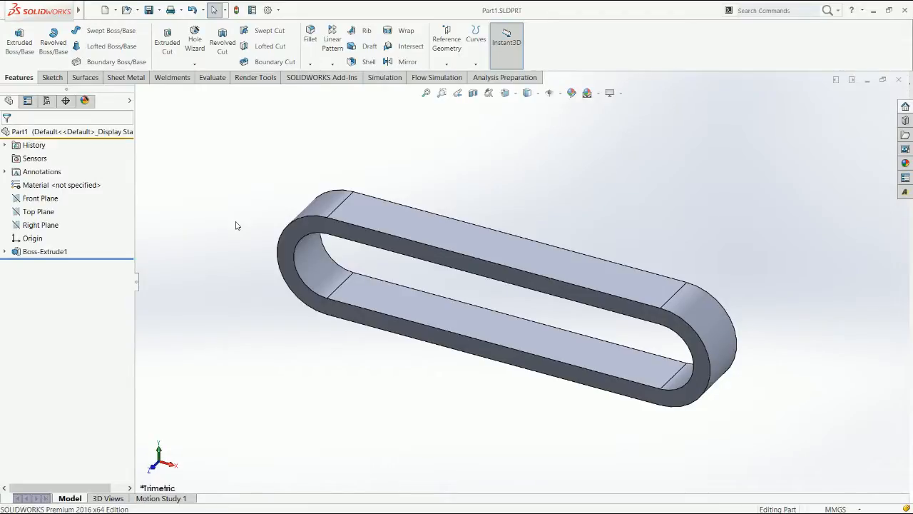
Step: Create a new part and start a sketch on its Right Plane
key(ctrl+n)
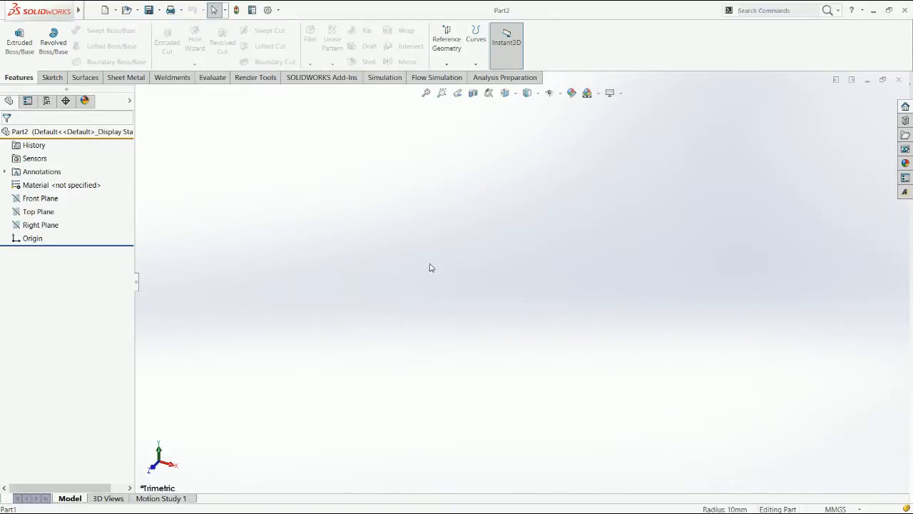
click(483, 273)
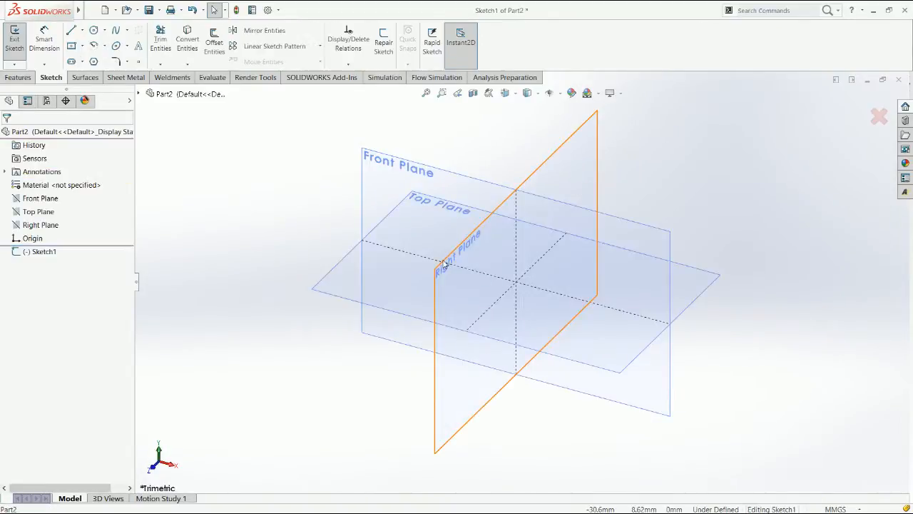
key(s)
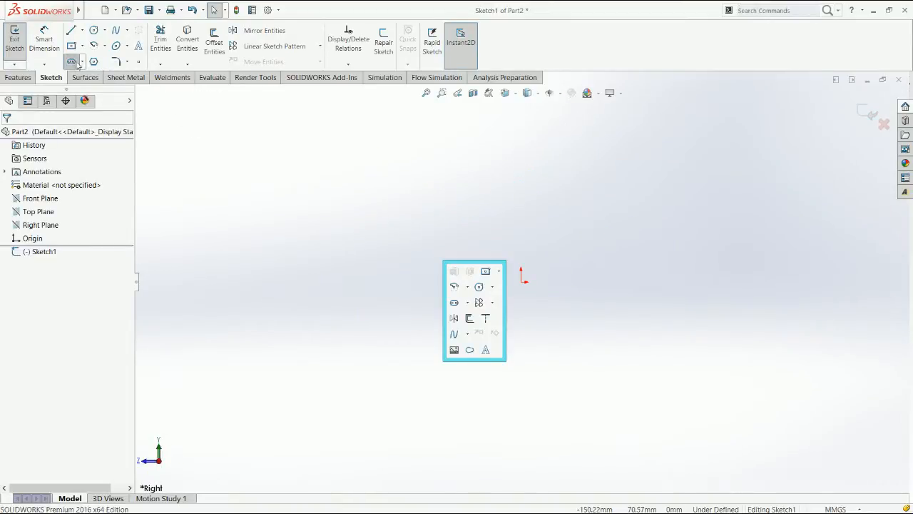
Step: Sketch a horizontal straight slot starting at the origin, about 63 mm between centres and about 14 mm wide
click(71, 62)
click(521, 282)
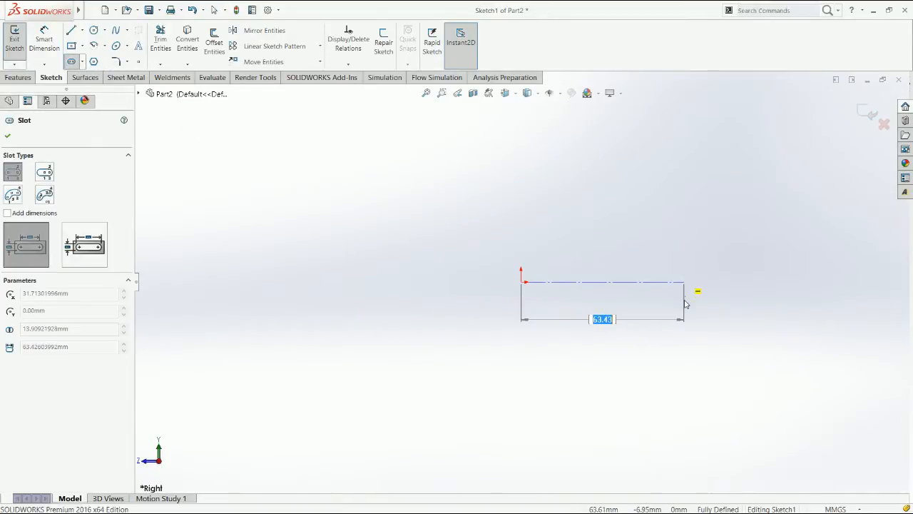
click(683, 282)
click(683, 300)
key(Escape)
Step: Dimension the slot's centreline at 100 mm
right_drag(673, 352, 660, 276)
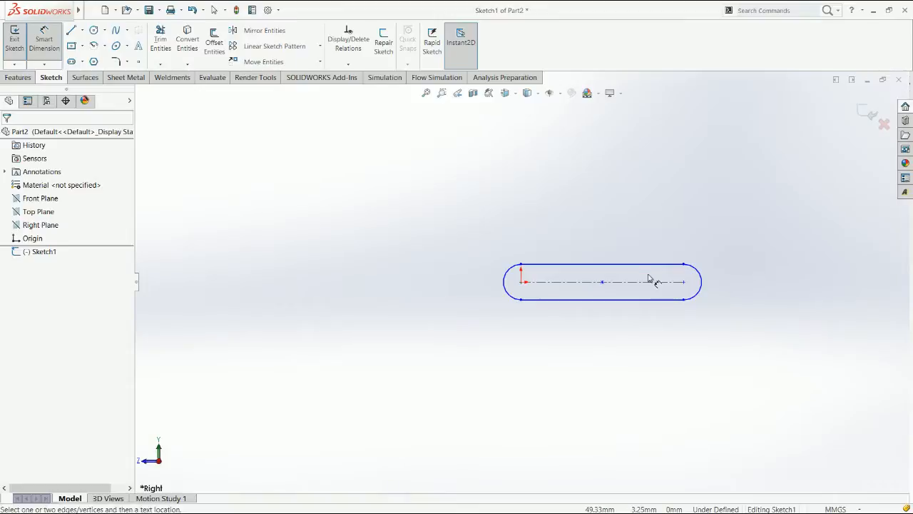
click(652, 282)
click(649, 243)
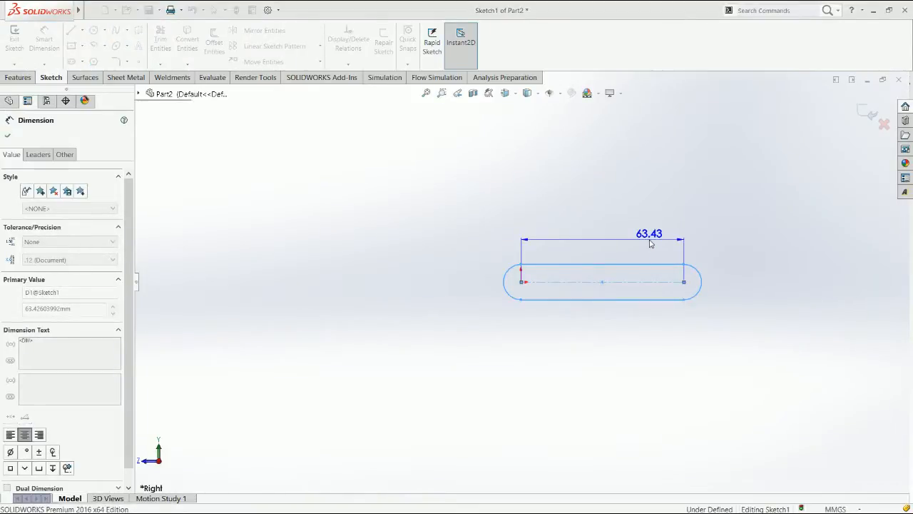
text(100.00mm)
key(Return)
key(Escape)
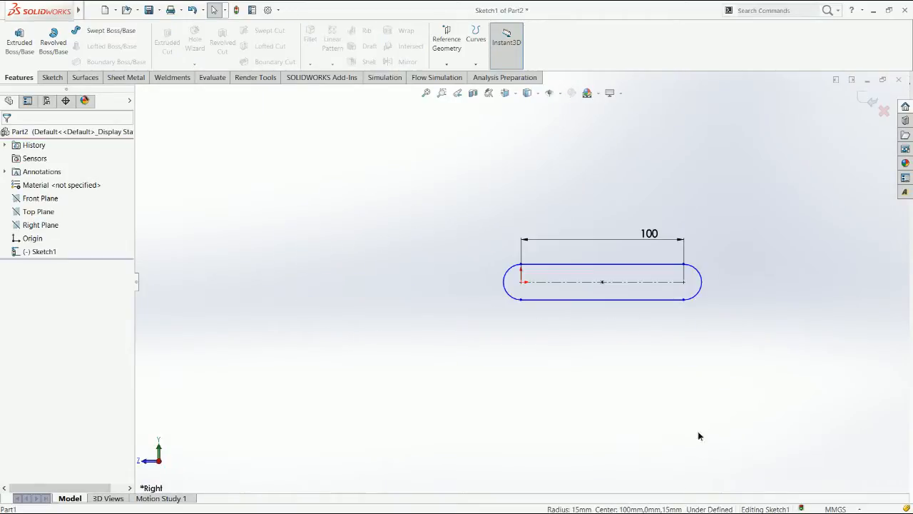
Step: Dimension the slot's end arc away from the origin with a radius of 15 mm
click(702, 280)
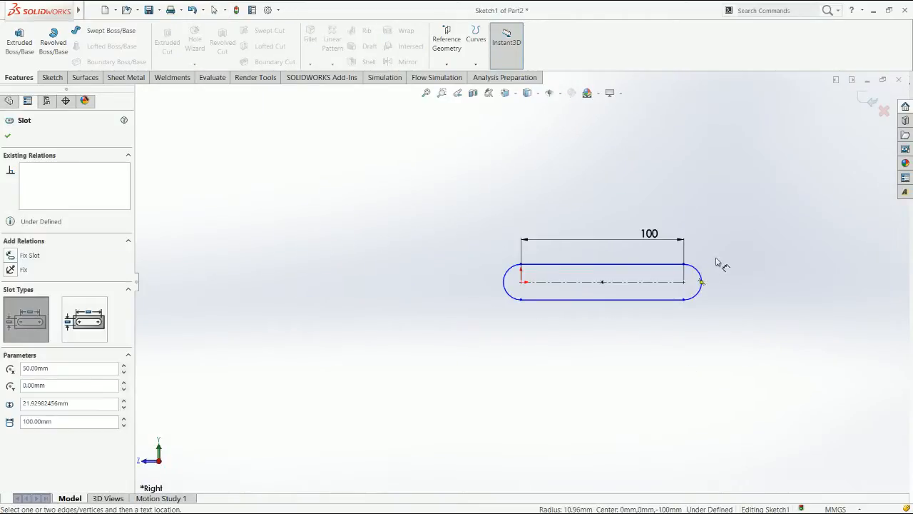
click(717, 262)
text(15)
key(Return)
key(Escape)
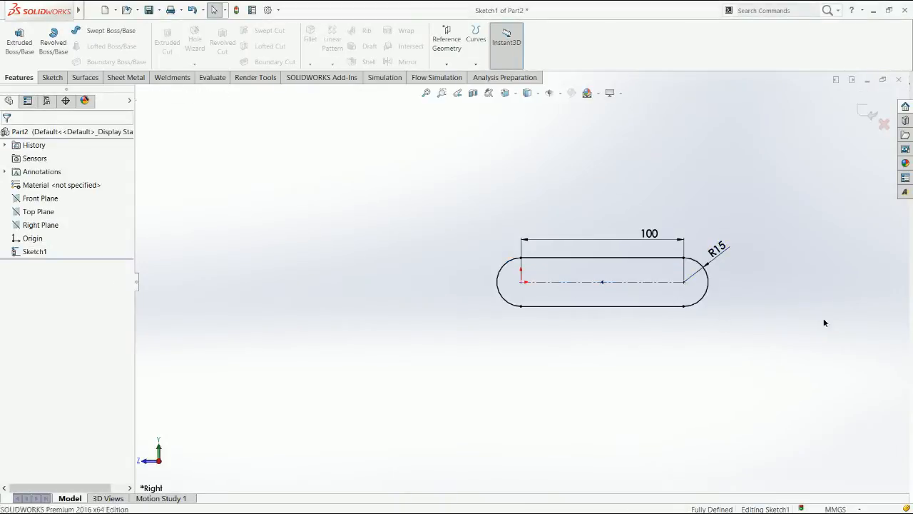
Step: Draw a circle of 15 mm diameter centred on the slot's end arc centre away from the origin
key(c)
scroll(658, 326, up, 5)
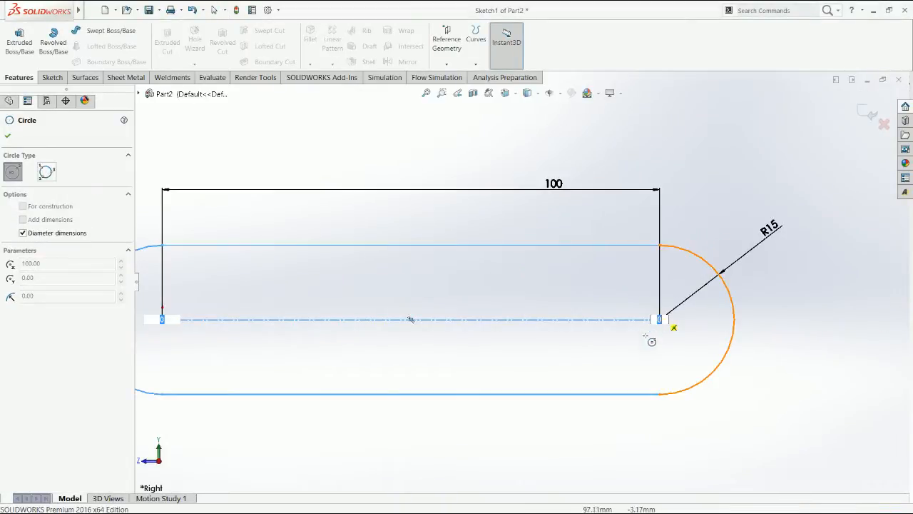
click(645, 348)
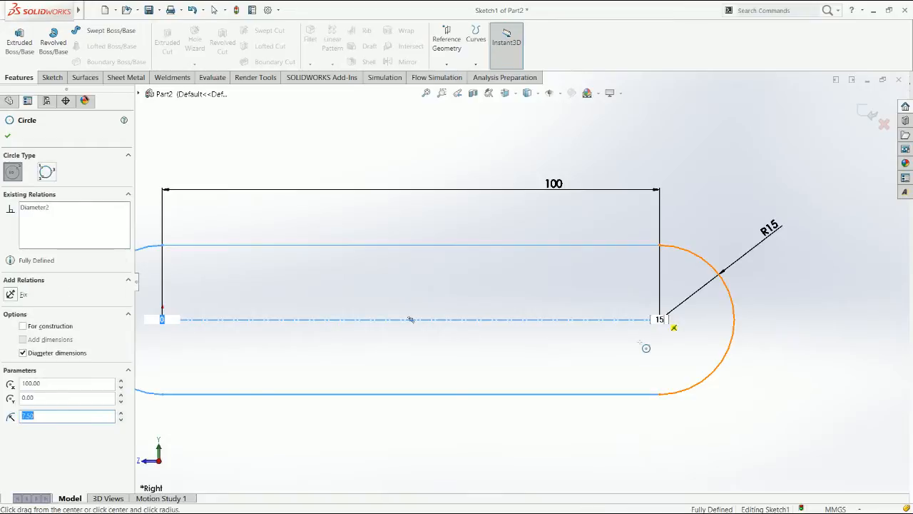
key(Escape)
key(f)
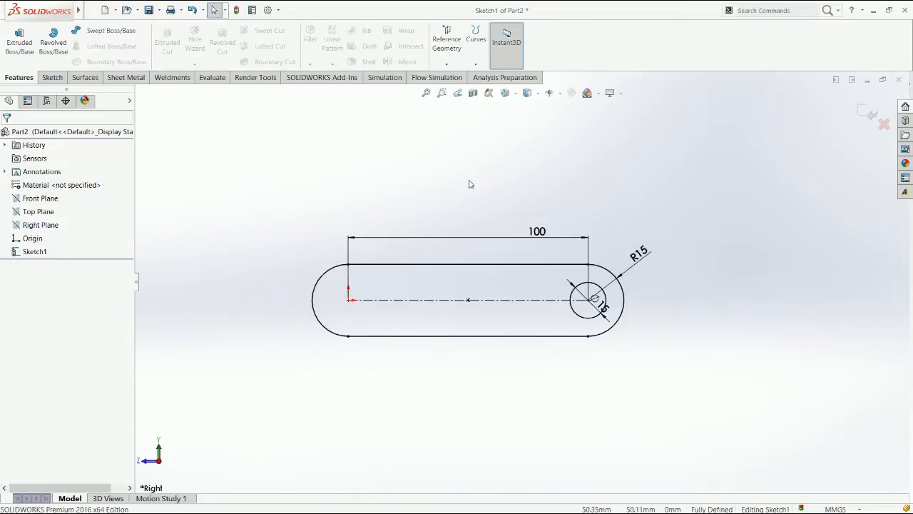
Step: Extrude the slot profile with its circular hole to a blind depth of 15 mm
click(85, 77)
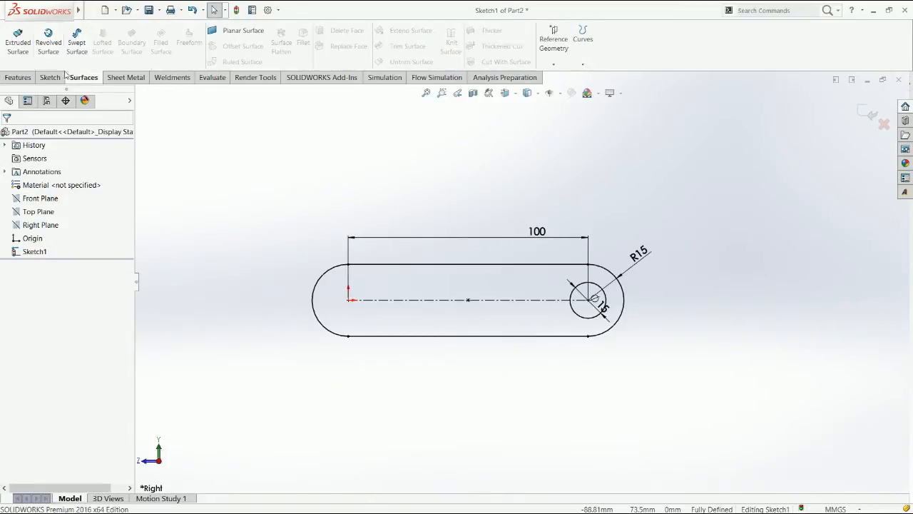
click(19, 77)
click(32, 43)
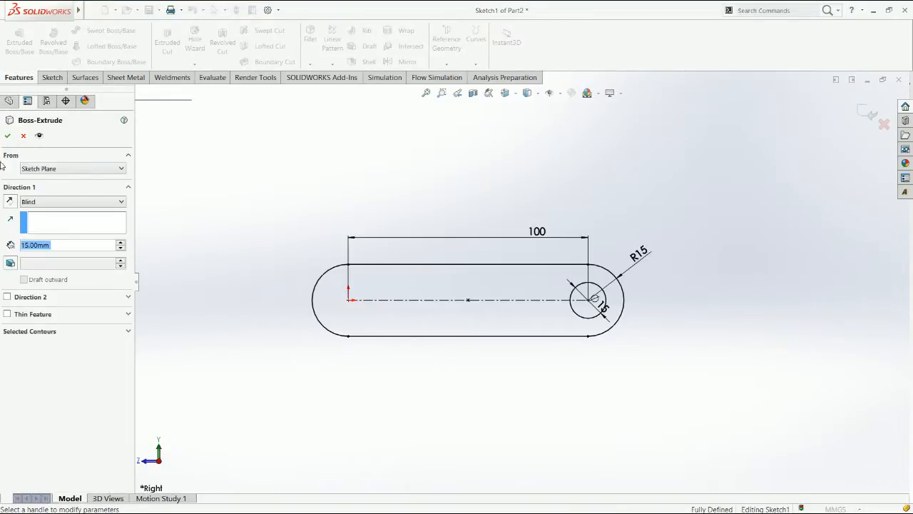
click(7, 136)
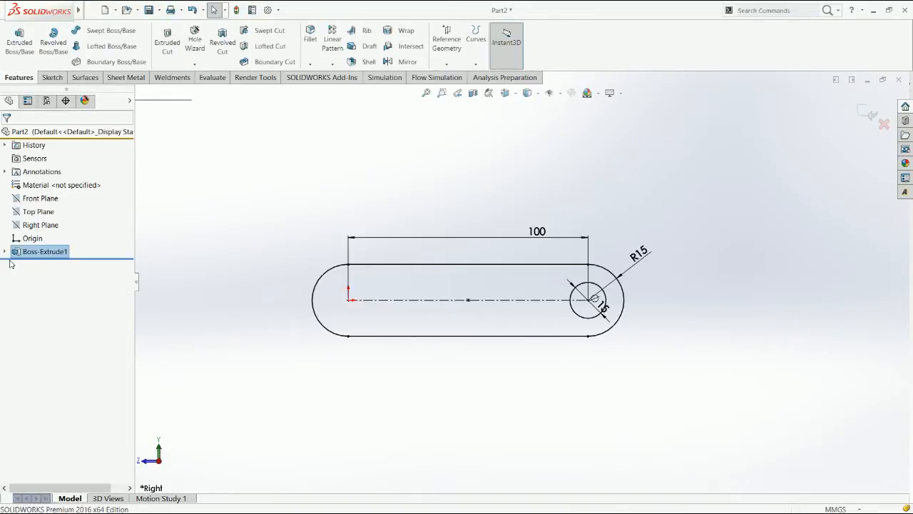
Step: Reuse the arm's sketch to extrude only the circle region as a merged pin protruding beyond the arm's face, and save the part
click(5, 251)
click(34, 264)
click(15, 47)
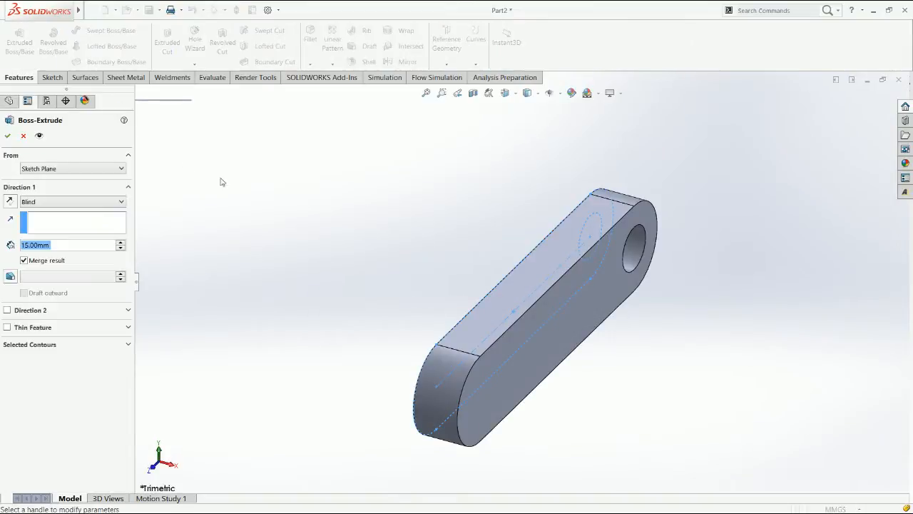
click(36, 325)
click(36, 326)
click(37, 349)
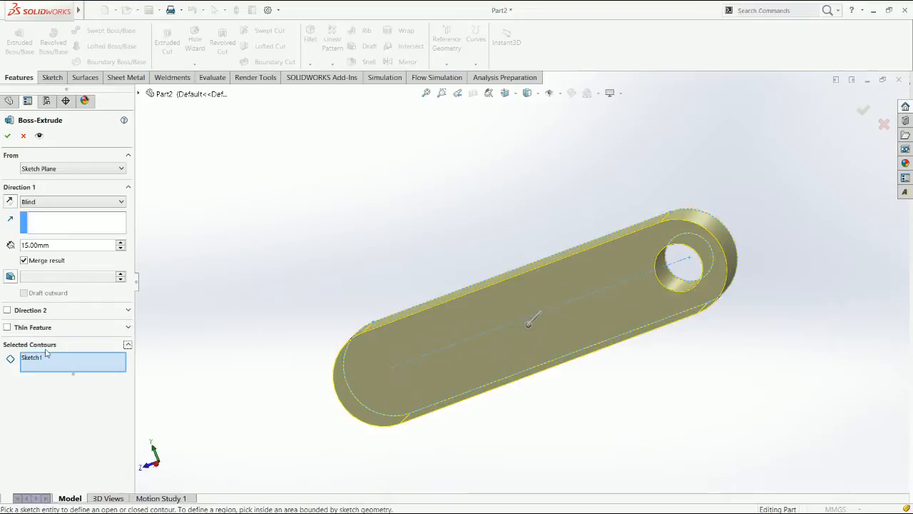
key(Delete)
click(682, 269)
drag(50, 245, 38, 244)
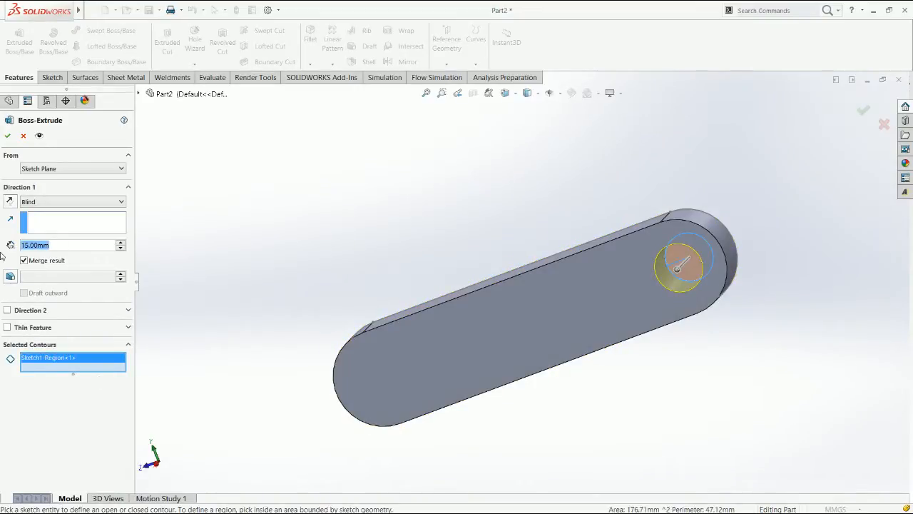
key(Return)
click(350, 224)
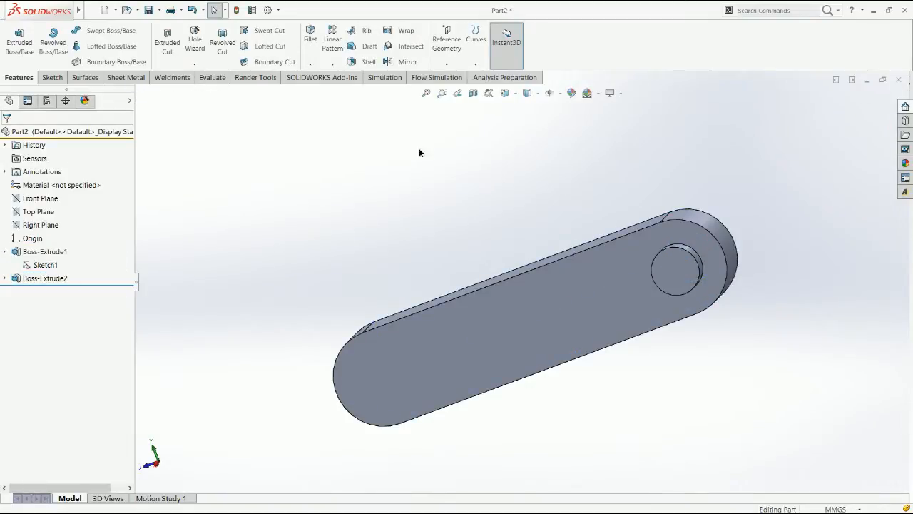
key(ctrl+s)
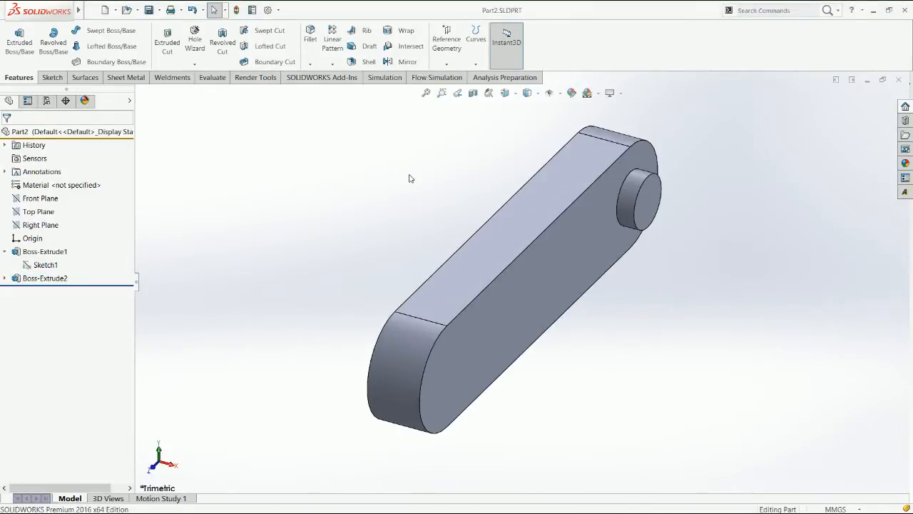
Step: Start a new assembly and place Part2, the arm with the pin, as its first component
double_click(358, 143)
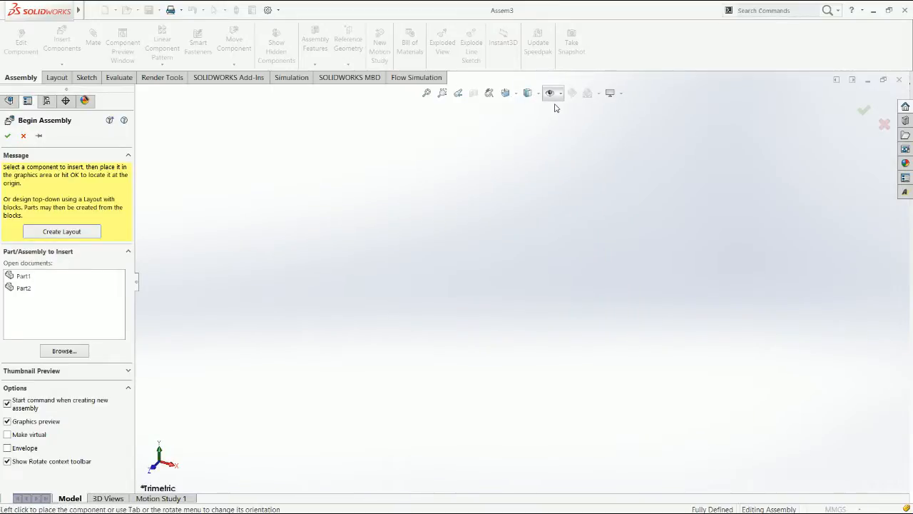
click(29, 288)
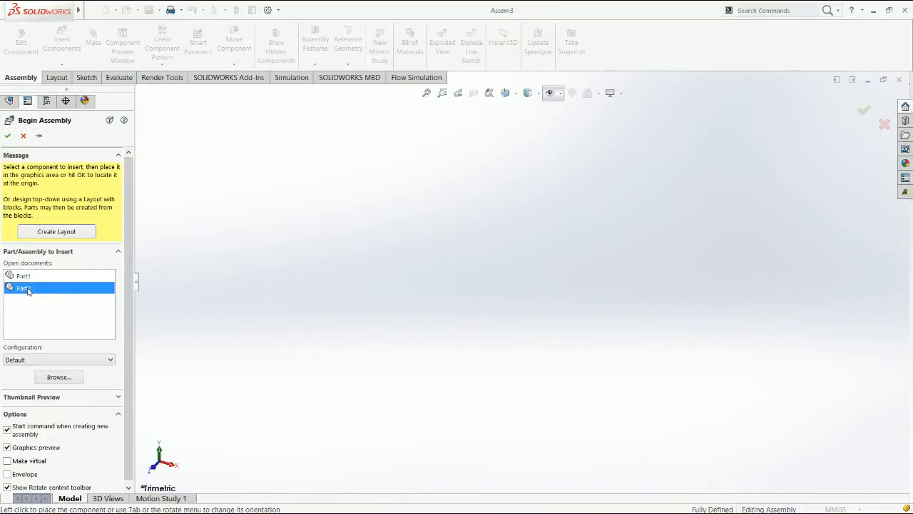
click(523, 284)
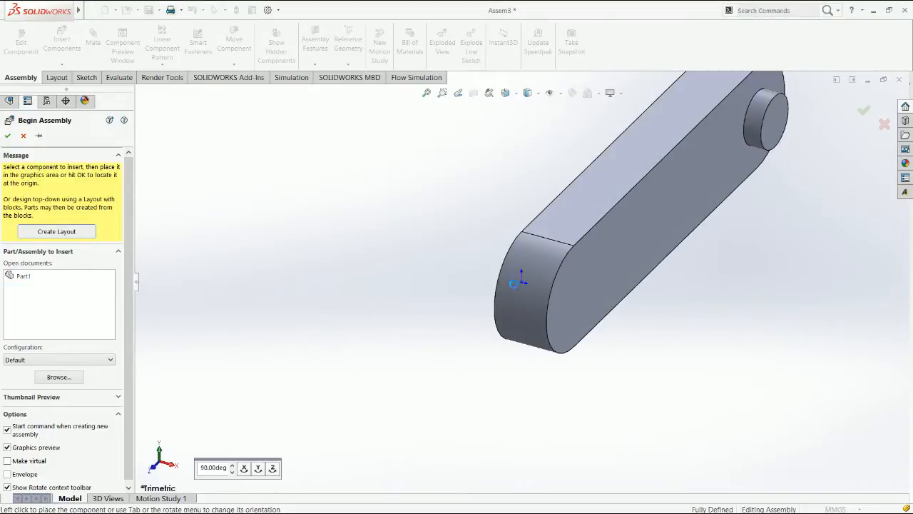
Step: Insert Part1, the slotted link, into the assembly near the arm's pin end
key(m)
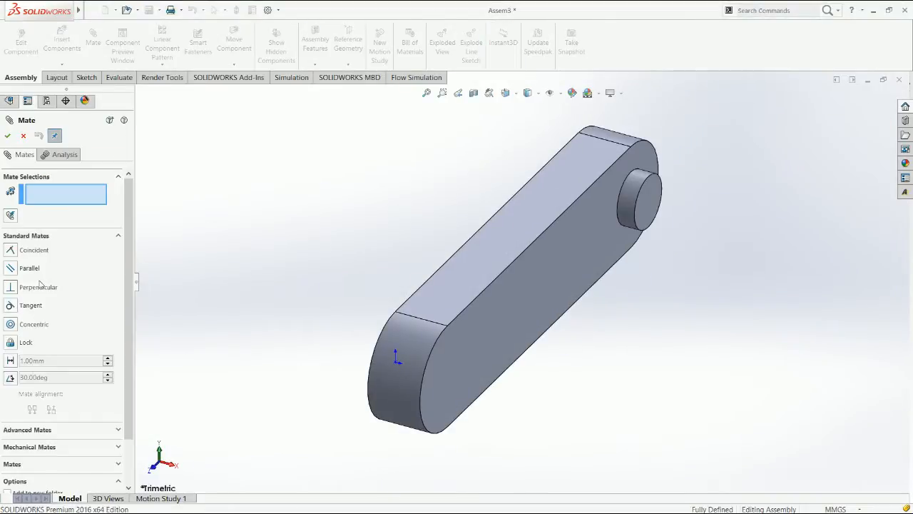
key(Escape)
key(i)
click(27, 259)
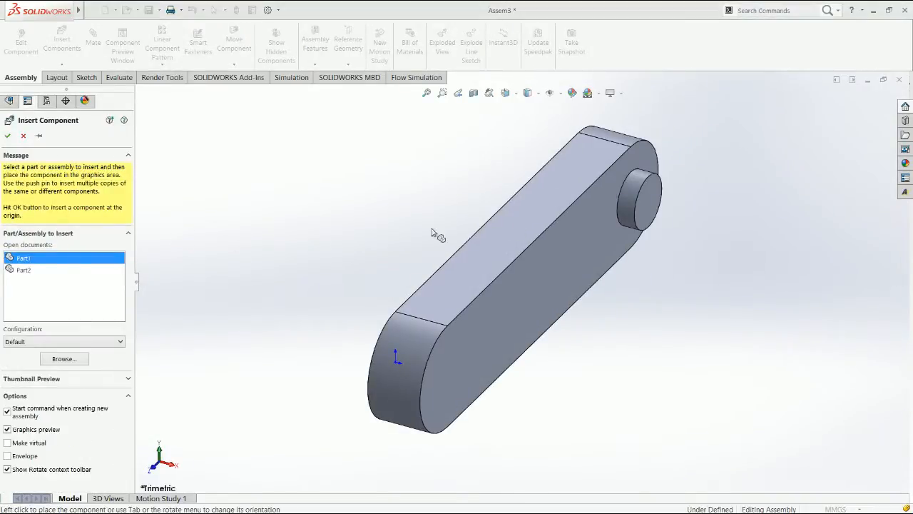
click(727, 188)
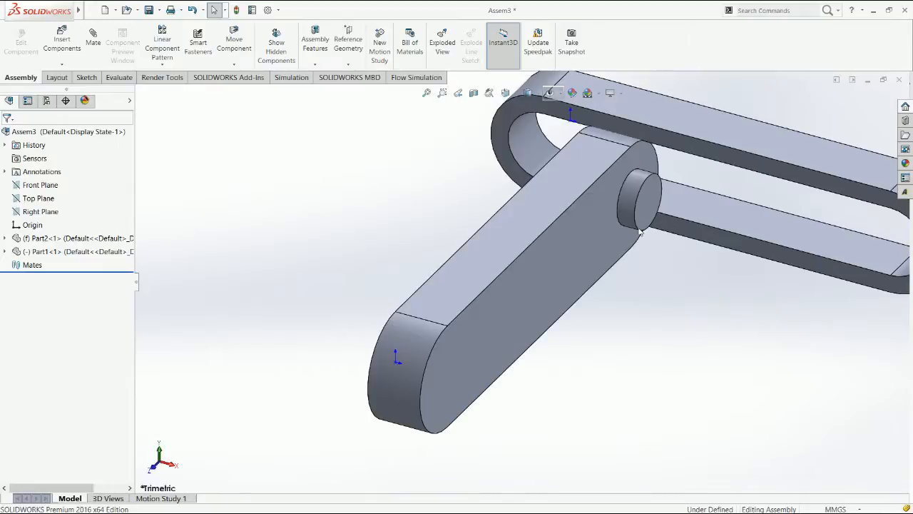
Step: Reposition the slotted link so that it extends away from the arm's pin end in roughly the arm's direction
scroll(631, 275, up, 5)
click(690, 216)
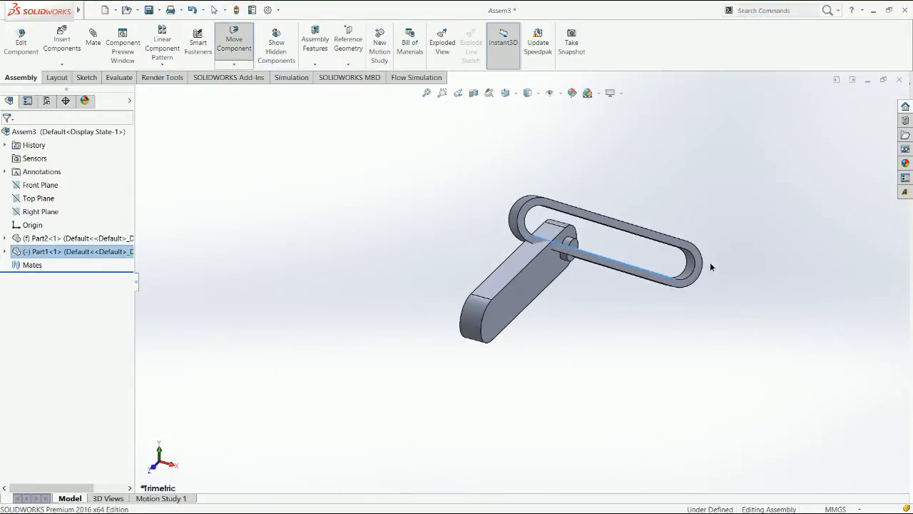
key(Escape)
click(510, 303)
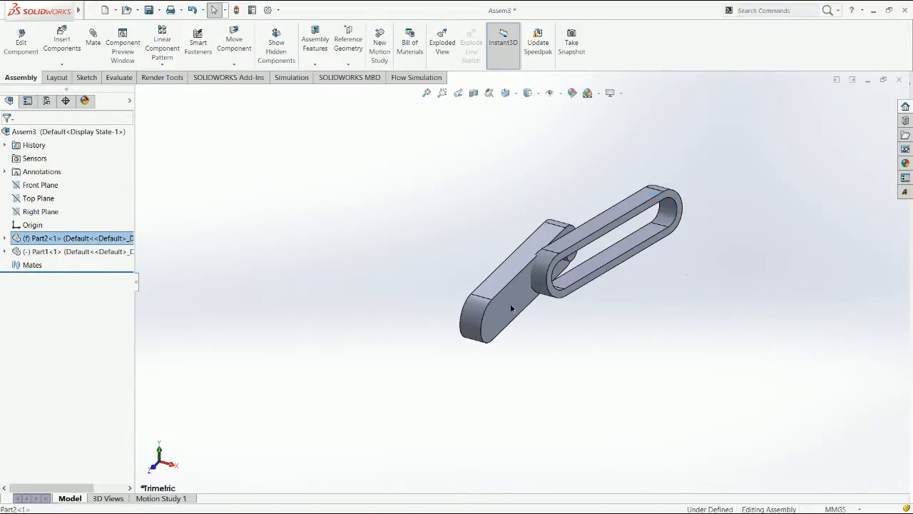
key(Escape)
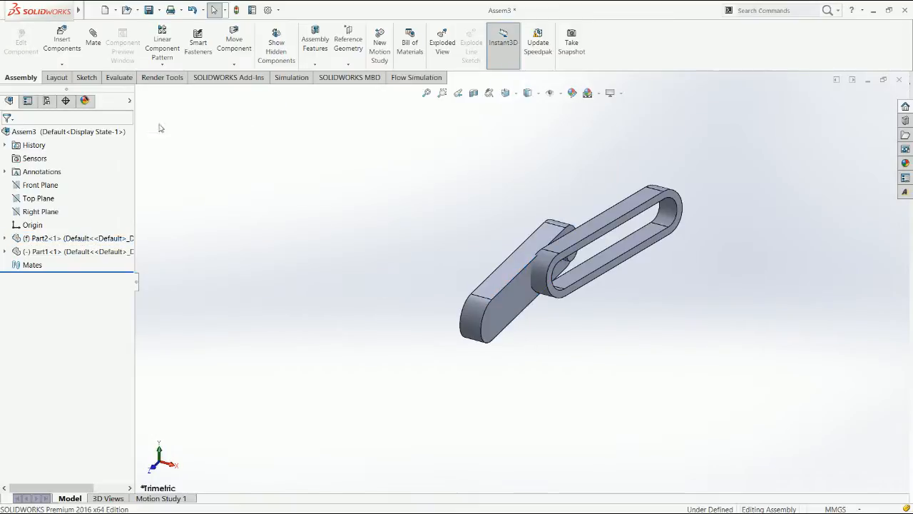
Step: Add a mechanical Slot mate with the Free constraint between the link's inner slot face and the arm's cylindrical pin face
click(98, 43)
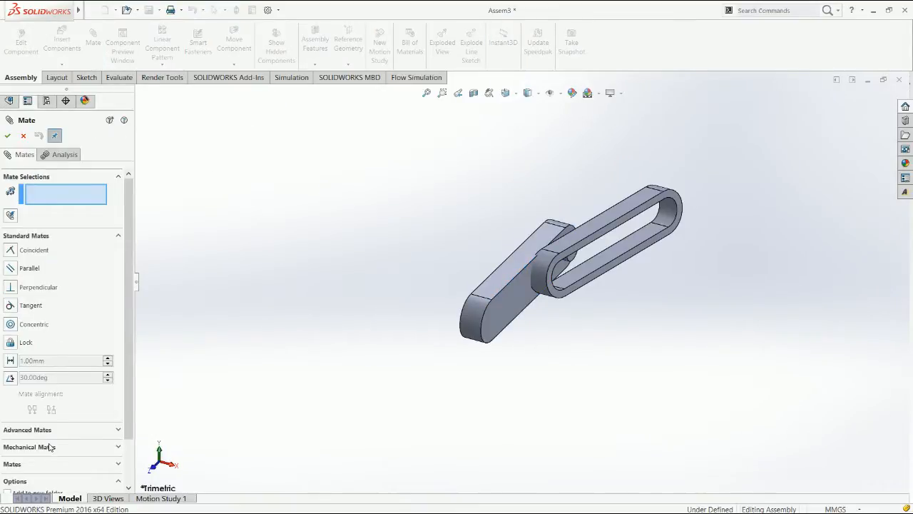
click(50, 447)
click(11, 270)
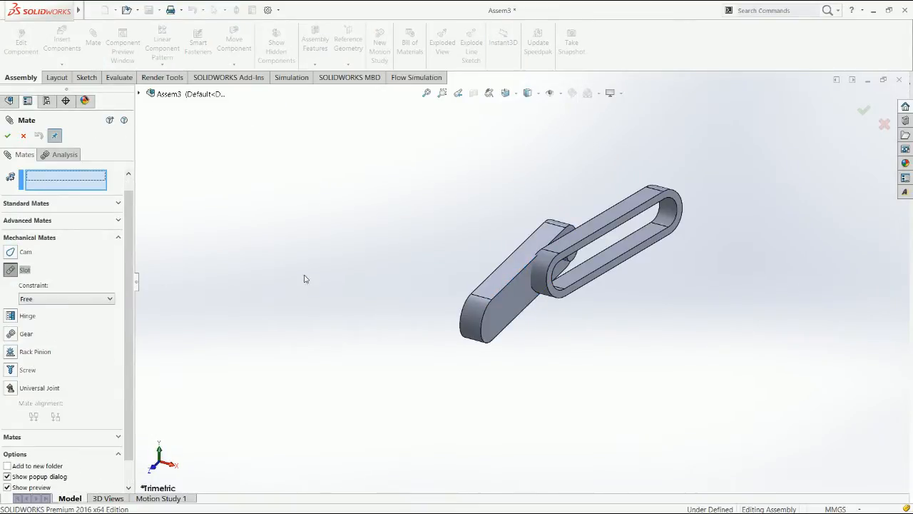
click(607, 264)
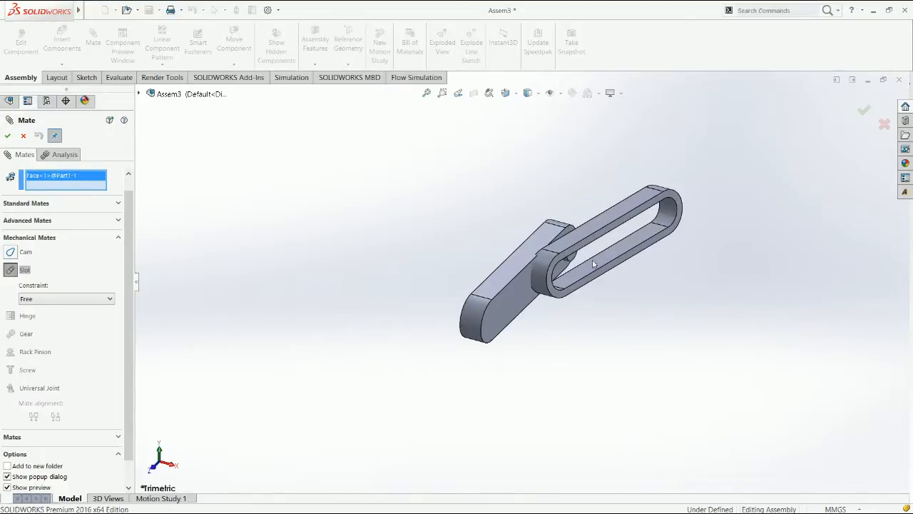
scroll(547, 261, down, 3)
click(550, 262)
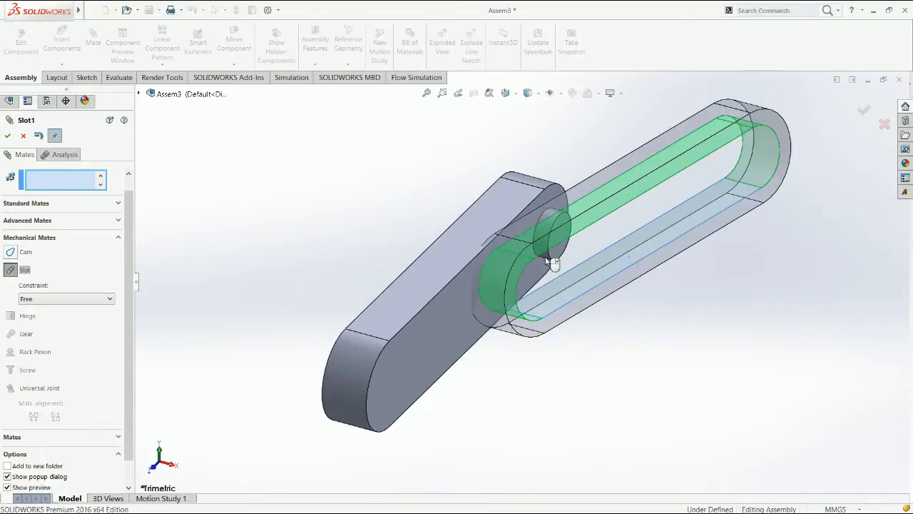
click(8, 135)
click(8, 136)
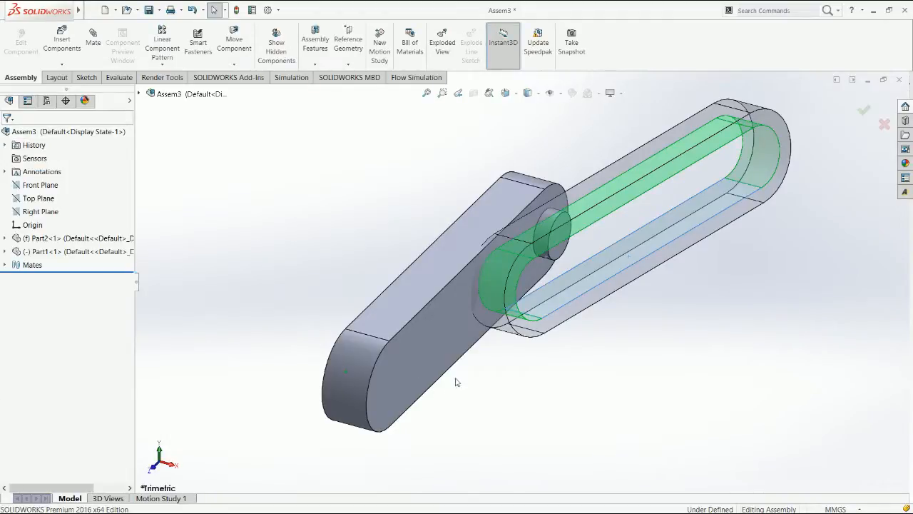
Step: Move the slotted link relative to the arm's pin to test the motion allowed by the slot mate
drag(565, 321, 458, 404)
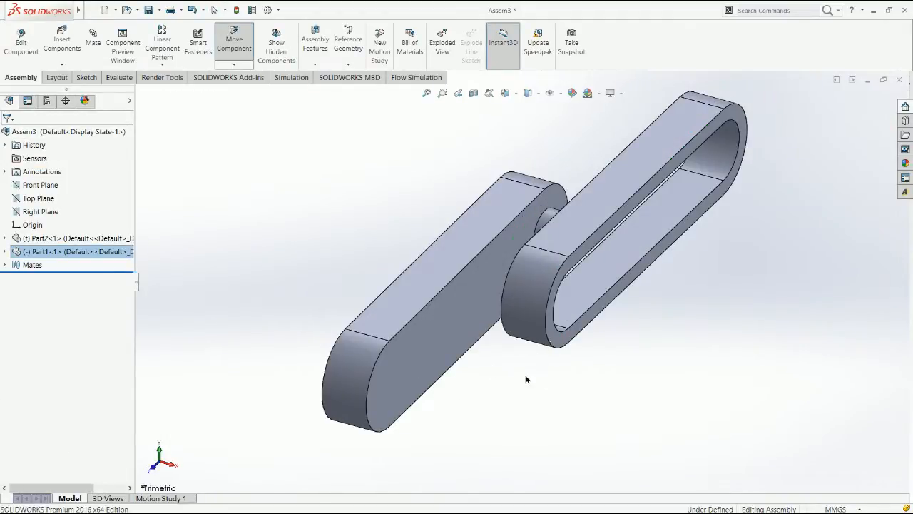
drag(525, 379, 595, 369)
scroll(635, 340, up, 5)
middle_drag(624, 322, 570, 277)
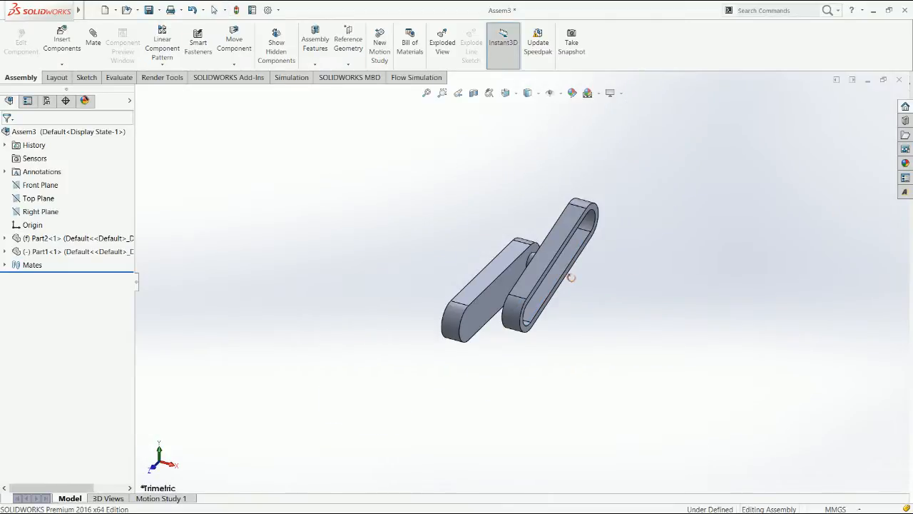
drag(558, 285, 536, 304)
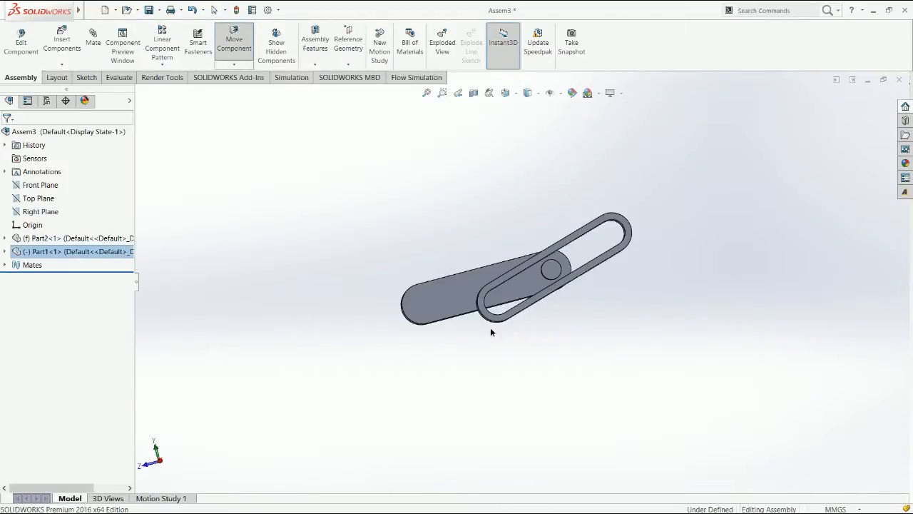
key(Escape)
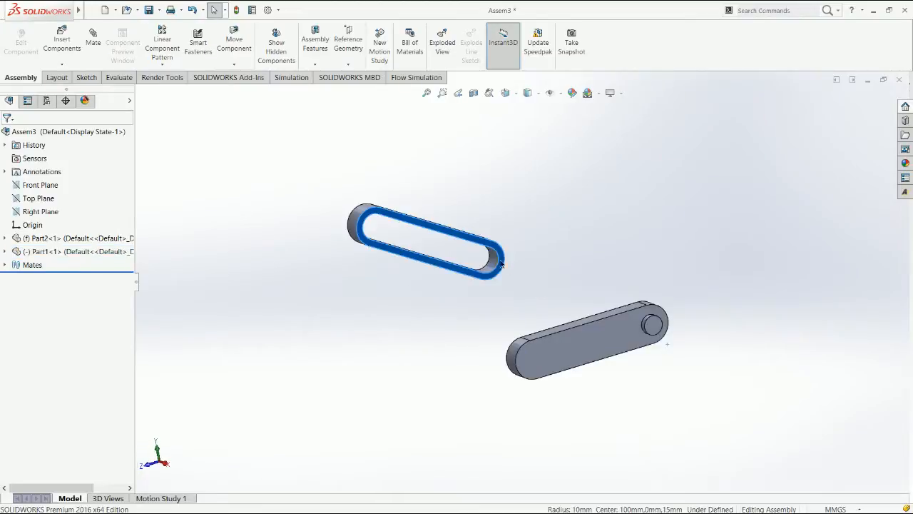
drag(501, 264, 534, 286)
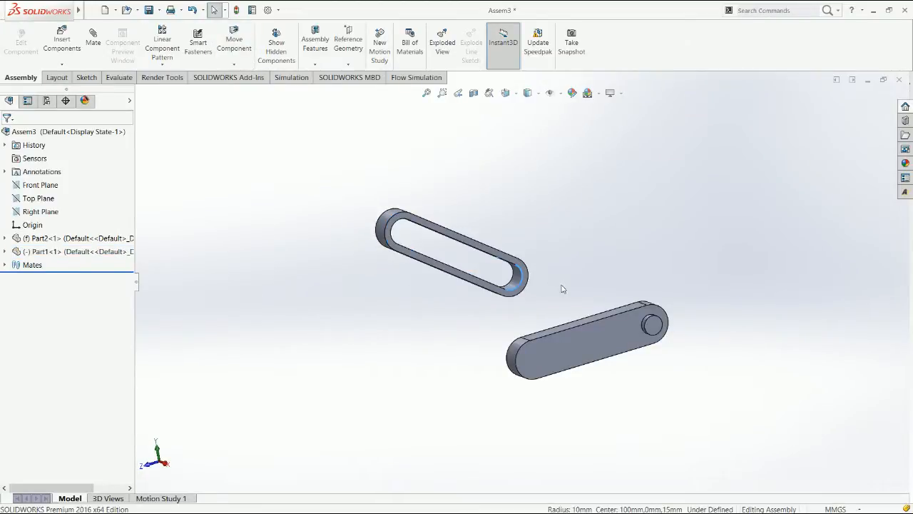
Step: Add a Coincident mate between the slotted link's back face and the arm's flat face on the pin side
key(ctrl+1)
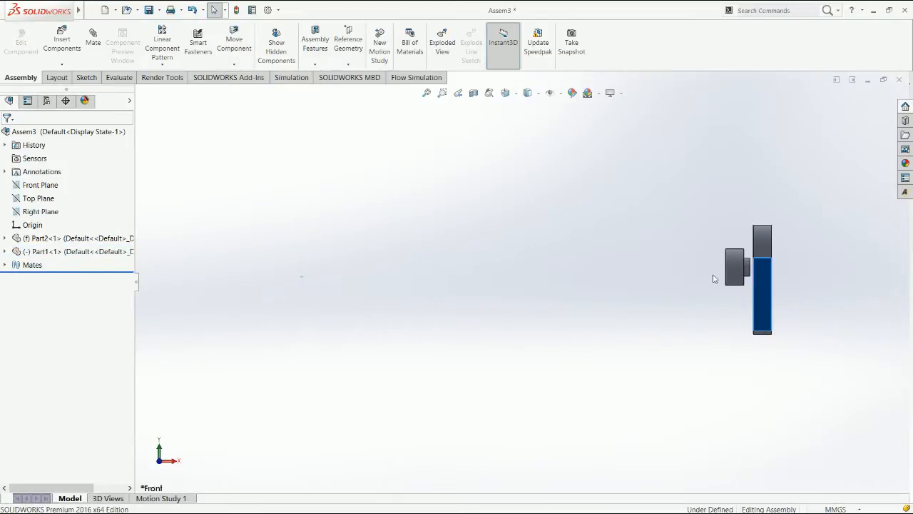
scroll(719, 268, down, 5)
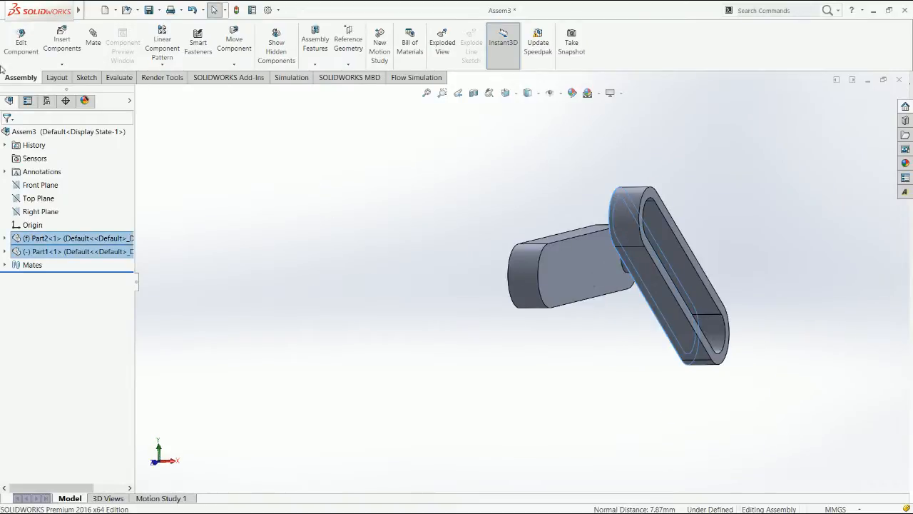
click(87, 42)
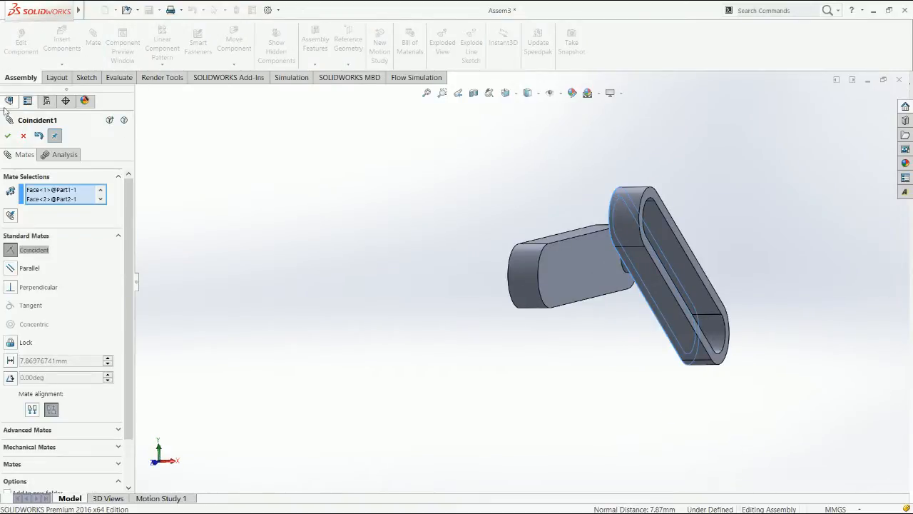
click(7, 134)
click(7, 135)
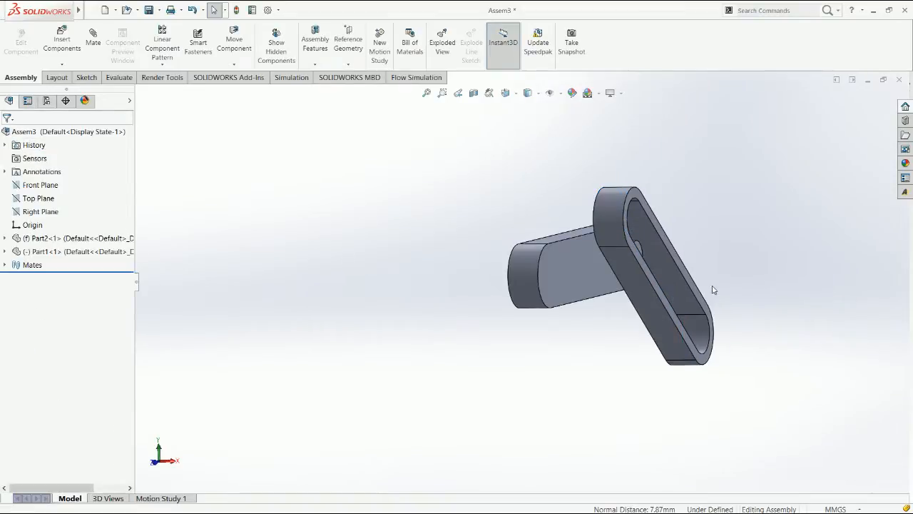
Step: Set the inner end radius of the slotted link to 7.5 mm to match the pin, and rebuild the assembly
key(ctrl+4)
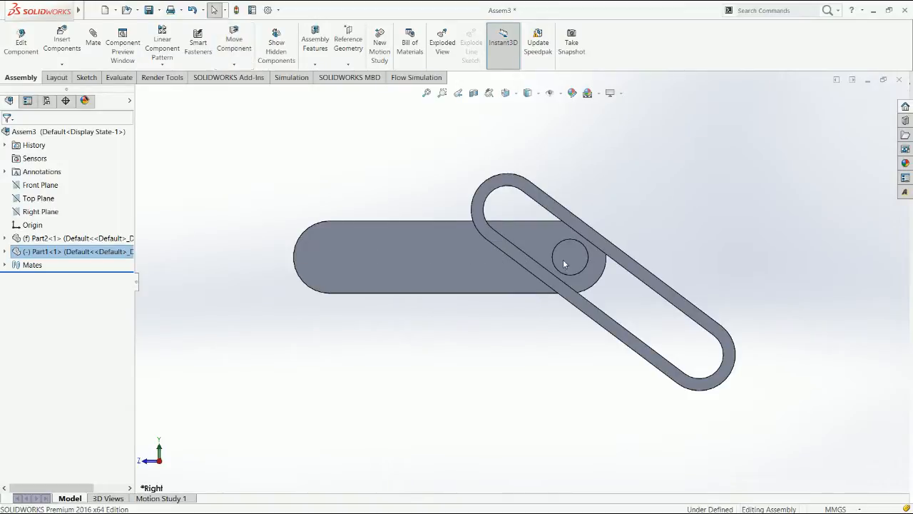
key(ctrl+z)
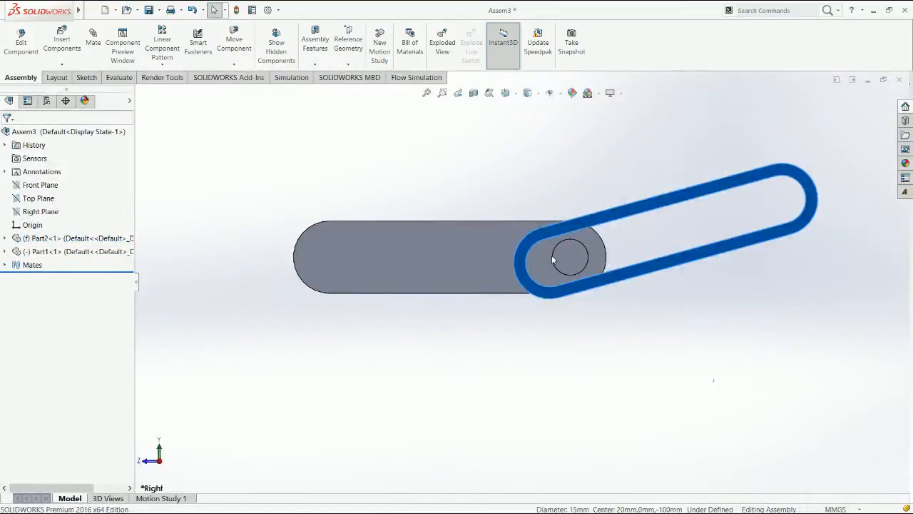
click(553, 259)
middle_drag(495, 288, 534, 267)
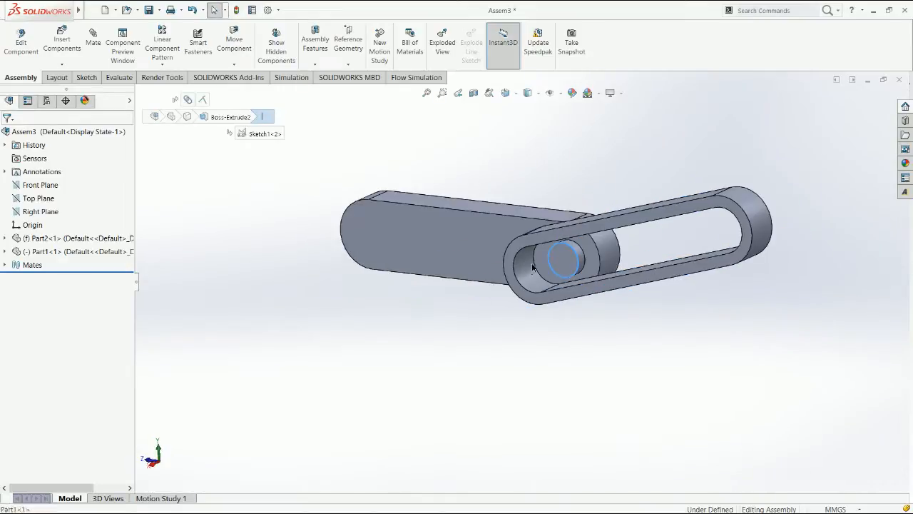
ctrl+click(529, 268)
double_click(539, 282)
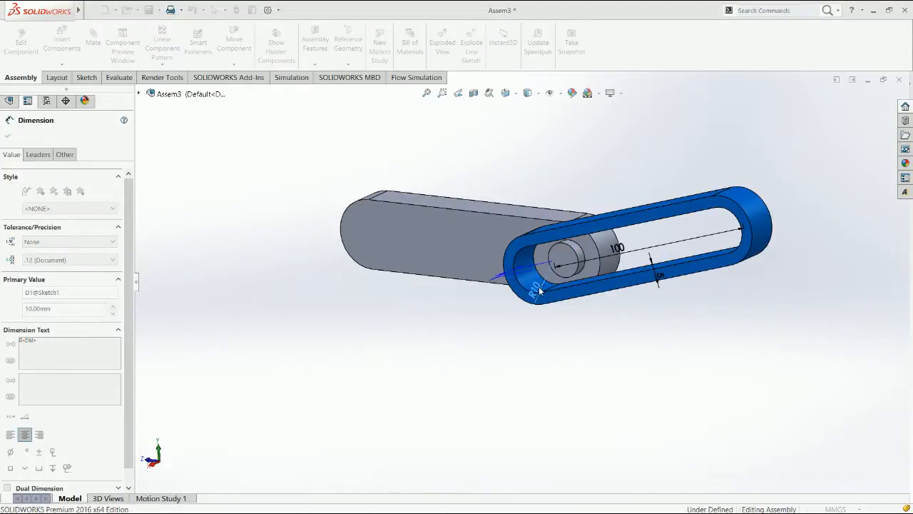
text(7.5)
key(Return)
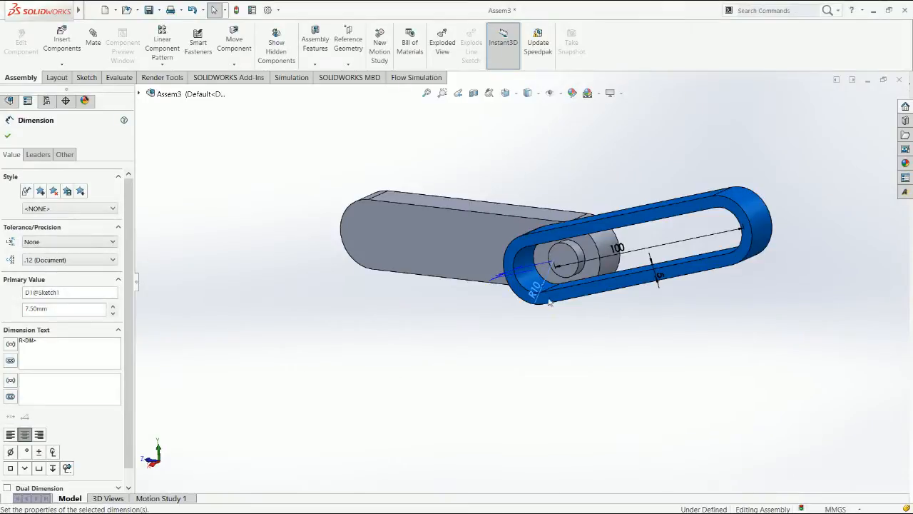
click(581, 387)
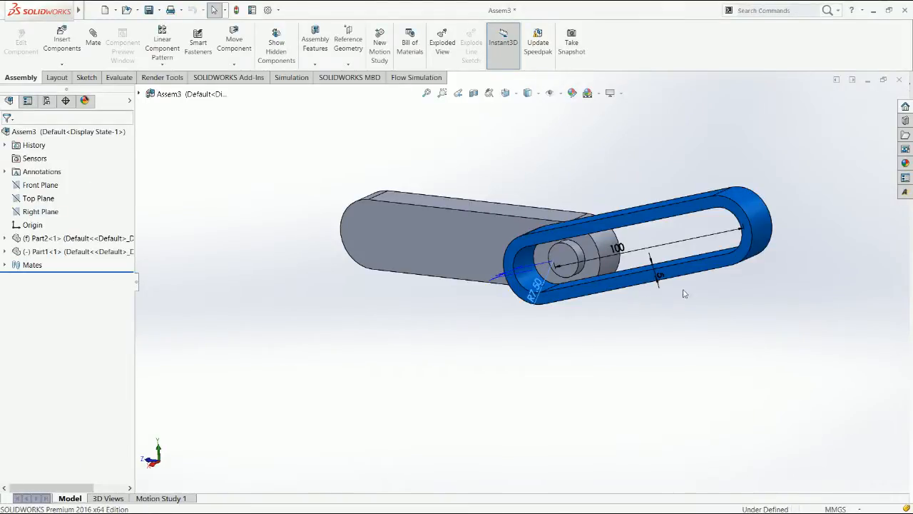
key(ctrl+b)
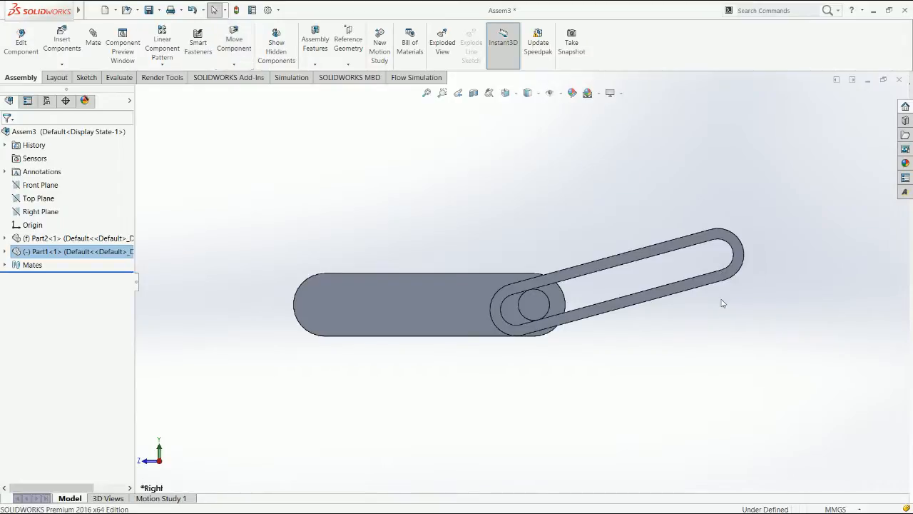
Step: Edit the slot mate to constrain the pin to the centre of the slot, and test the link's motion
key(ctrl+z)
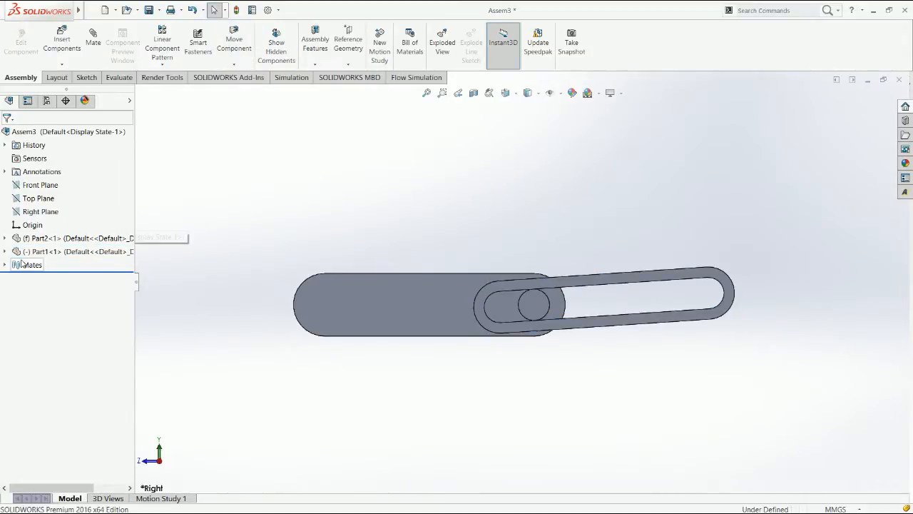
click(5, 265)
click(50, 278)
click(53, 256)
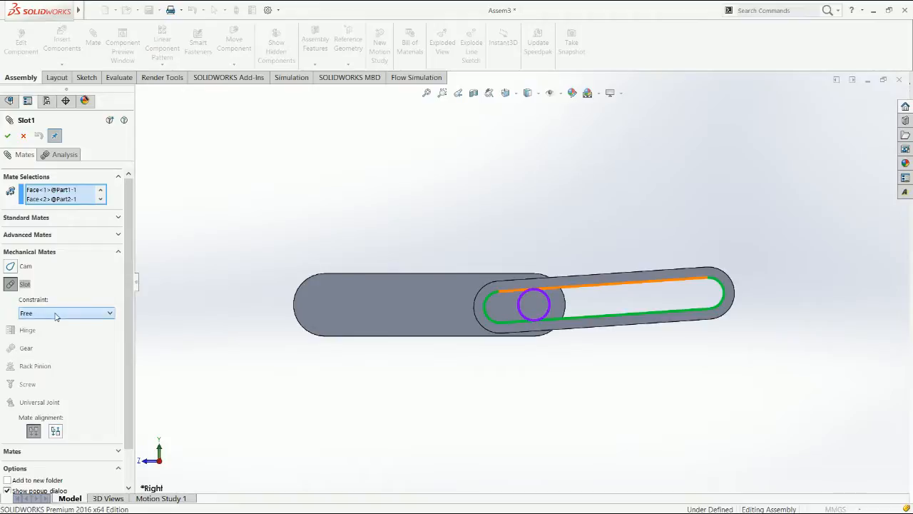
key(Down)
click(7, 136)
click(7, 136)
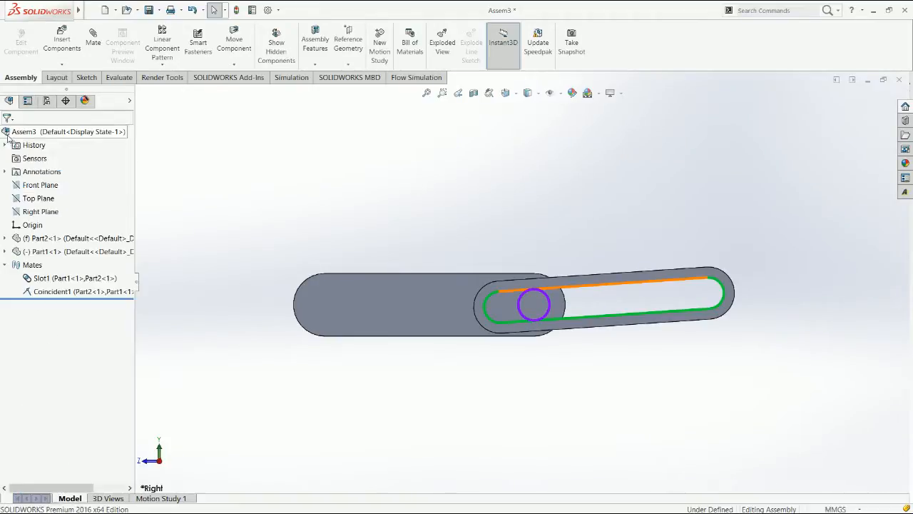
click(660, 311)
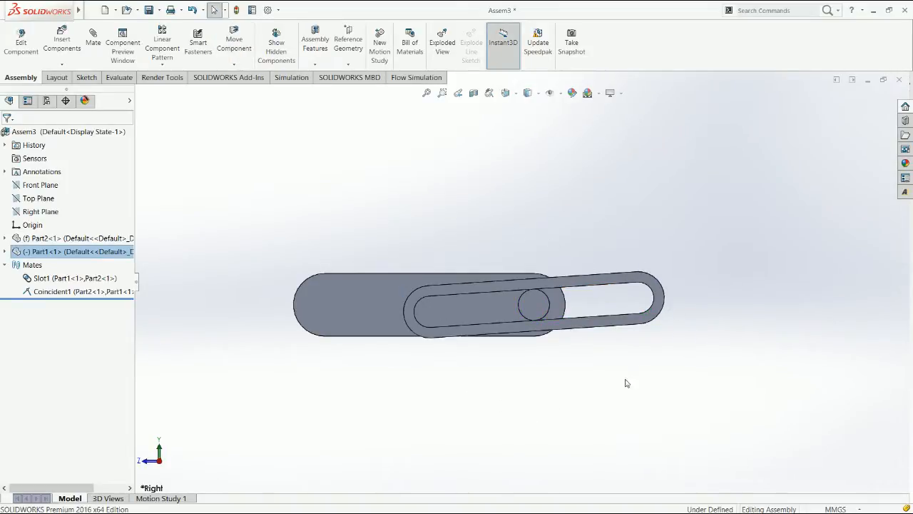
Step: Edit the slot mate to use the Distance Along Slot constraint at 10 mm, and test the link's motion
click(55, 278)
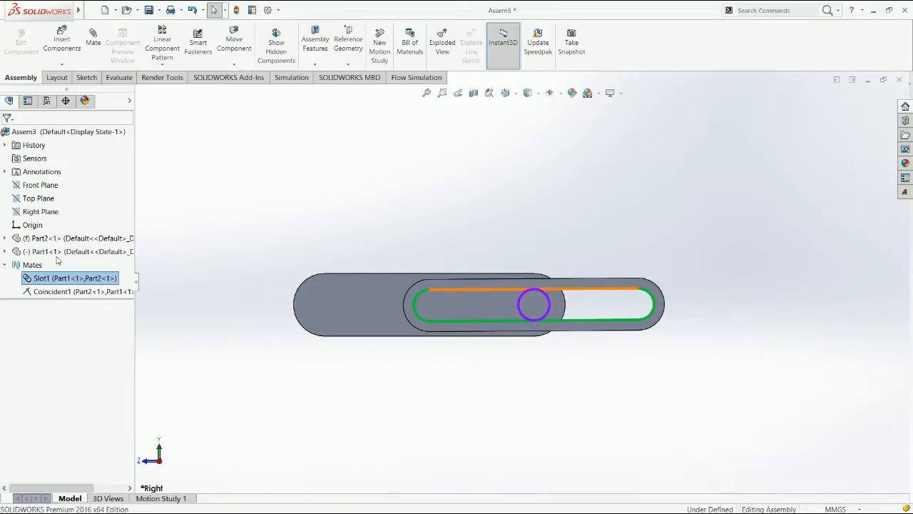
click(56, 256)
click(39, 315)
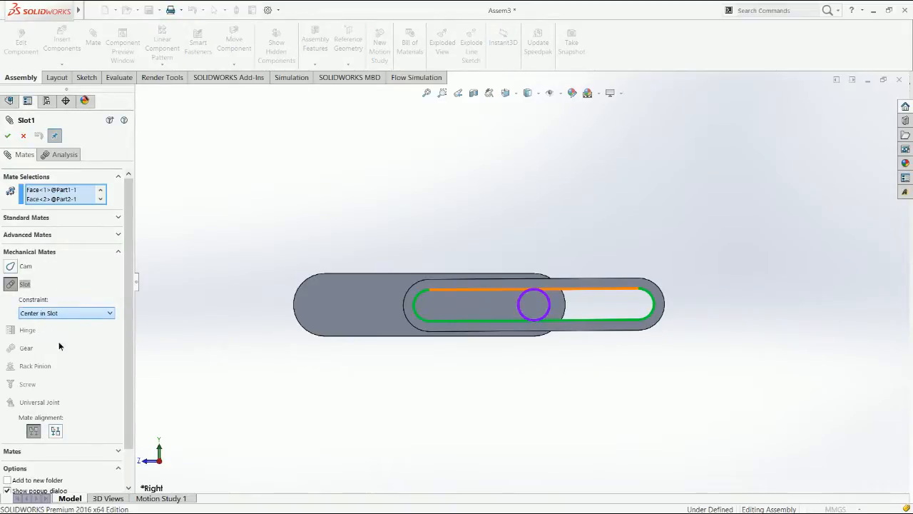
click(58, 345)
drag(67, 330, 2, 329)
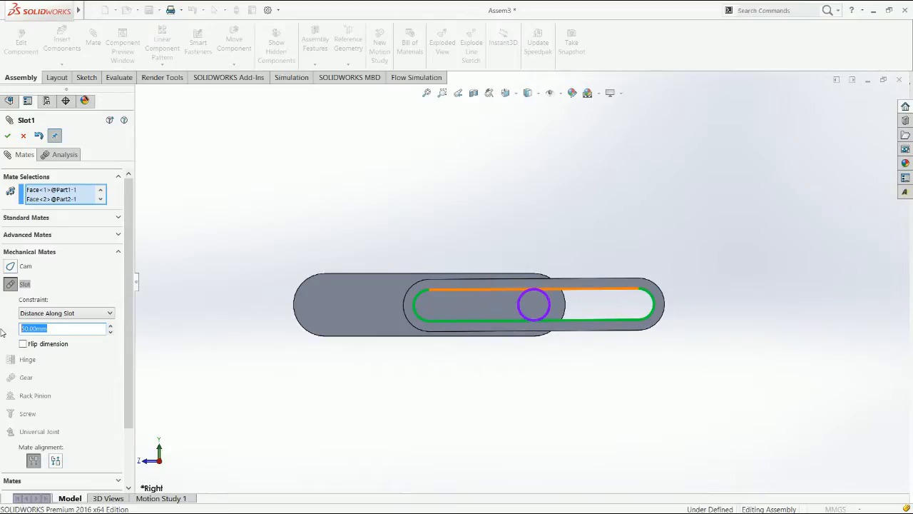
text(1)
double_click(45, 328)
text(10)
click(7, 135)
click(7, 136)
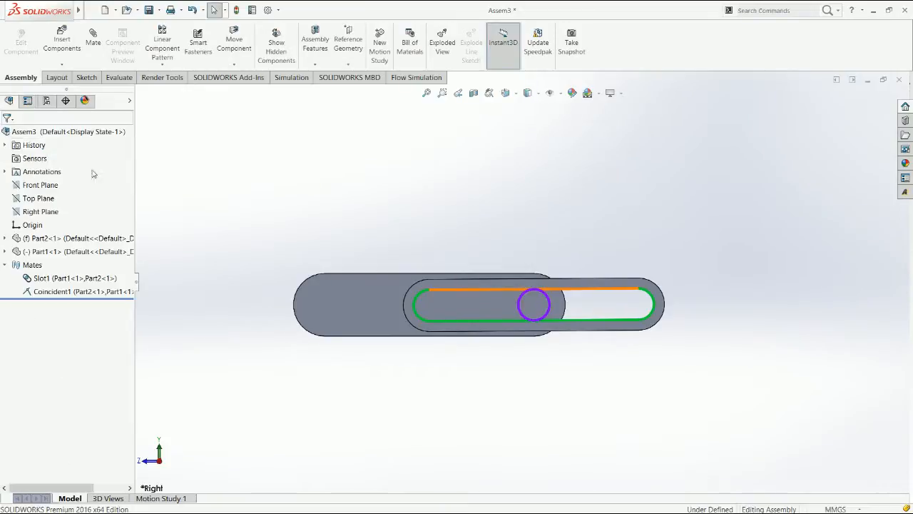
click(380, 327)
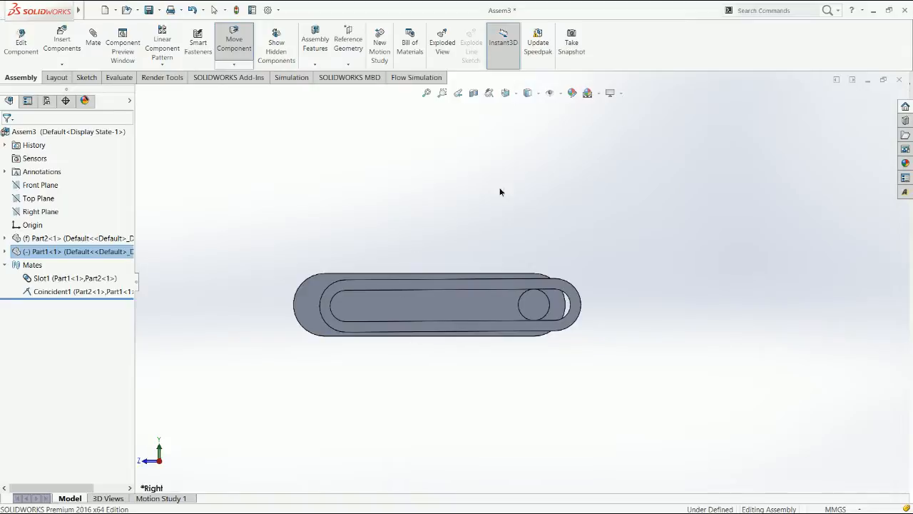
Step: Edit the slot mate to use the Percent Along Slot constraint at 50%
click(47, 278)
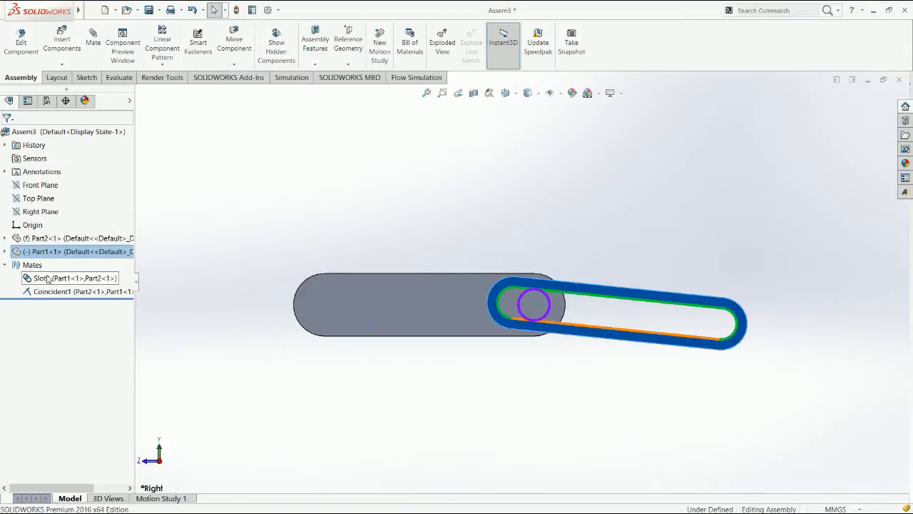
click(54, 254)
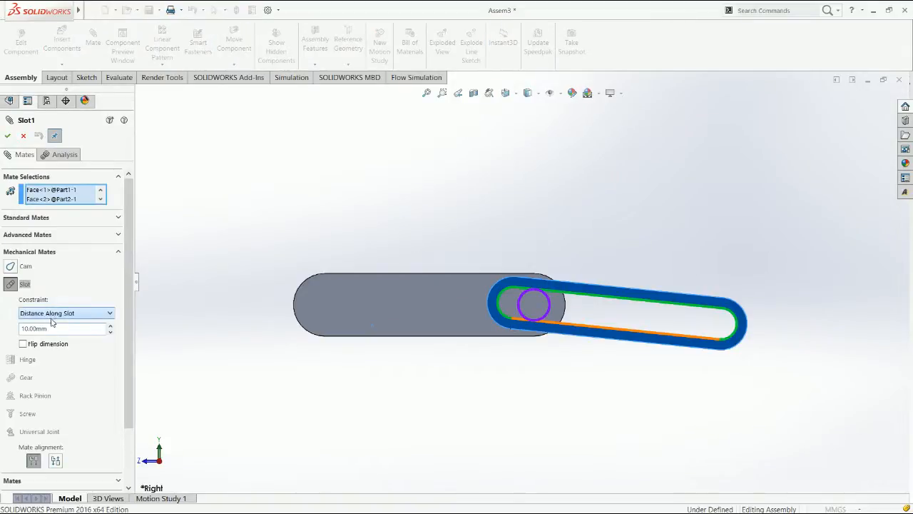
click(67, 351)
double_click(44, 329)
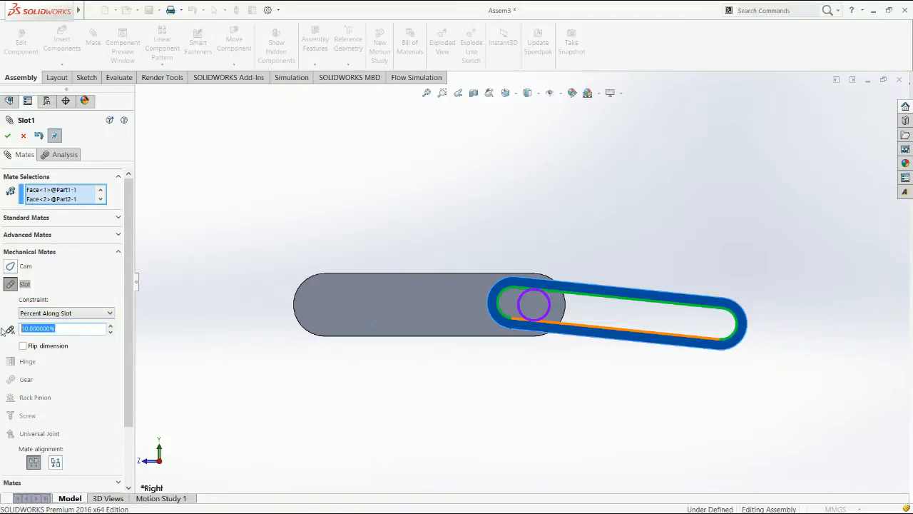
key(Home)
key(Delete)
double_click(43, 328)
text(50)
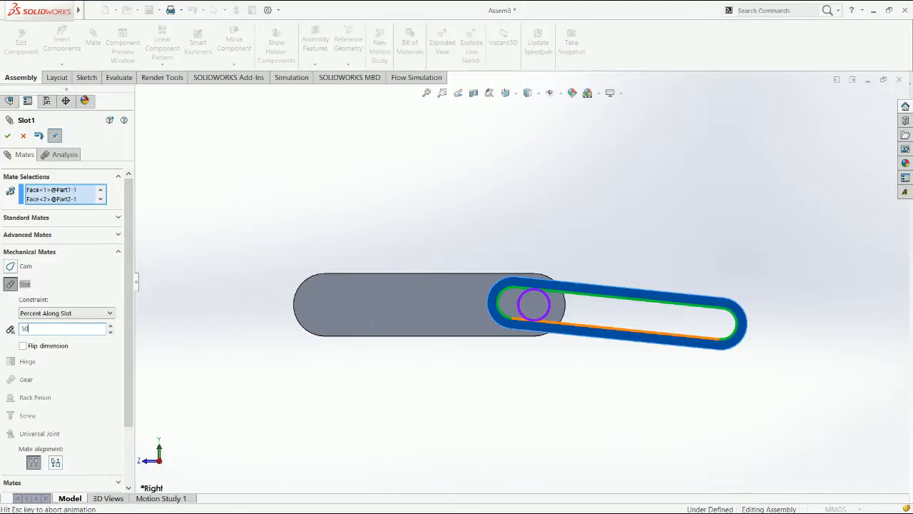
key(Return)
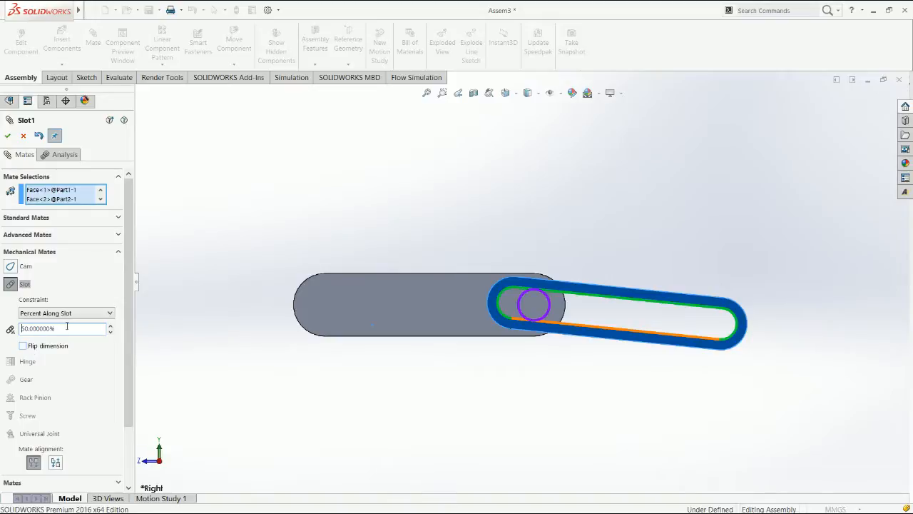
Step: Set the pin's position to 9% along the slot, and switch the flipped dimension on and back off
double_click(43, 329)
text(9)
key(Return)
click(55, 347)
click(56, 347)
Step: Set the slot mate's constraint to Free, accept the mate, and move the slotted link to test it
click(65, 313)
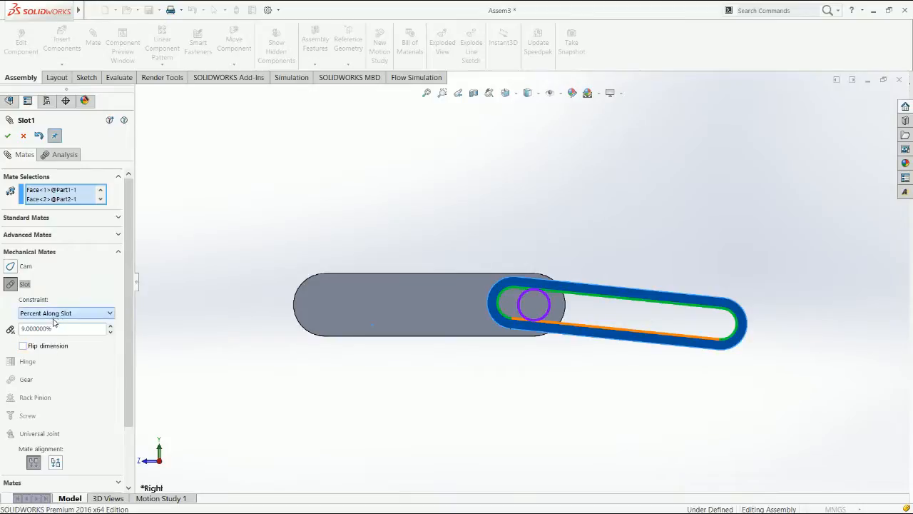
click(55, 324)
click(7, 136)
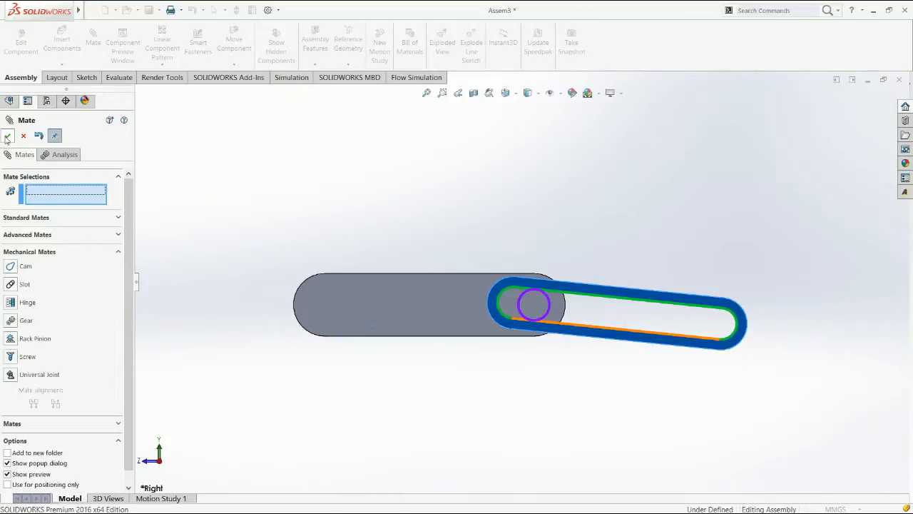
click(7, 136)
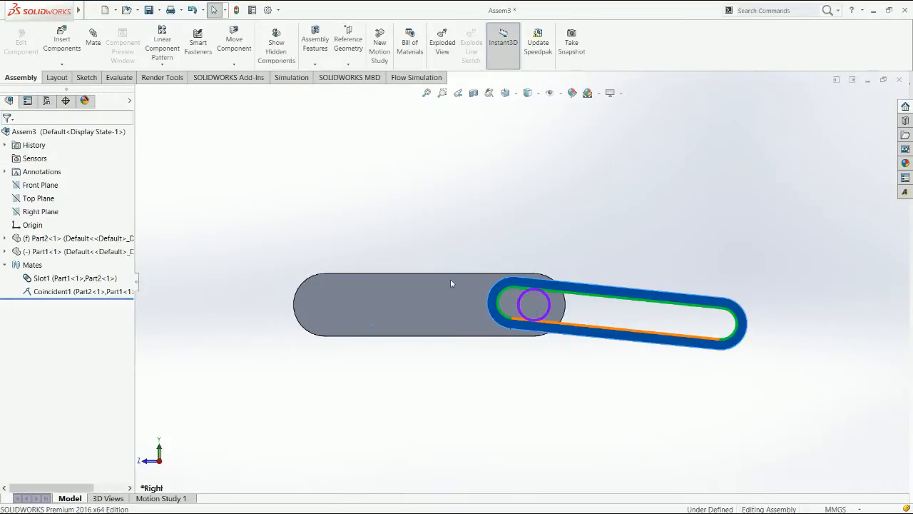
click(630, 333)
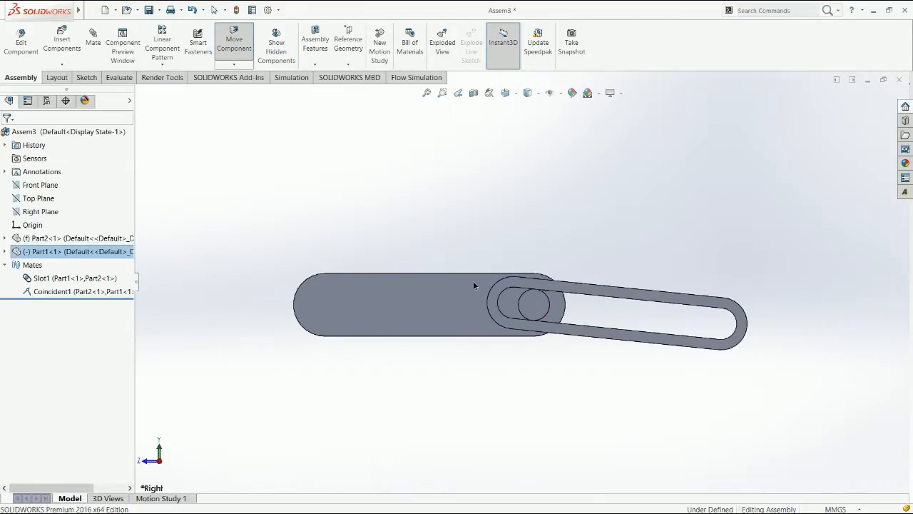
key(ctrl+z)
Step: Place a second copy of the arm in the assembly and rotate it so its pin faces the slotted link
middle_drag(499, 335, 540, 388)
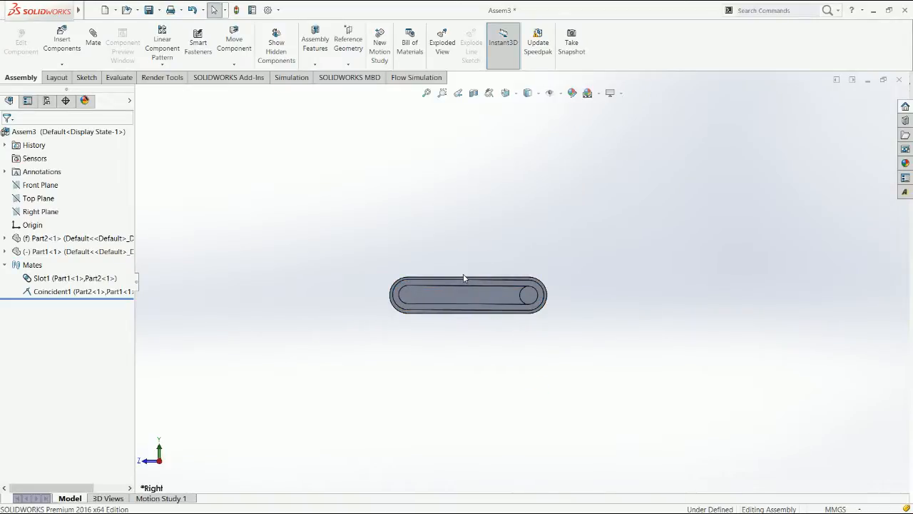
middle_drag(464, 277, 411, 243)
ctrl+drag(398, 231, 418, 231)
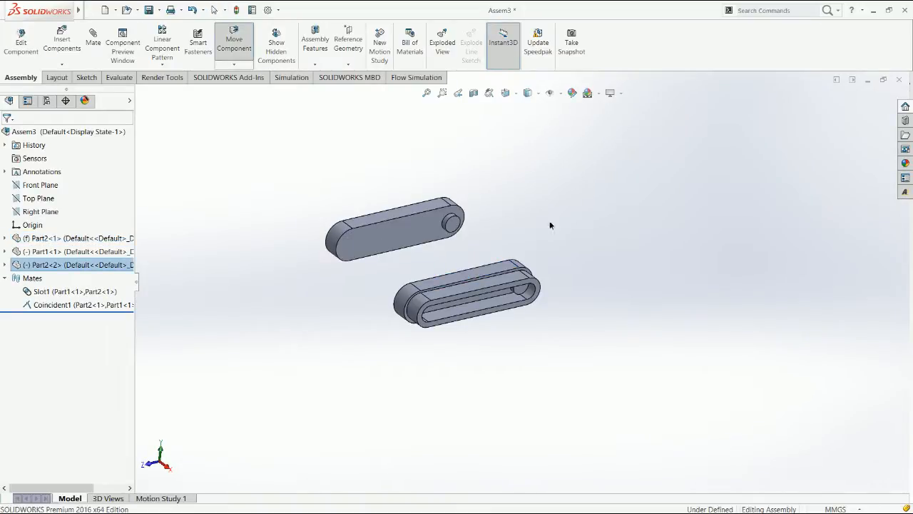
right_drag(402, 240, 428, 220)
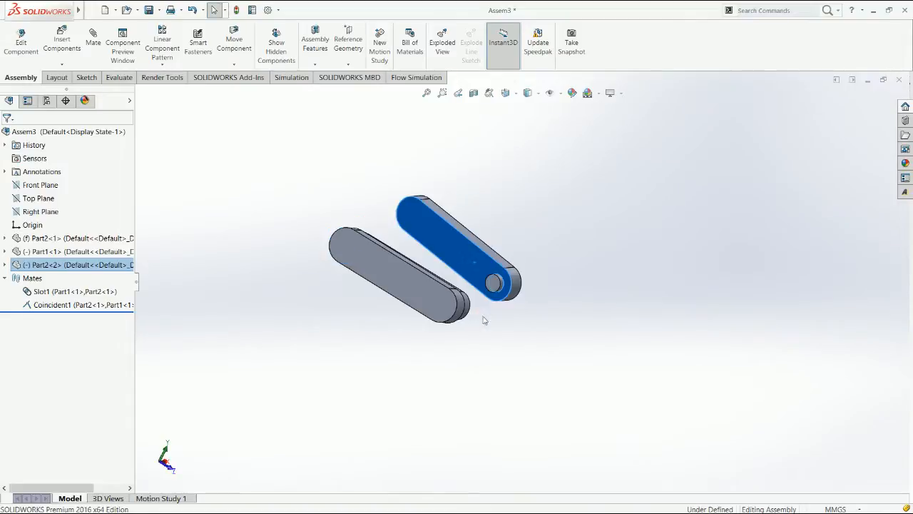
Step: Mate the copied arm's pin-side face coincident with the link's front face, and slot-mate its pin in the slot with the Free constraint
click(466, 264)
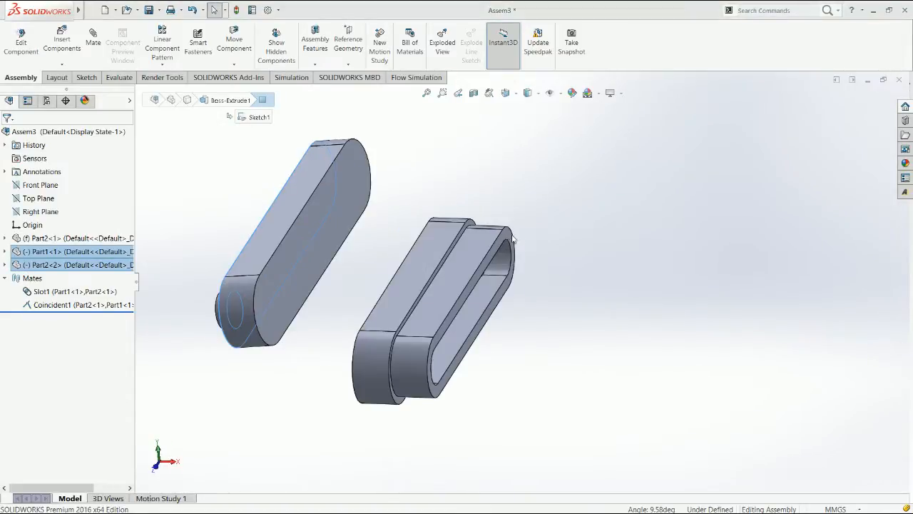
click(527, 231)
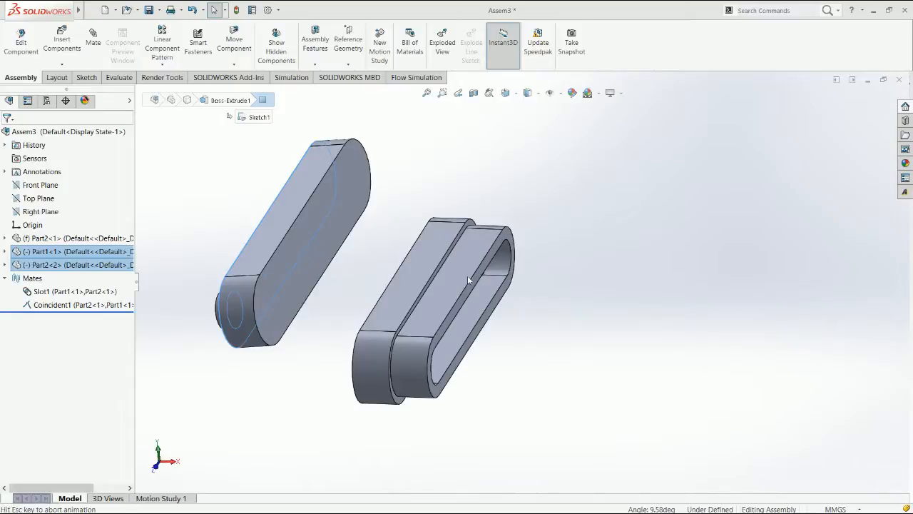
click(93, 37)
scroll(79, 287, down, 2)
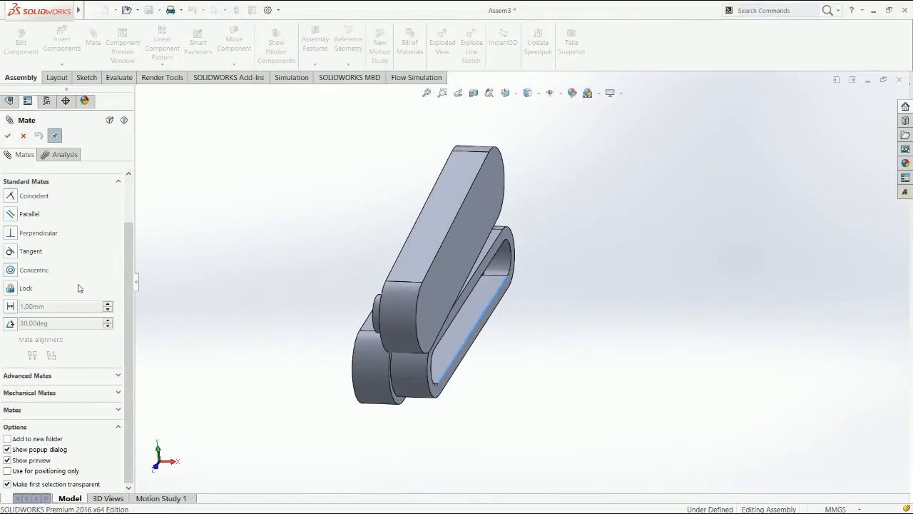
click(39, 393)
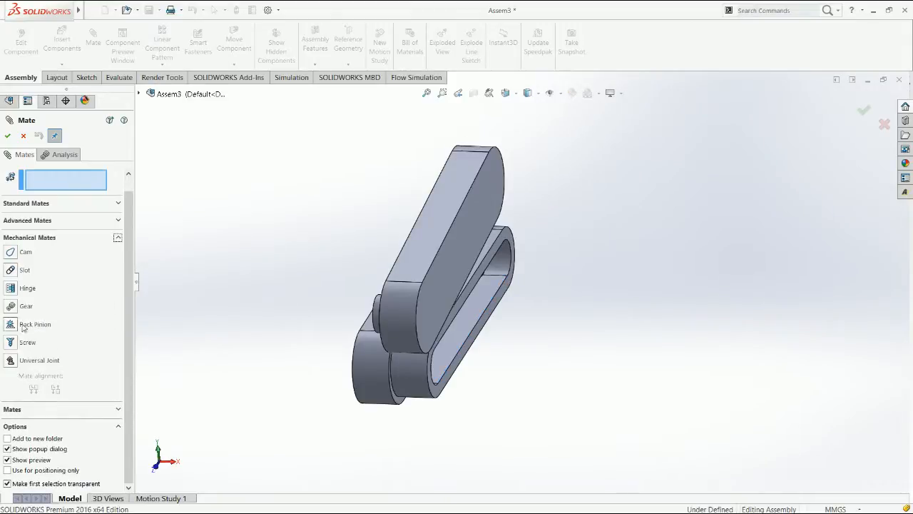
click(17, 268)
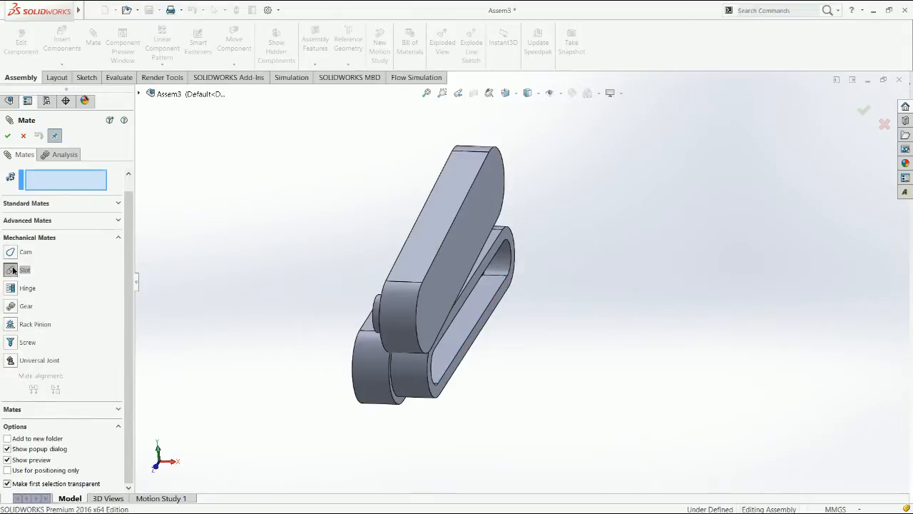
click(478, 310)
middle_drag(527, 320, 516, 326)
click(516, 327)
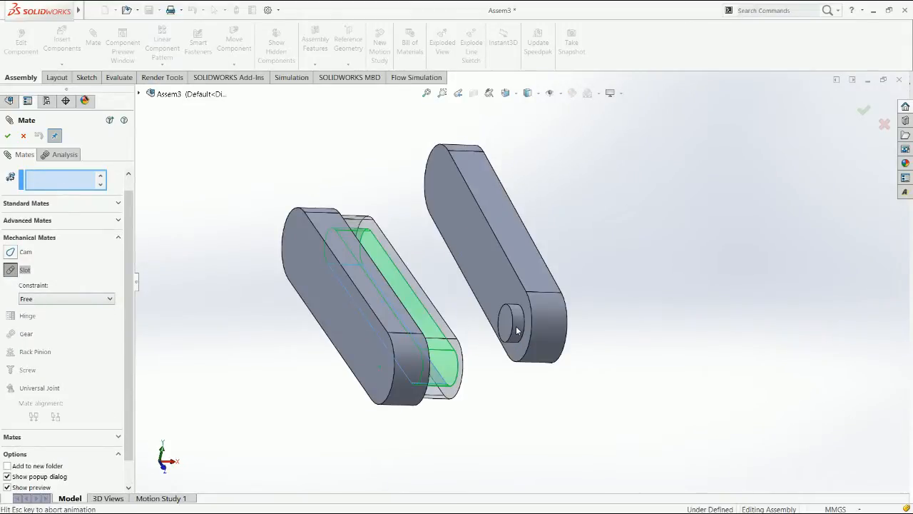
click(7, 135)
click(7, 136)
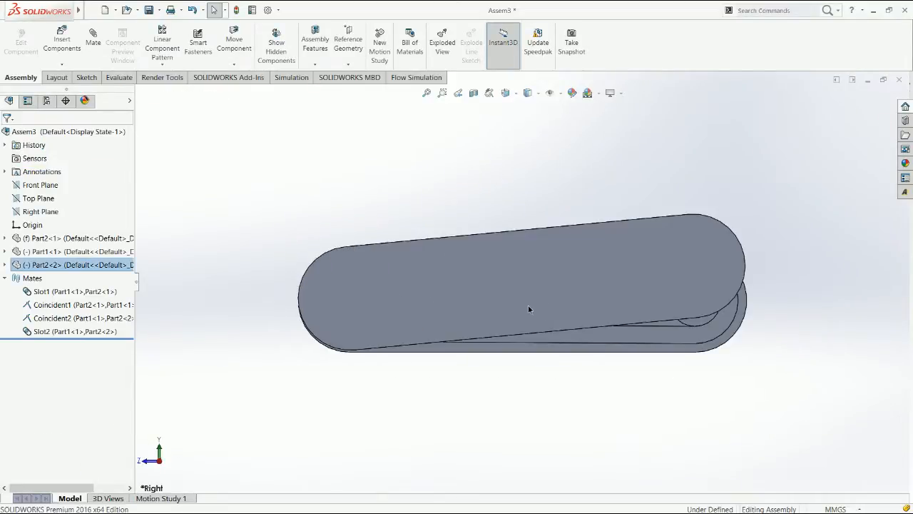
Step: Move the copied arm and the slotted link to test how both pins slide and rotate in the slot
drag(528, 309, 513, 311)
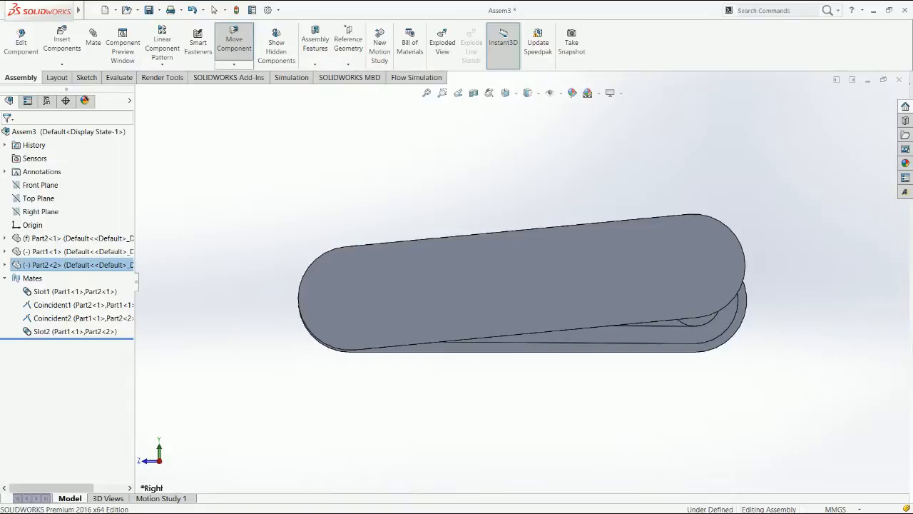
key(Escape)
drag(703, 345, 806, 349)
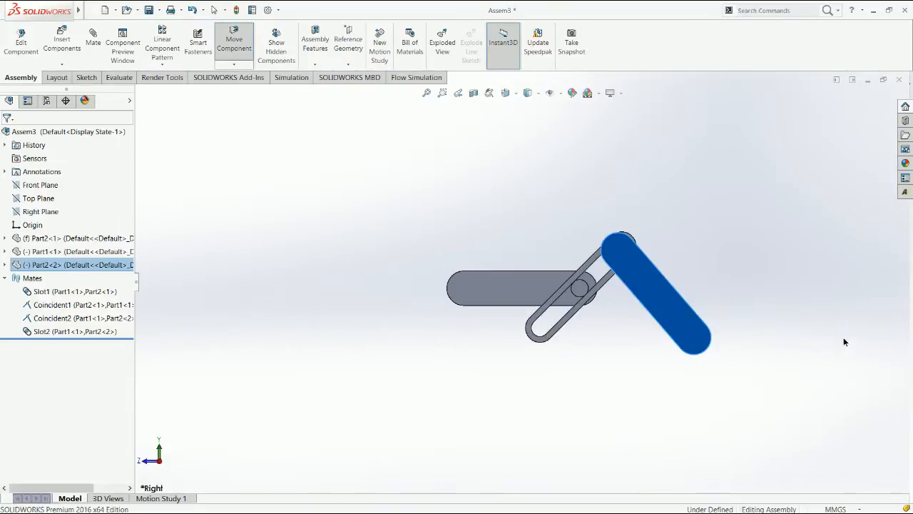
key(Escape)
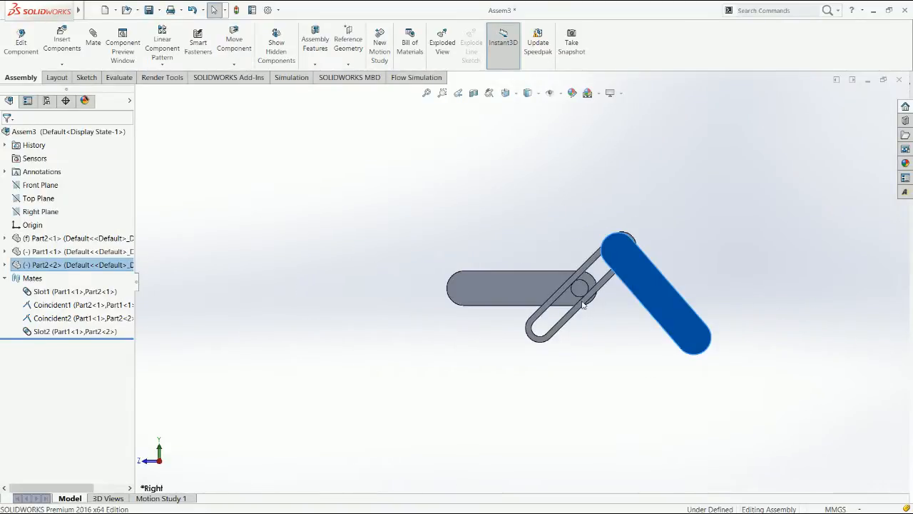
drag(569, 319, 608, 305)
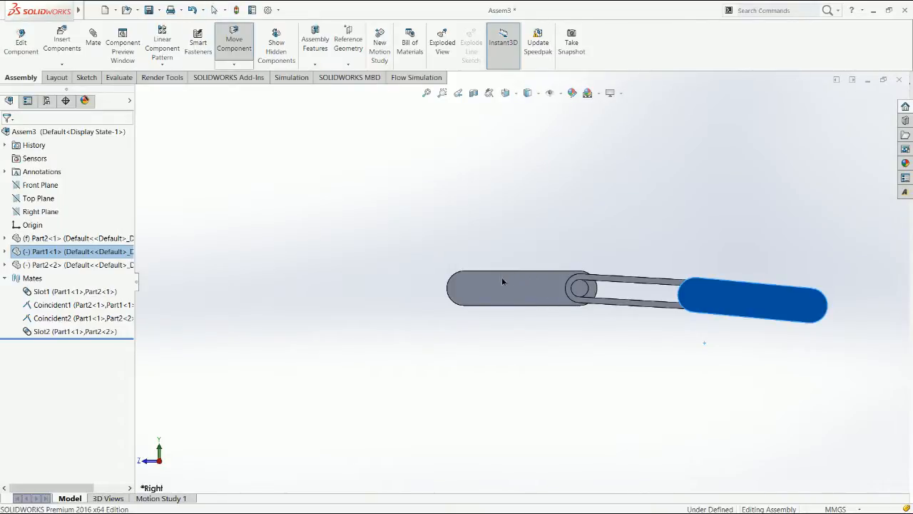
drag(649, 294, 619, 294)
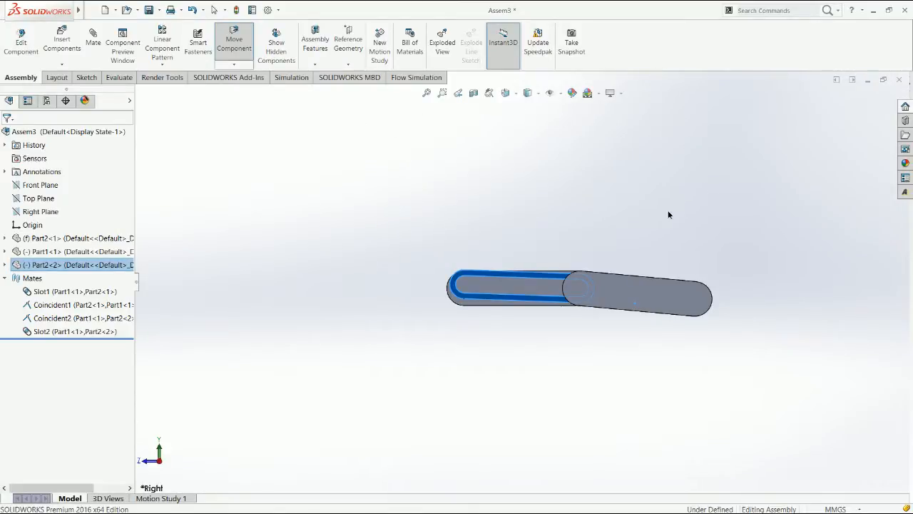
key(ctrl+z)
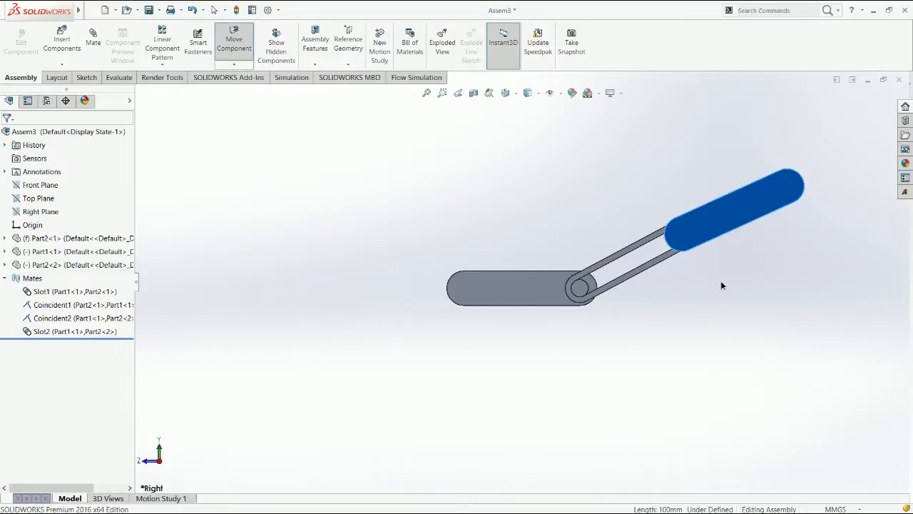
key(ctrl+y)
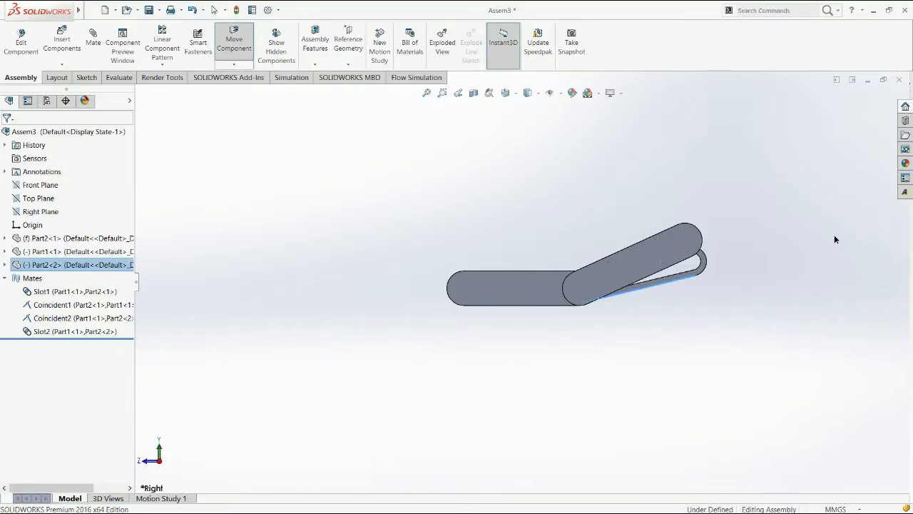
key(ctrl+z)
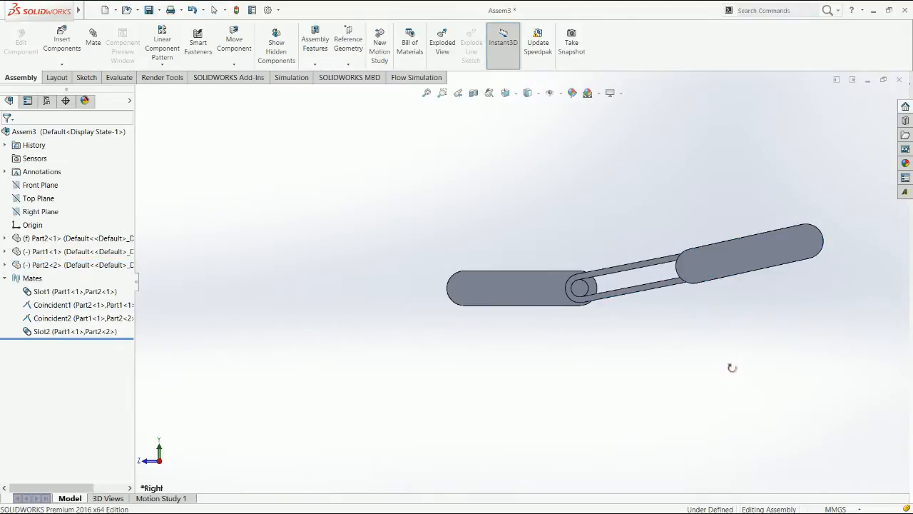
Step: Float the fixed first arm and start a new sketch on the assembly's Right Plane
middle_drag(732, 368, 711, 338)
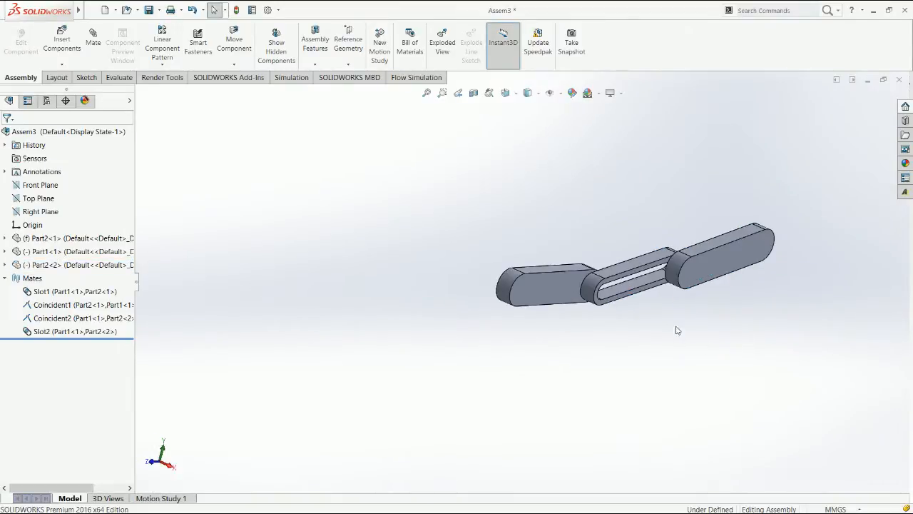
click(60, 239)
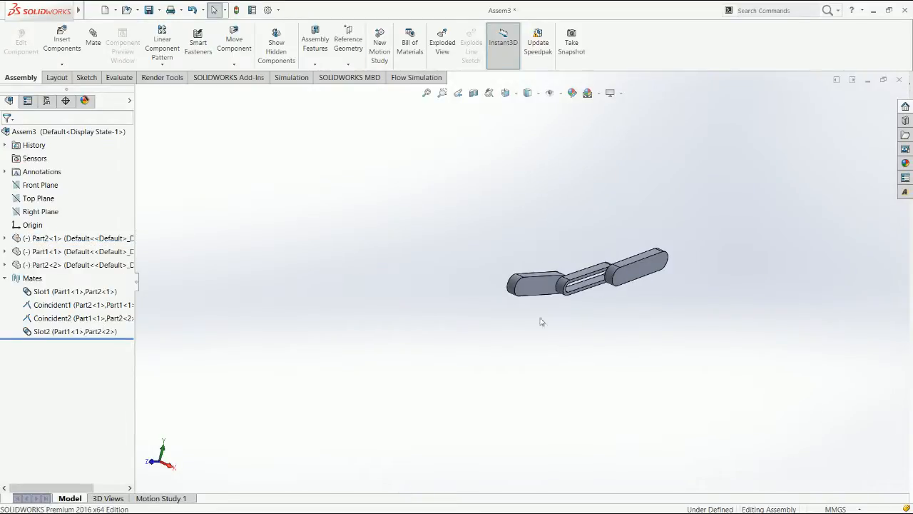
click(33, 209)
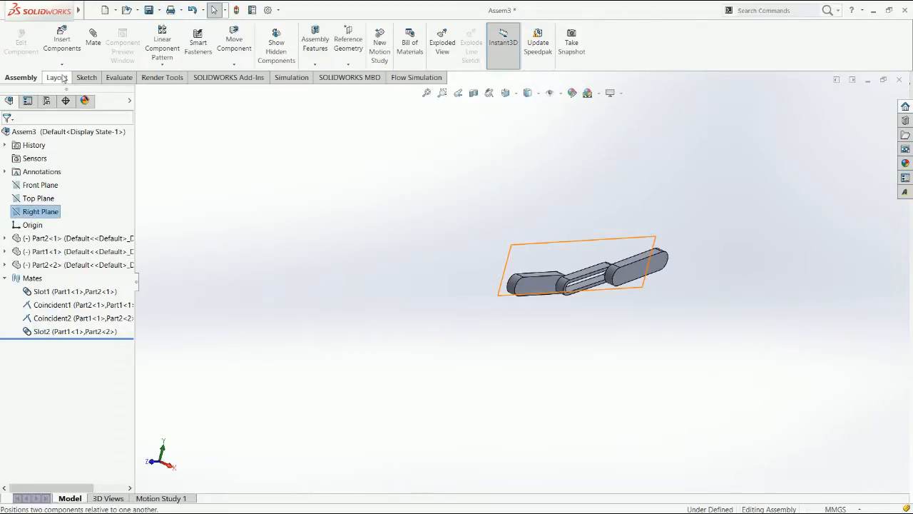
click(87, 77)
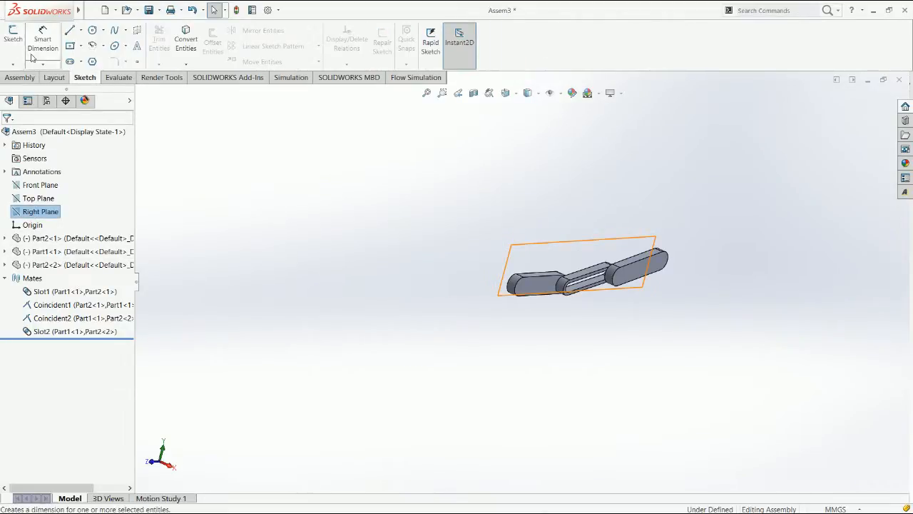
click(13, 40)
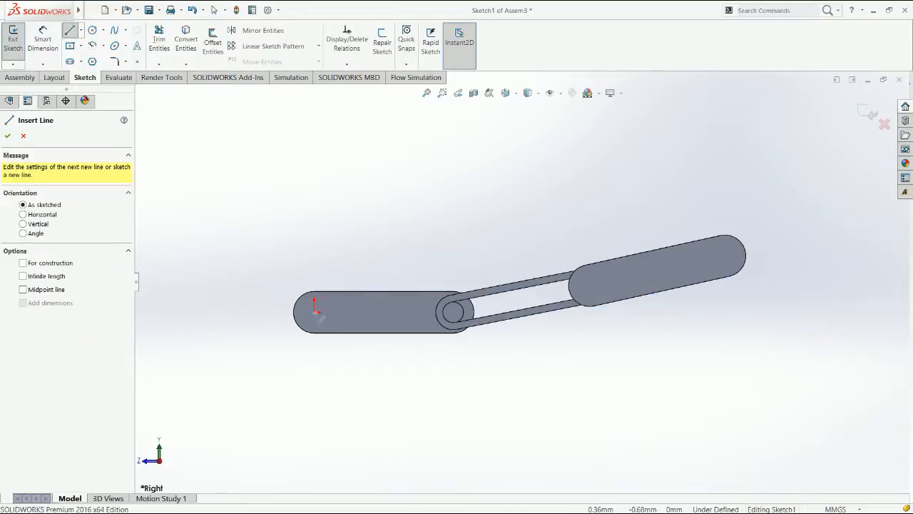
Step: Sketch connected lines from the origin: a horizontal top segment, a slanted side, a bottom line about 417 mm long, and the opposite slanted side
click(314, 312)
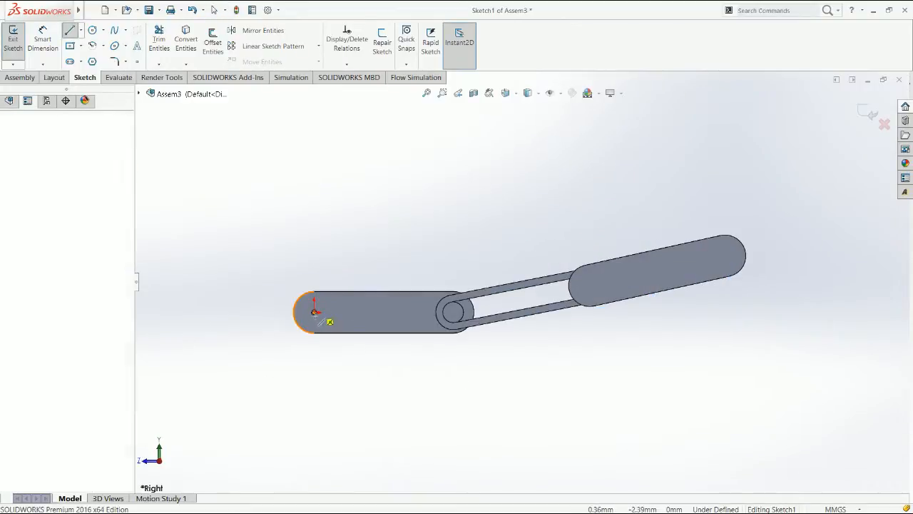
scroll(278, 299, up, 4)
click(272, 294)
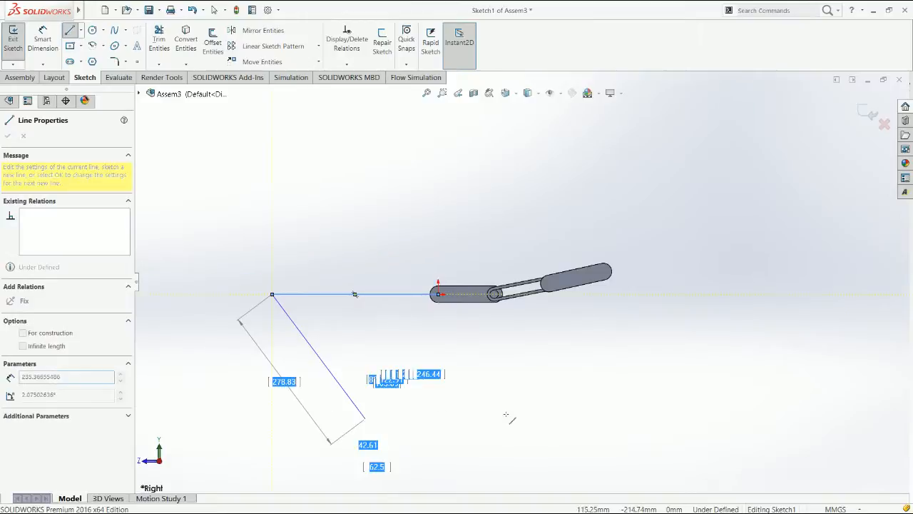
click(364, 417)
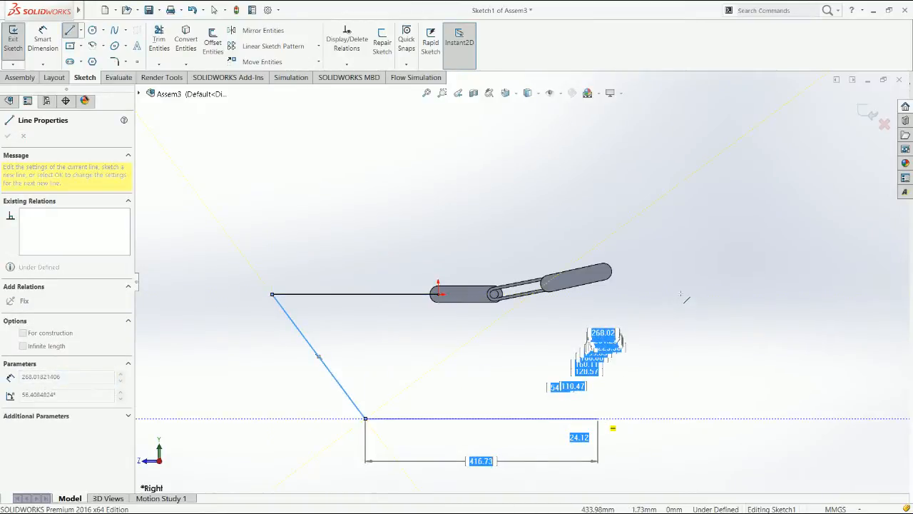
click(681, 294)
key(Escape)
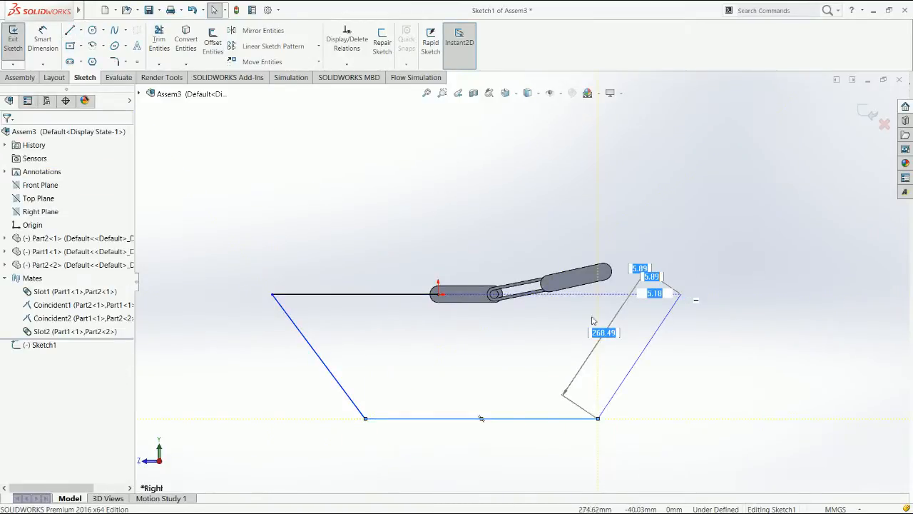
Step: Close the trapezoid's top edge with a single line running through the origin to the open upper corner
key(l)
click(438, 294)
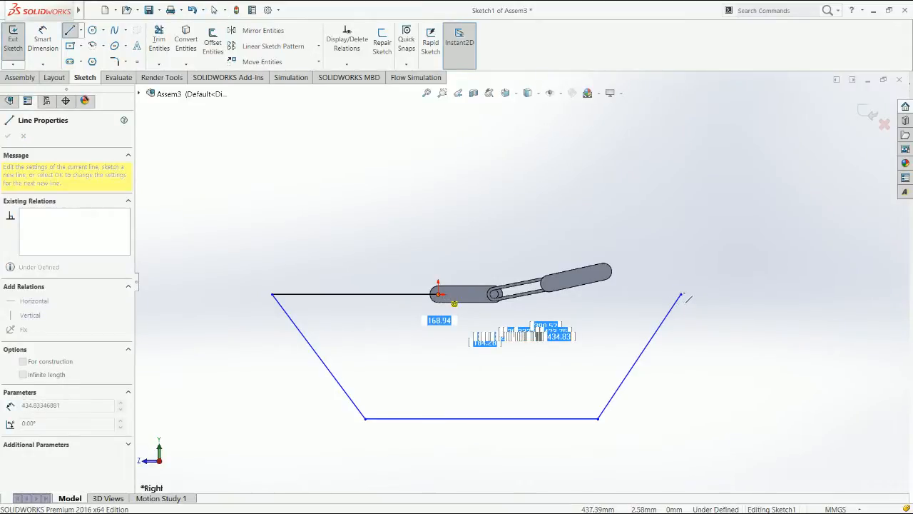
key(Escape)
key(s)
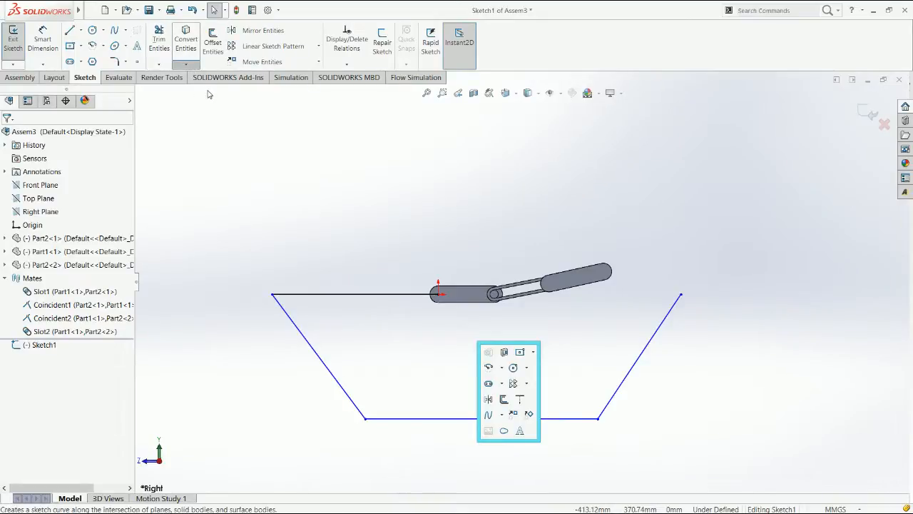
click(164, 43)
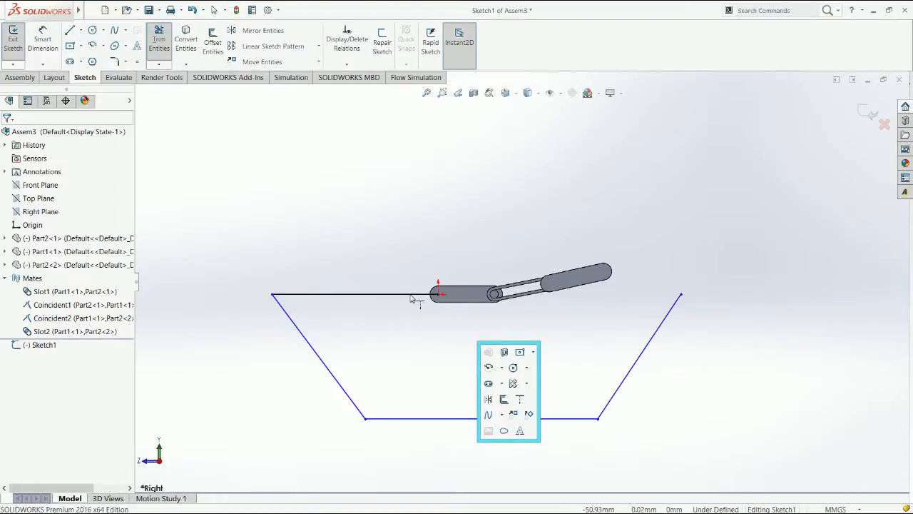
key(ctrl+z)
key(Escape)
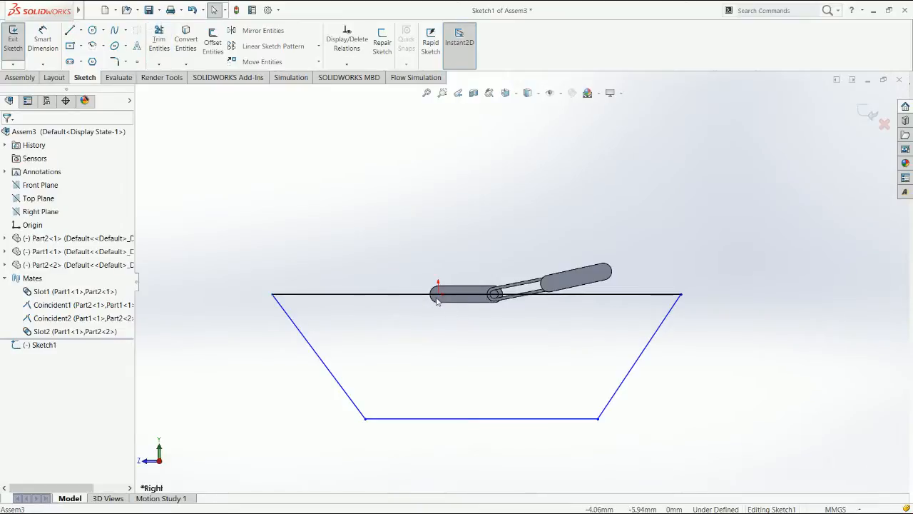
Step: Centre the top line on the origin with a Midpoint relation and make the two slanted sides equal
click(438, 297)
ctrl+click(441, 294)
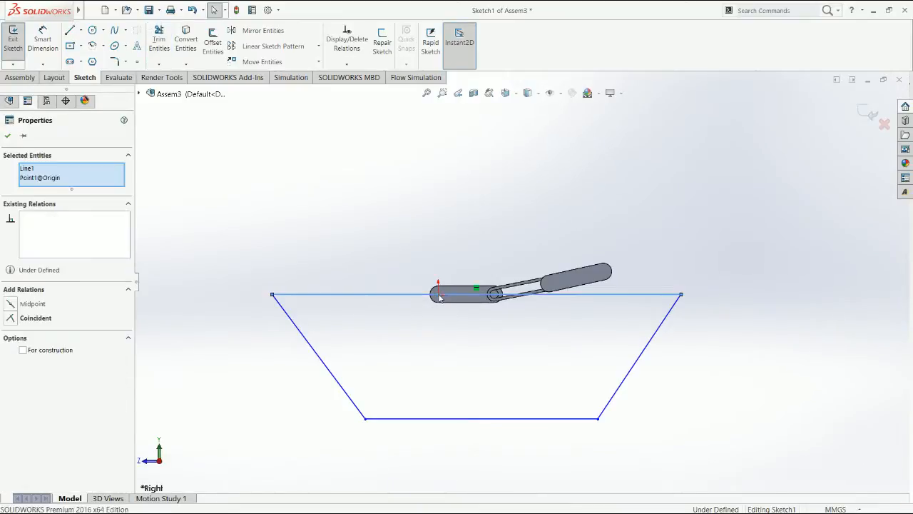
click(467, 259)
click(484, 358)
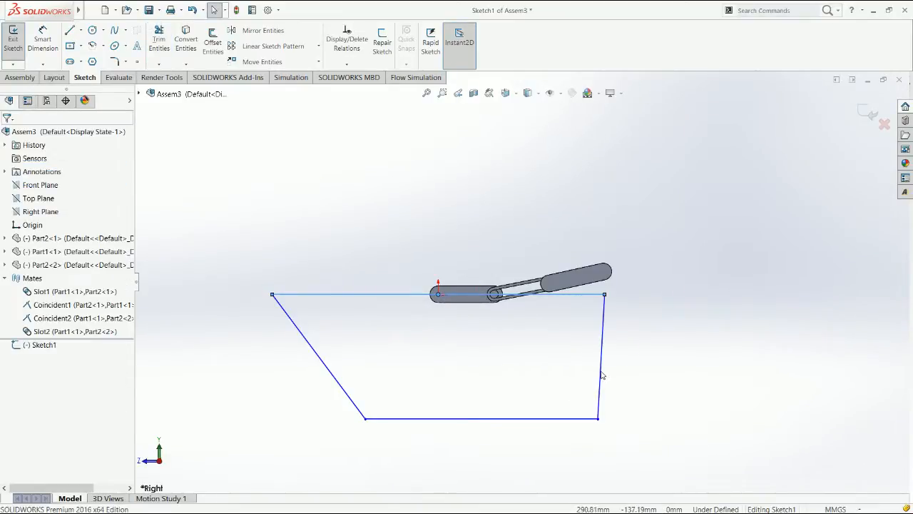
click(601, 376)
ctrl+click(347, 393)
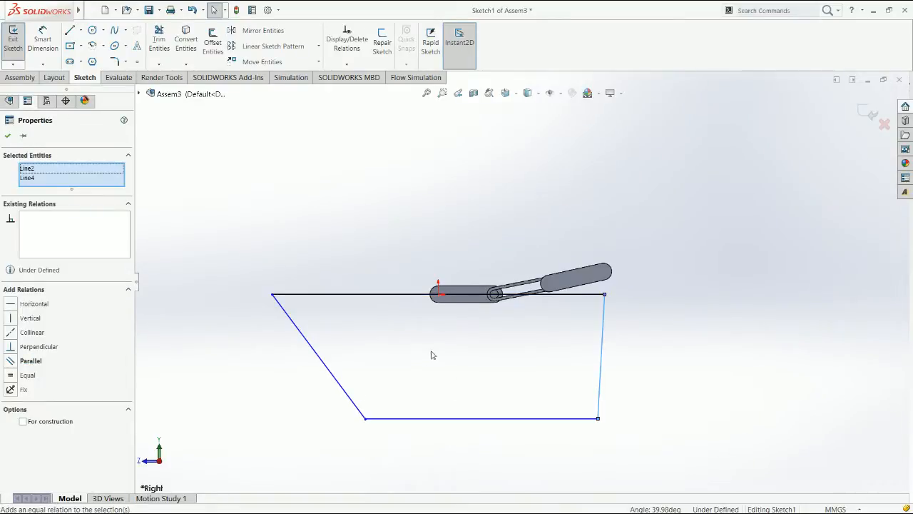
click(460, 374)
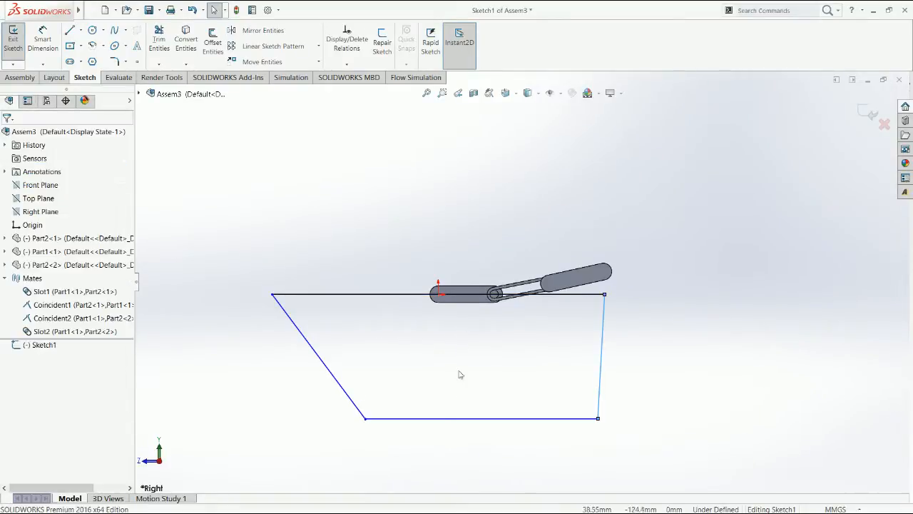
Step: Align the bottom line's midpoint vertically with the origin and pull an upper corner of the trapezoid slightly inward
click(434, 420)
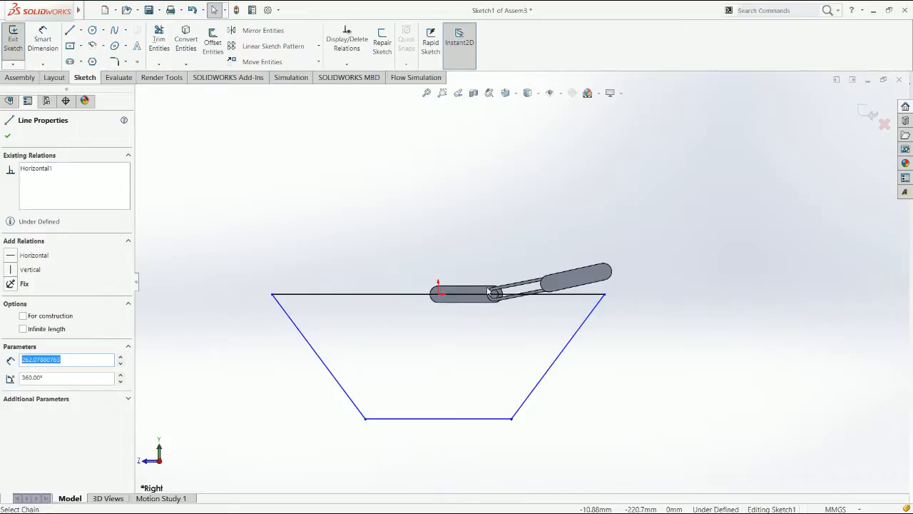
click(440, 293)
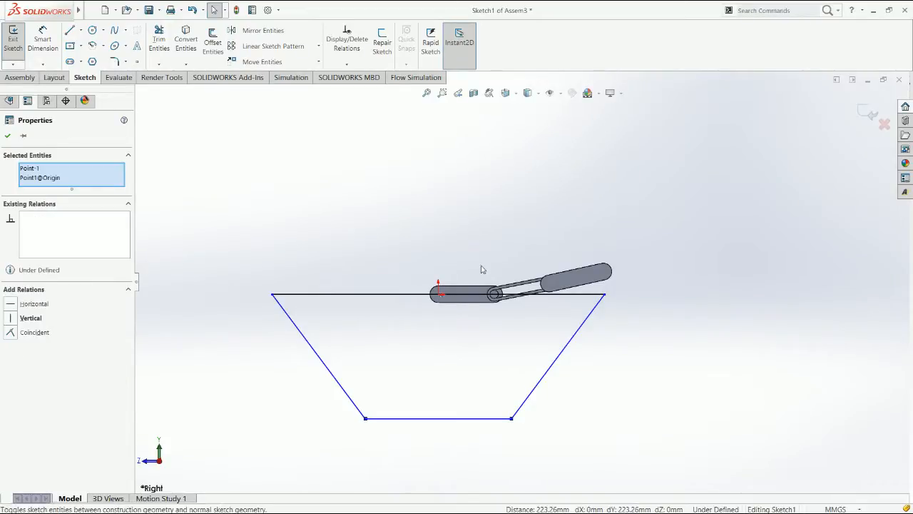
click(577, 376)
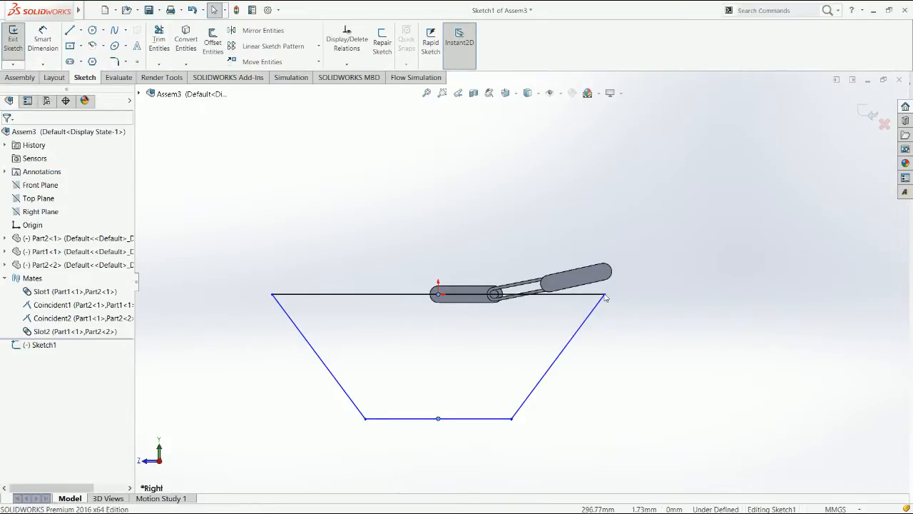
click(605, 294)
click(597, 351)
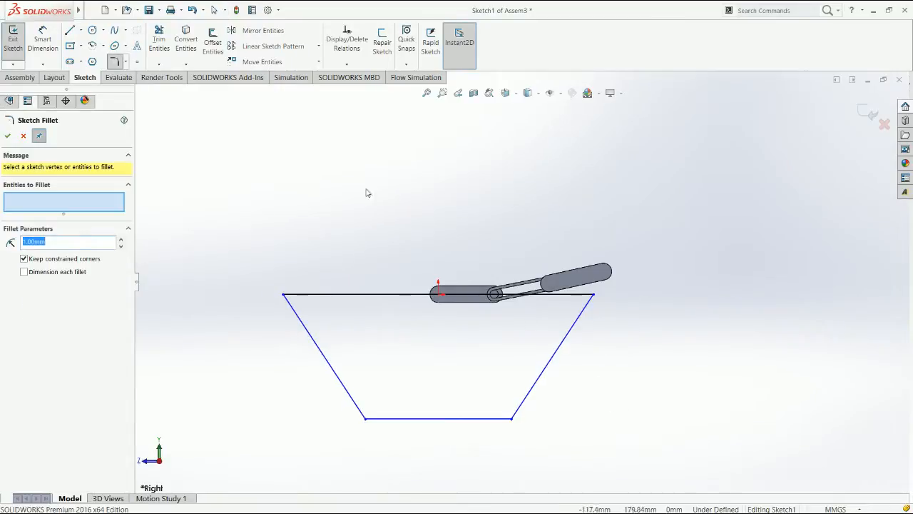
Step: Apply a 30 mm sketch fillet to all four corners of the trapezoid
key(Escape)
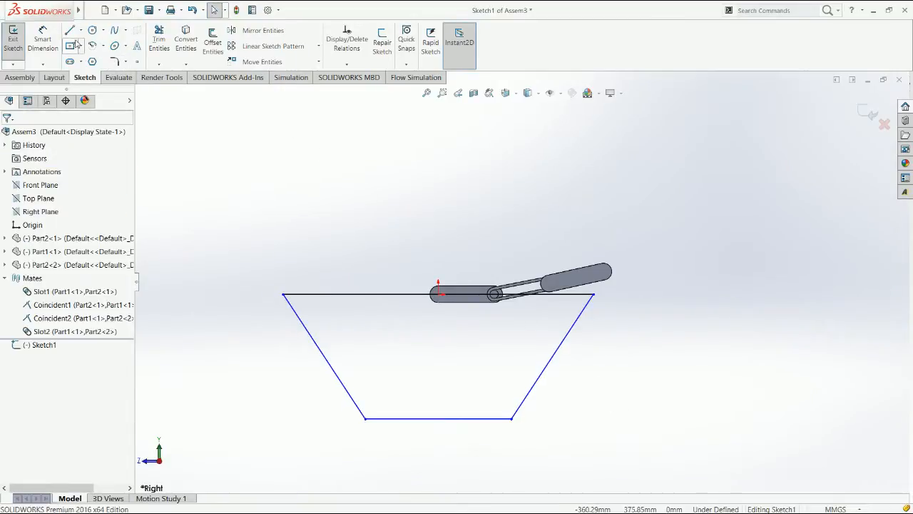
click(119, 62)
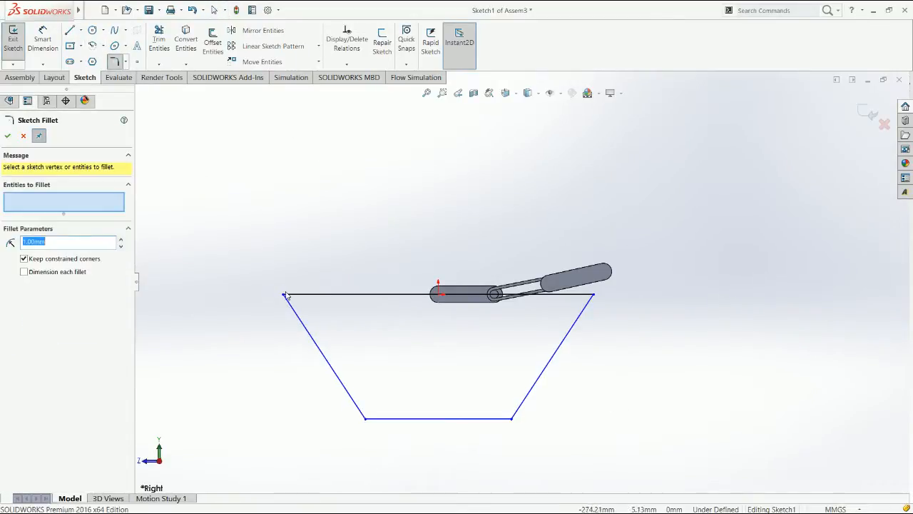
click(329, 364)
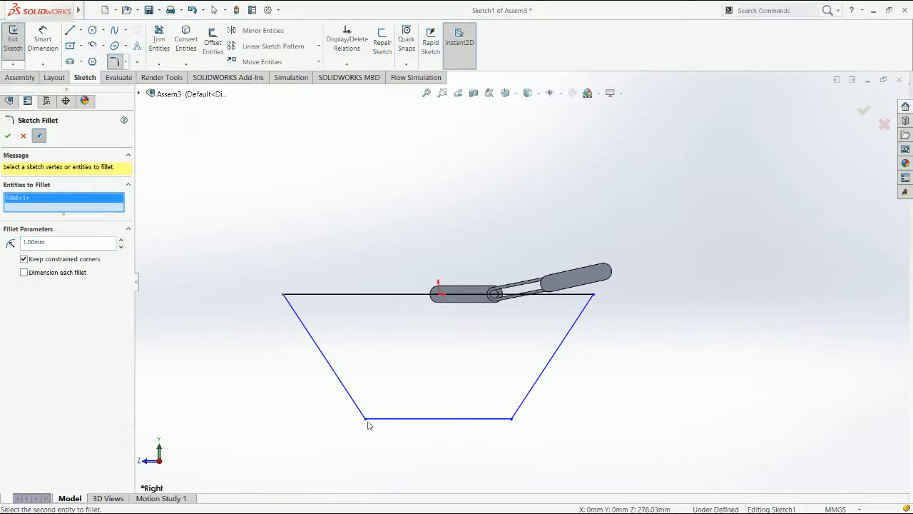
click(512, 419)
click(593, 295)
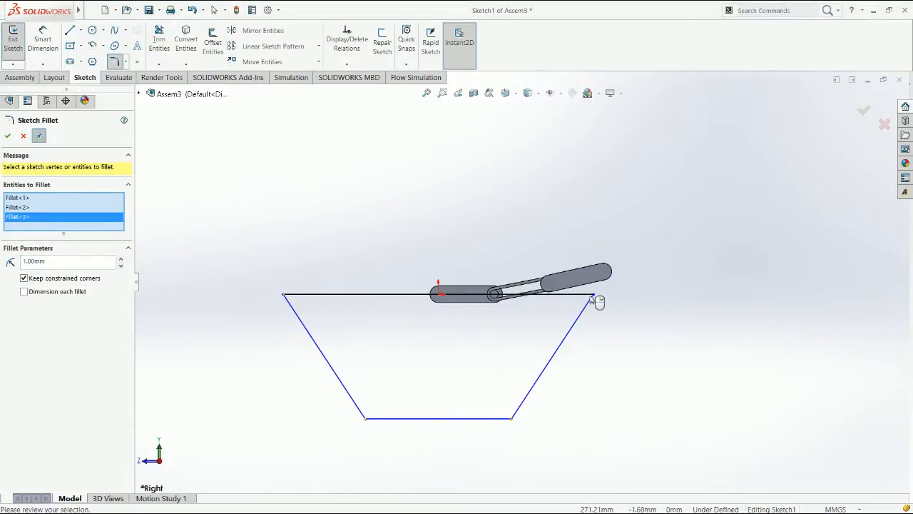
key(Return)
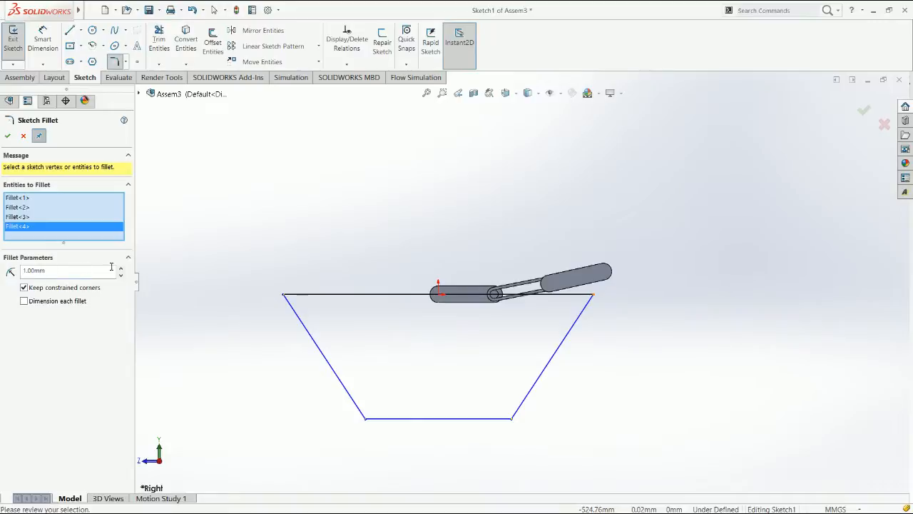
click(121, 269)
click(120, 269)
click(121, 269)
click(121, 269)
click(121, 269)
click(120, 269)
click(121, 269)
click(120, 270)
click(120, 269)
click(120, 269)
drag(72, 274, 1, 279)
text(30)
key(Return)
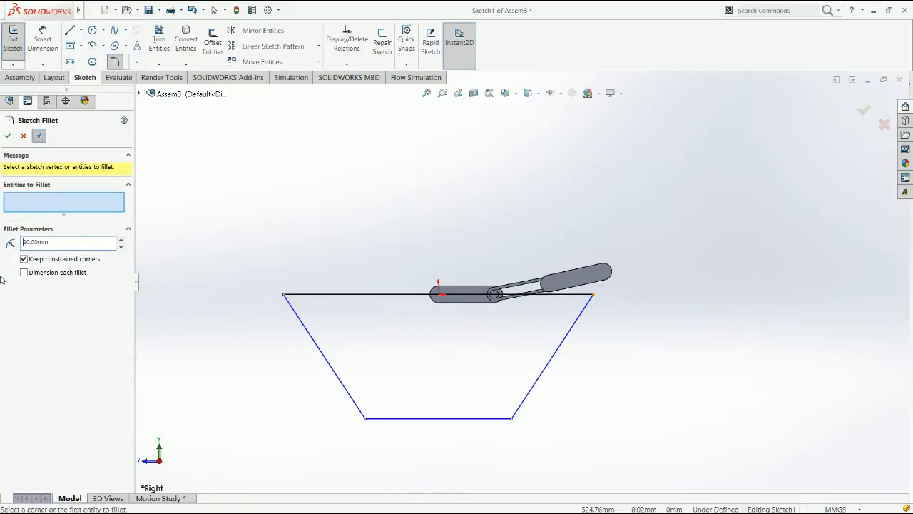
Step: Dimension the trapezoid's top line to 450 mm and its bottom line to 250 mm
right_drag(579, 384, 576, 314)
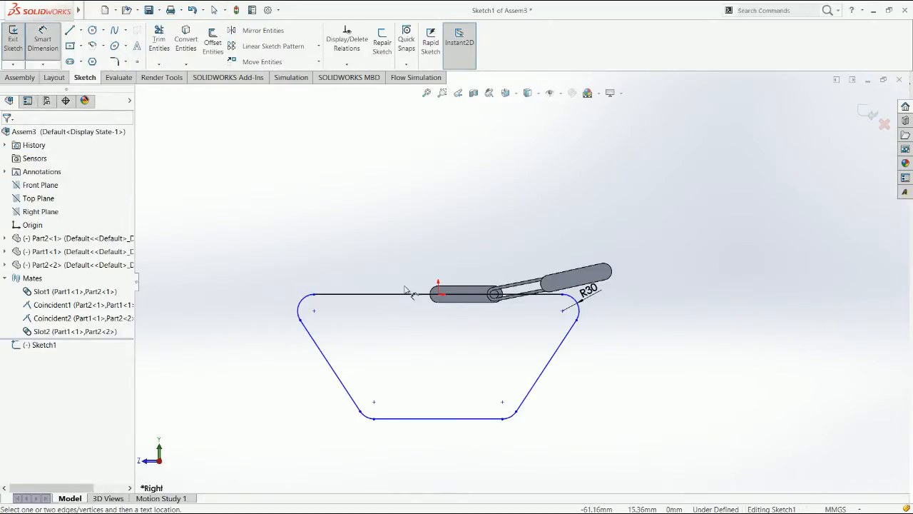
click(406, 294)
click(417, 227)
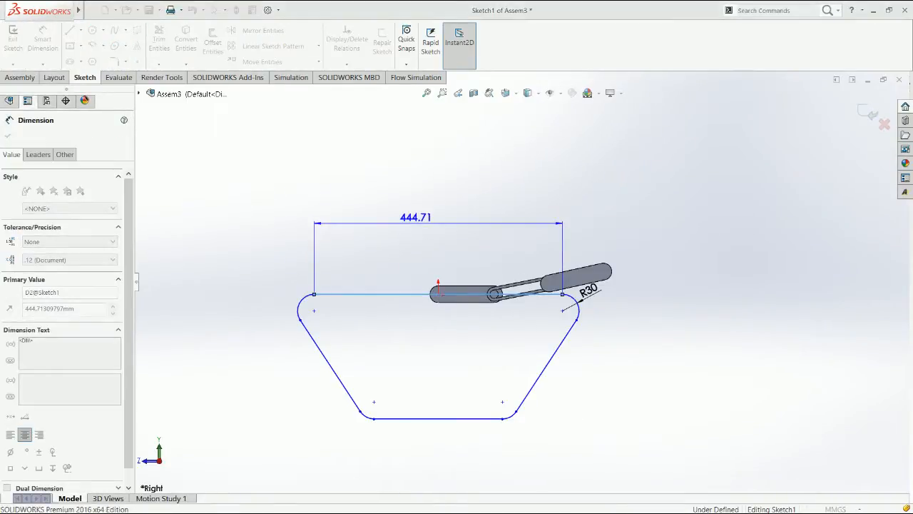
text(450)
key(Return)
click(470, 419)
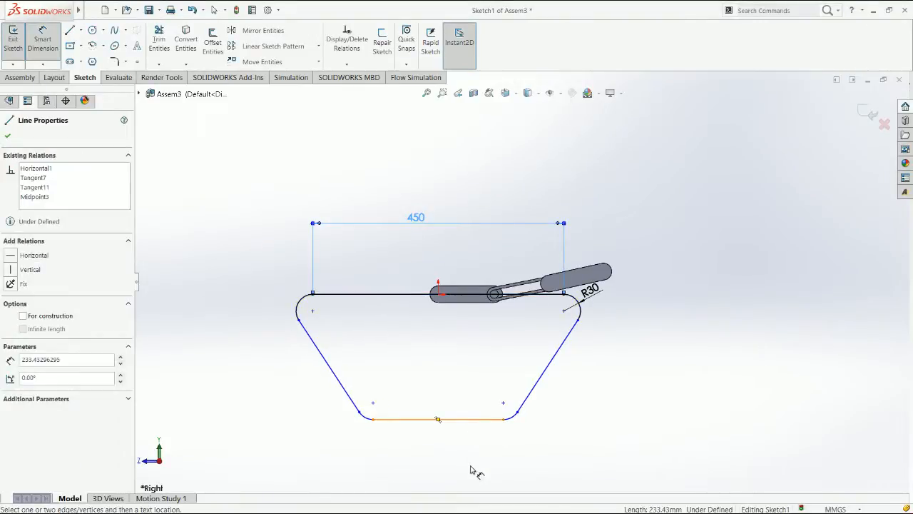
click(470, 469)
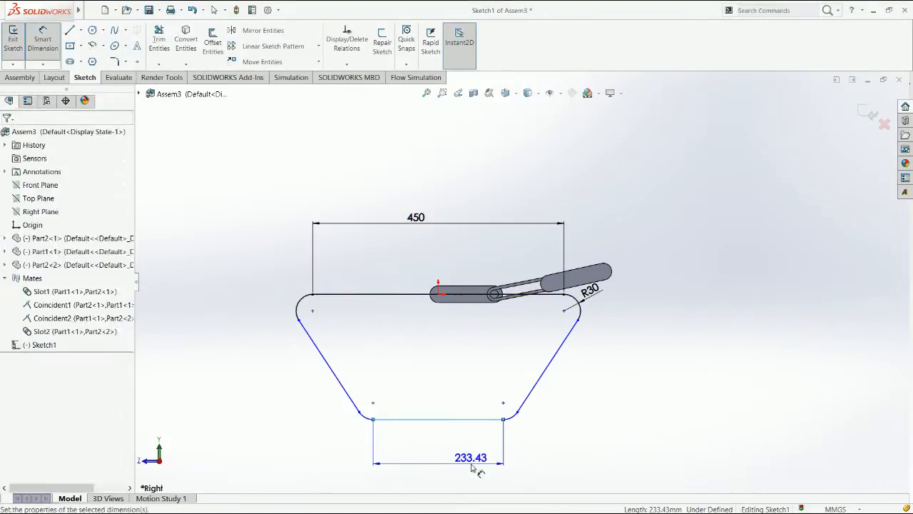
Step: Dimension the vertical distance between the top and bottom lines to 200 mm
click(454, 419)
click(388, 295)
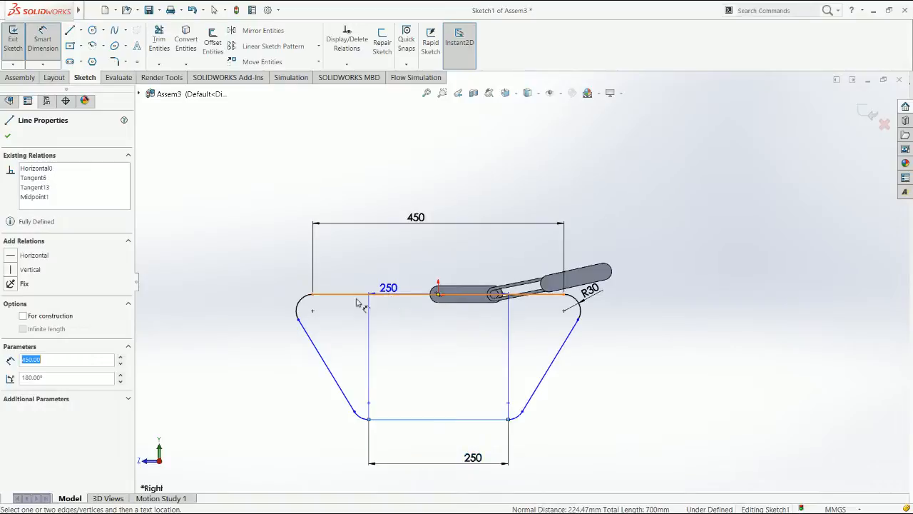
click(232, 339)
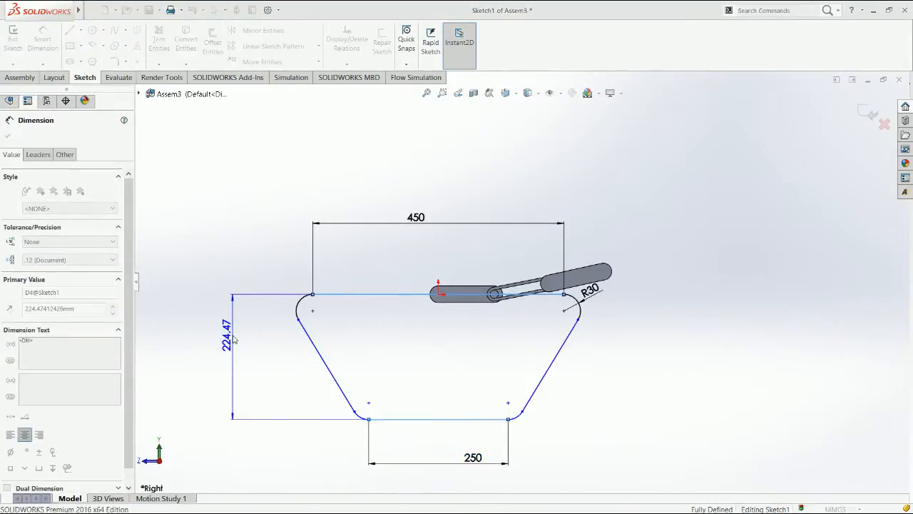
text(200)
key(Return)
key(Escape)
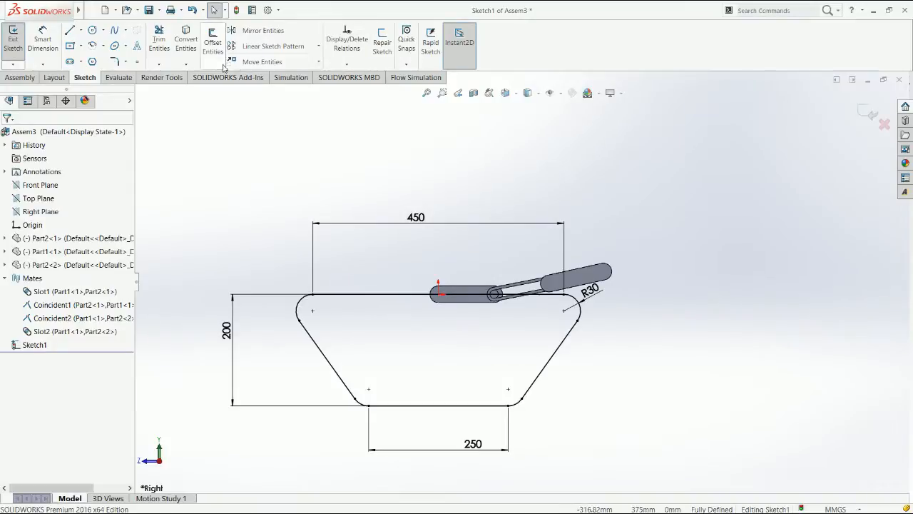
Step: Find the Make Path command through the command search and turn the full rounded trapezoid chain into one path
click(781, 13)
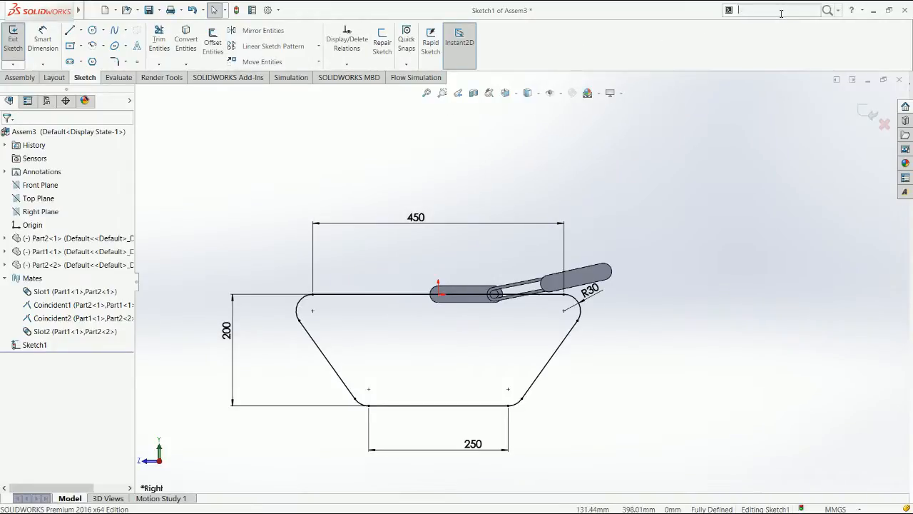
text(make)
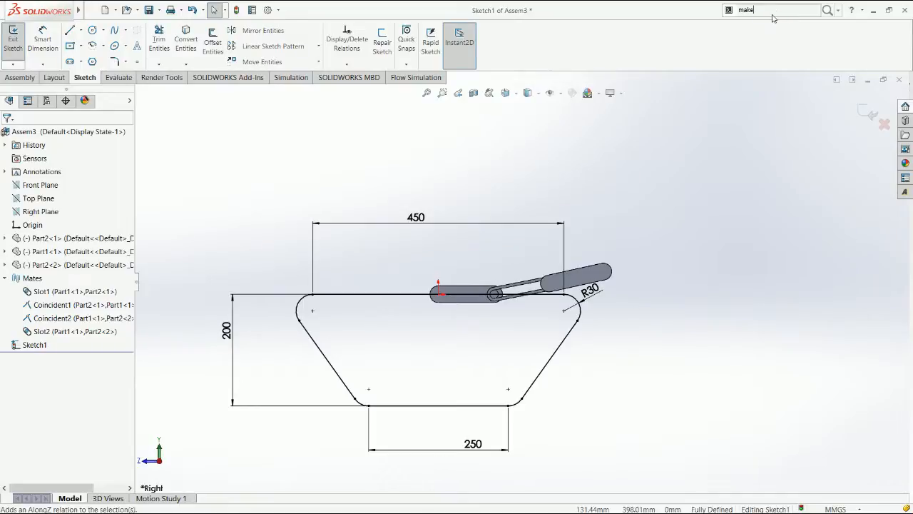
drag(774, 10, 704, 20)
text(path)
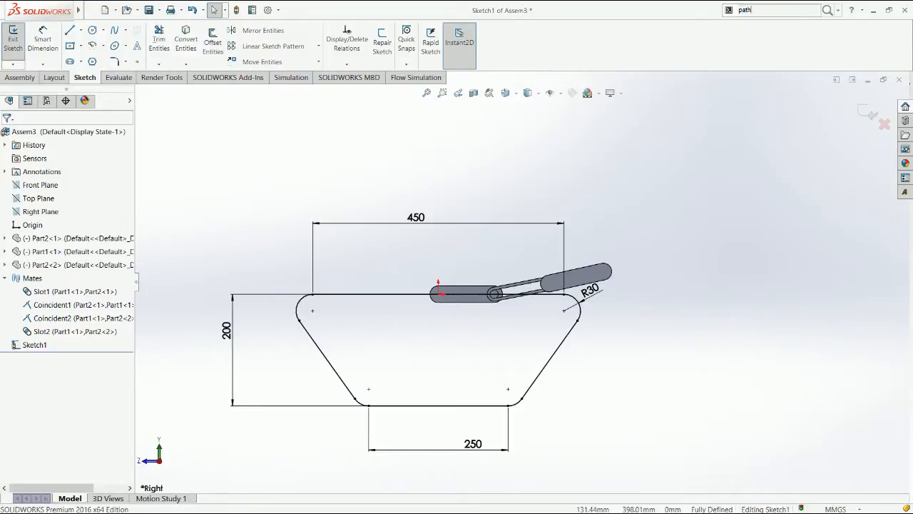
key(Return)
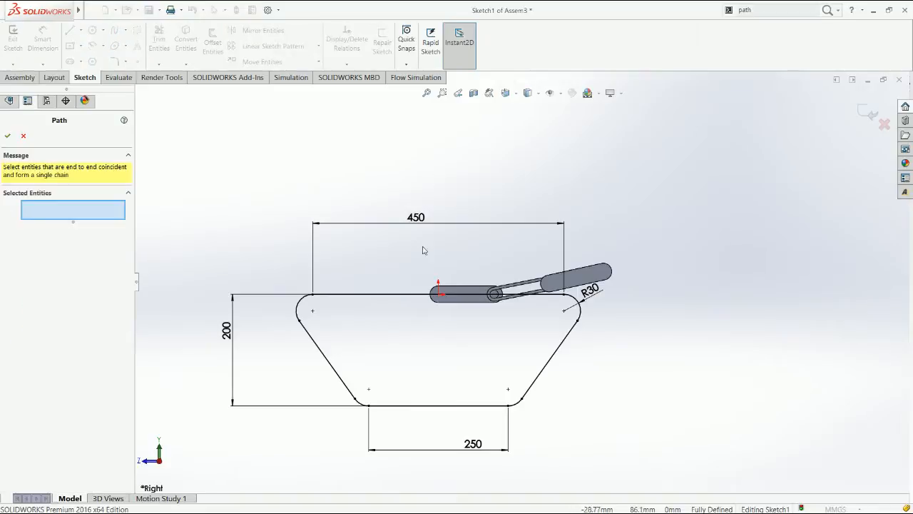
click(352, 295)
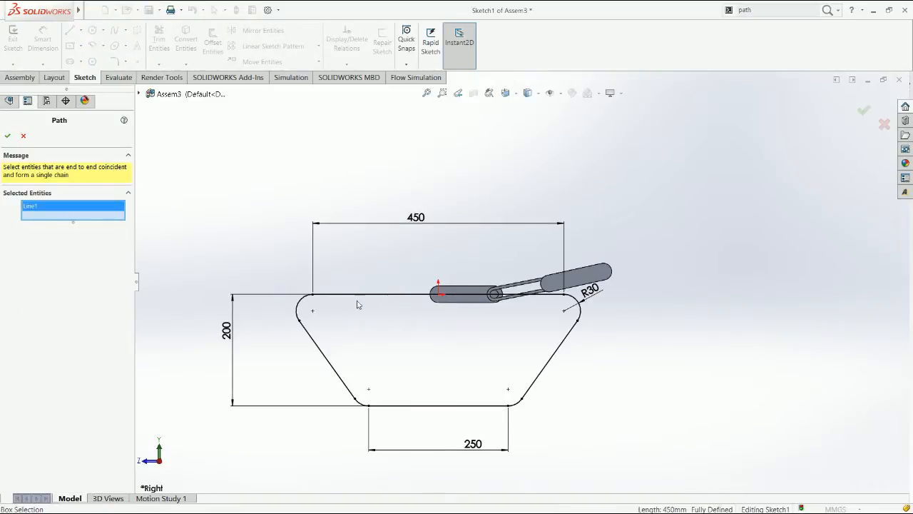
click(405, 337)
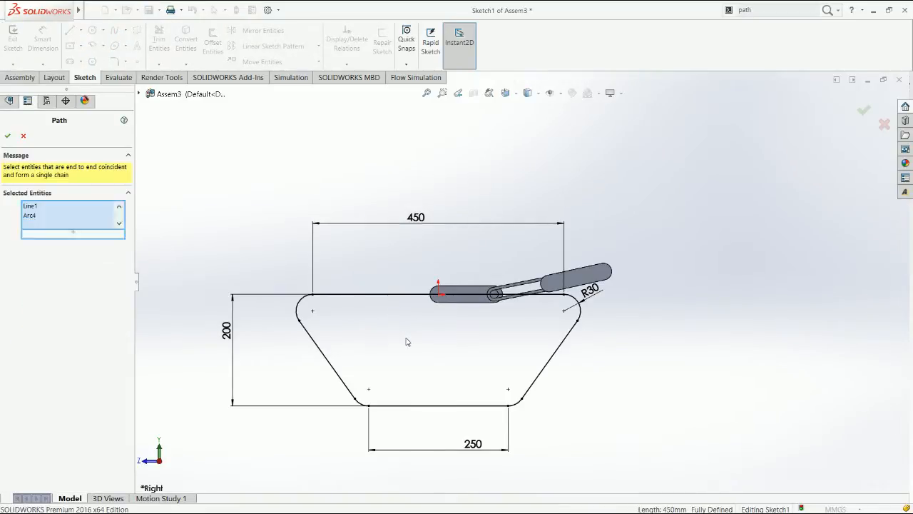
click(7, 136)
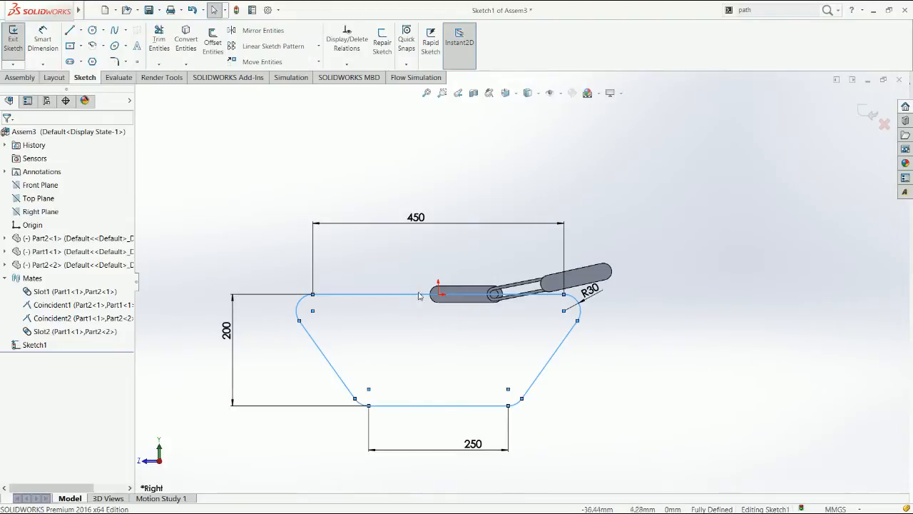
Step: Review the path's properties and exit the trapezoid sketch
click(420, 294)
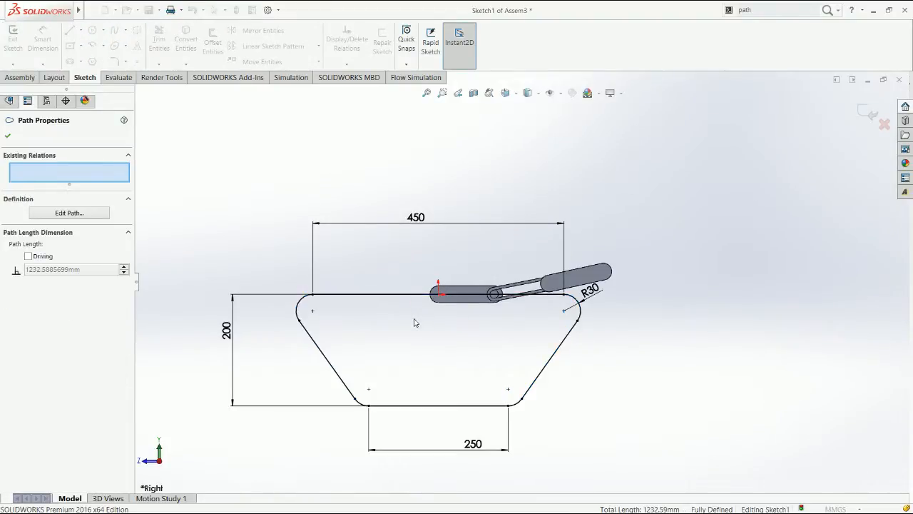
click(415, 322)
click(868, 113)
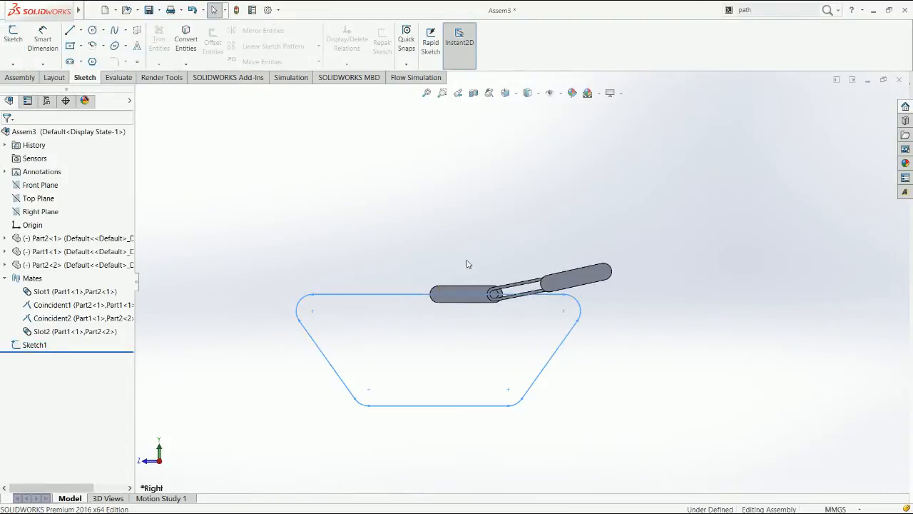
Step: Move the linkage above the trapezoid and open the first arm, Part2, in its own window
click(460, 291)
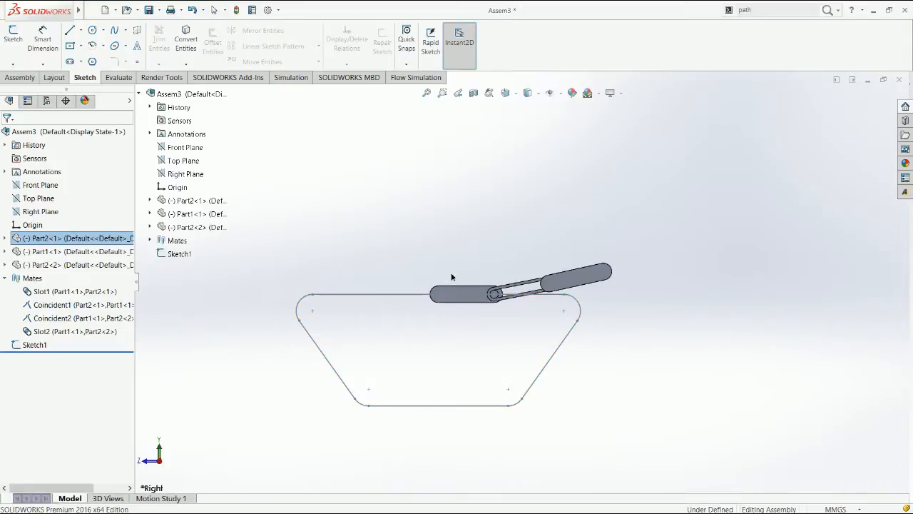
drag(413, 246, 420, 254)
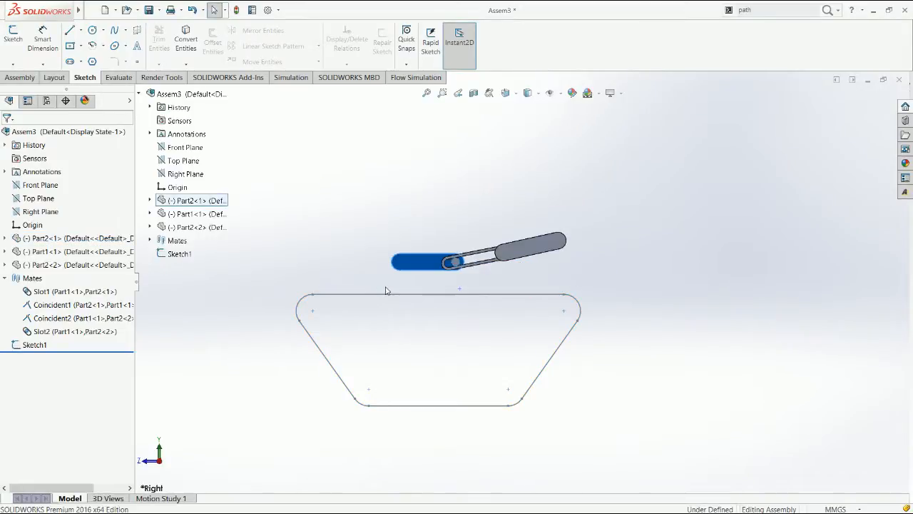
click(415, 261)
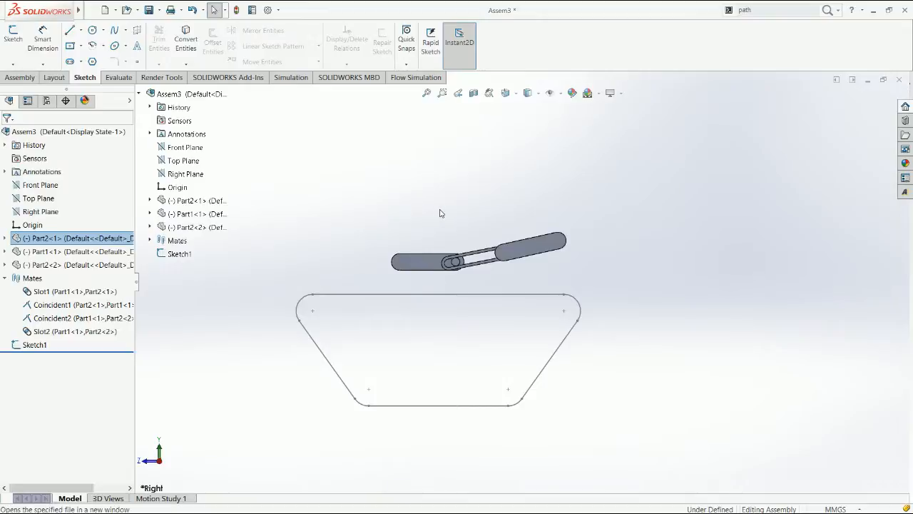
click(462, 232)
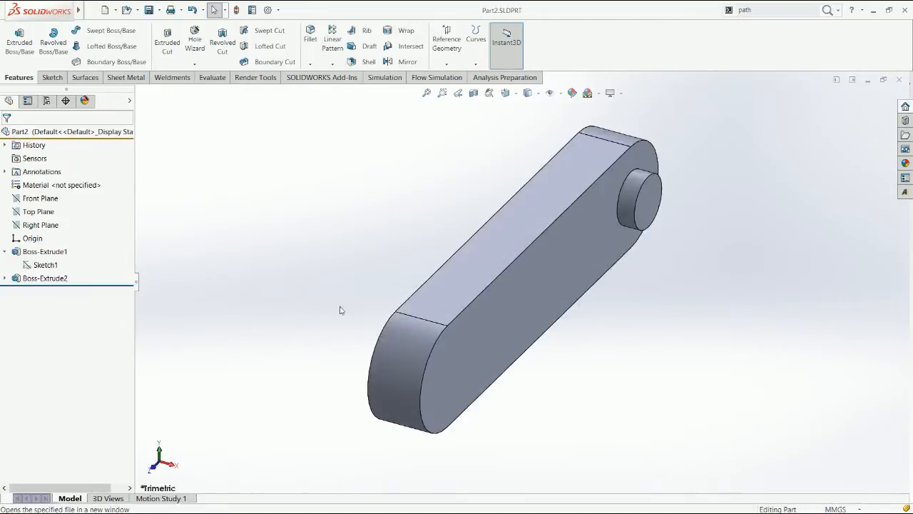
Step: Sketch a point on the arm's pin-side face, at the centre of the rounded end opposite the pin, and exit the sketch
click(498, 318)
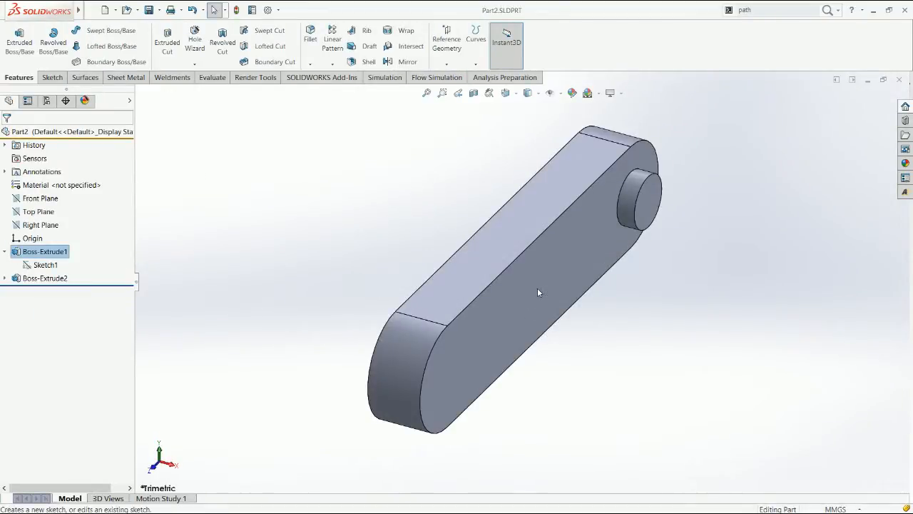
click(538, 288)
key(w)
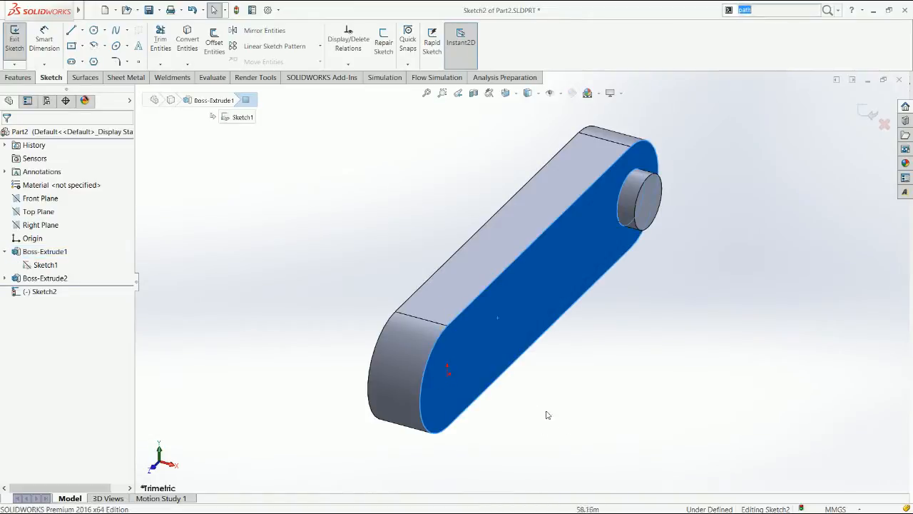
click(548, 414)
key(s)
click(139, 61)
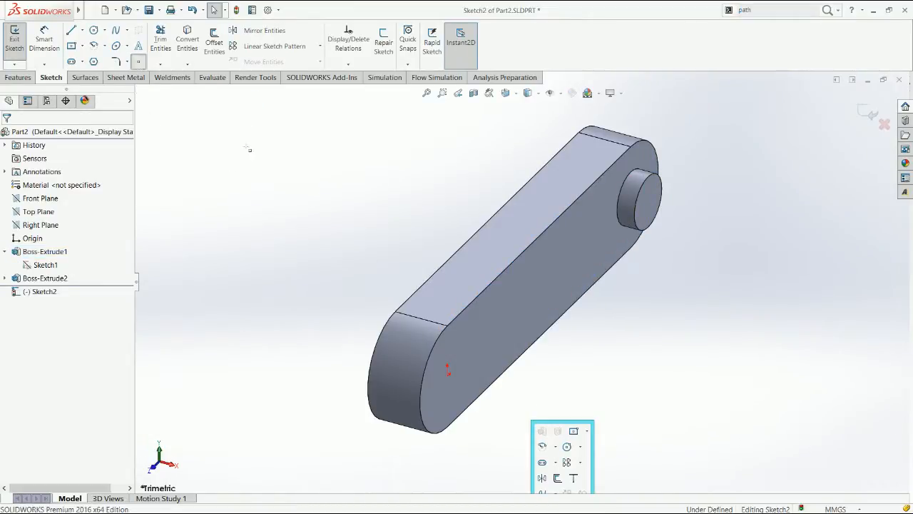
click(448, 374)
key(Escape)
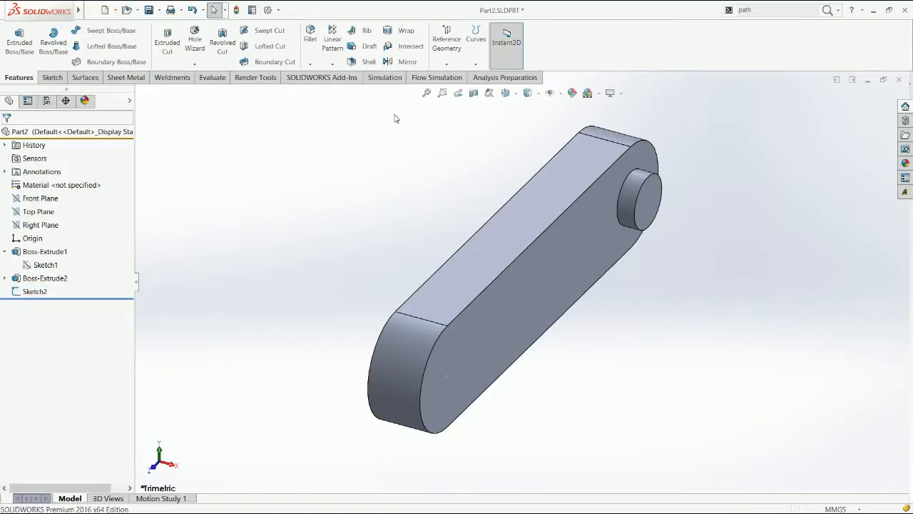
Step: Save Part2 and switch back to the Assem3 assembly
key(ctrl+s)
key(ctrl+Tab)
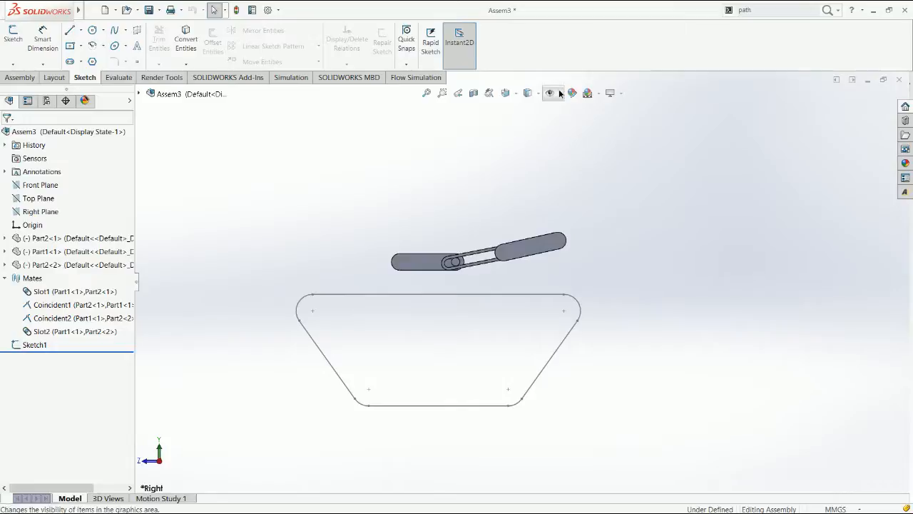
click(404, 266)
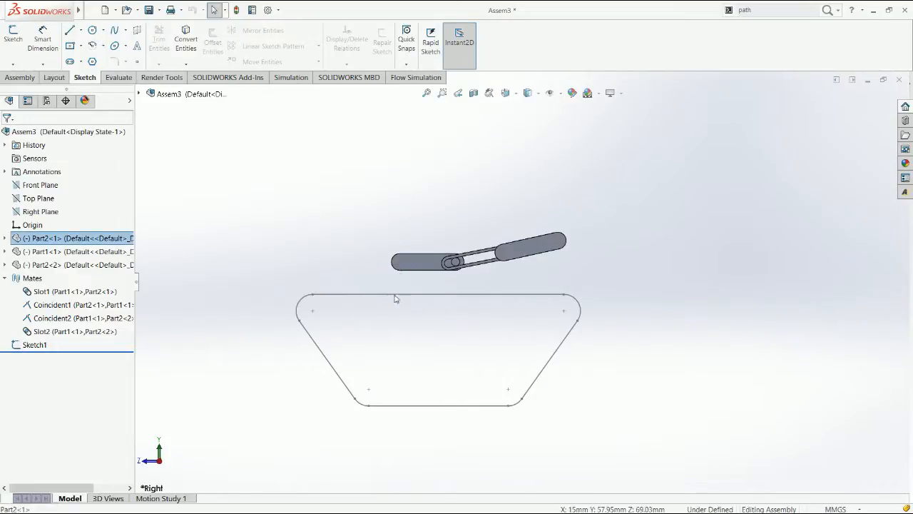
click(396, 326)
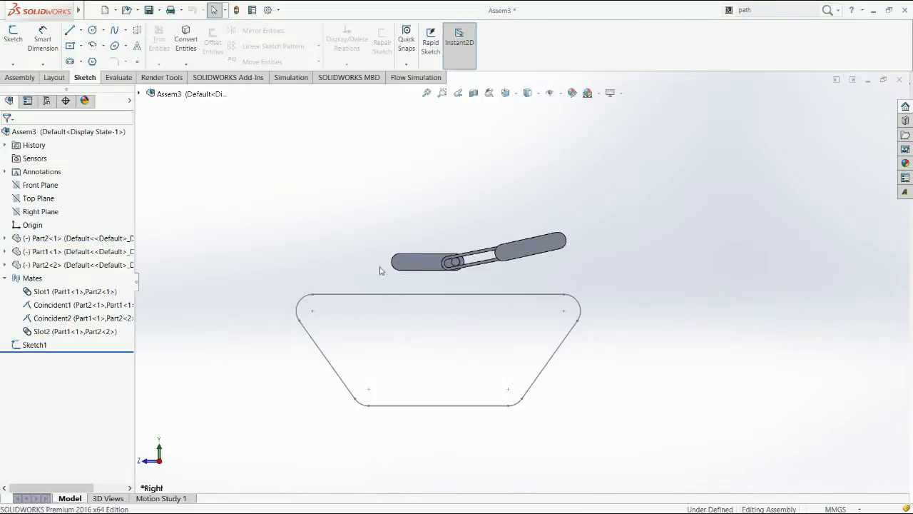
Step: Add a path mate between the arm's sketch point and the trapezoid selected as a closed loop, leaving all path constraints Free
click(20, 77)
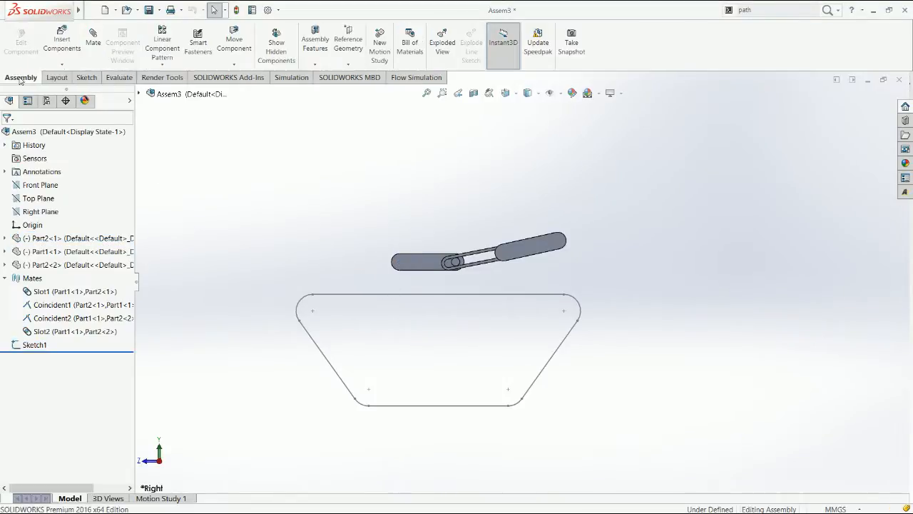
click(92, 41)
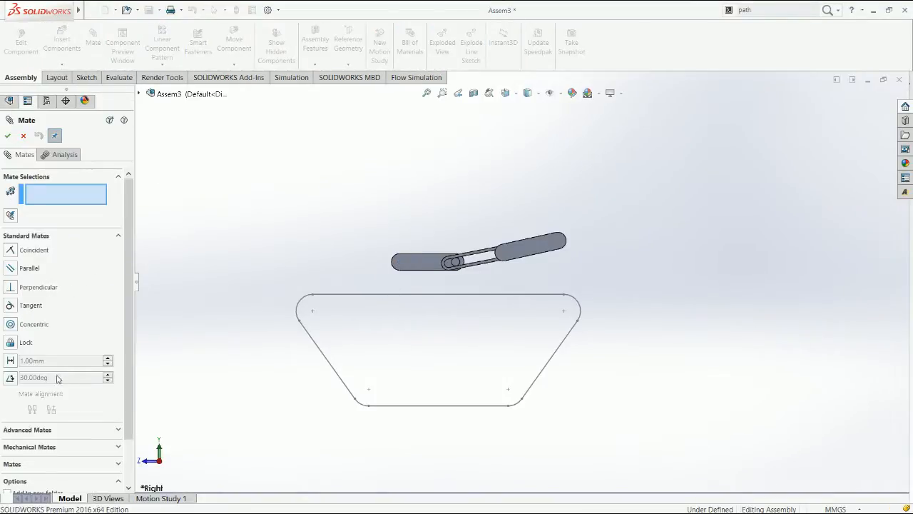
click(39, 447)
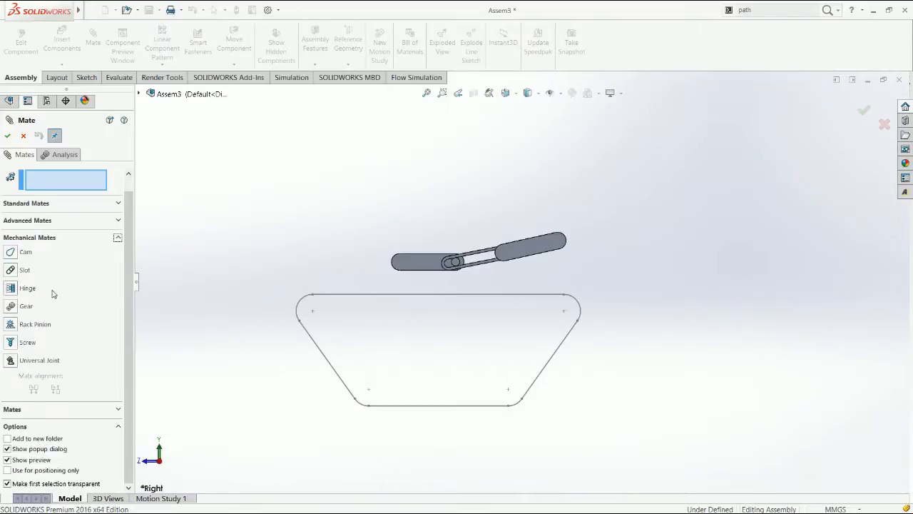
click(39, 220)
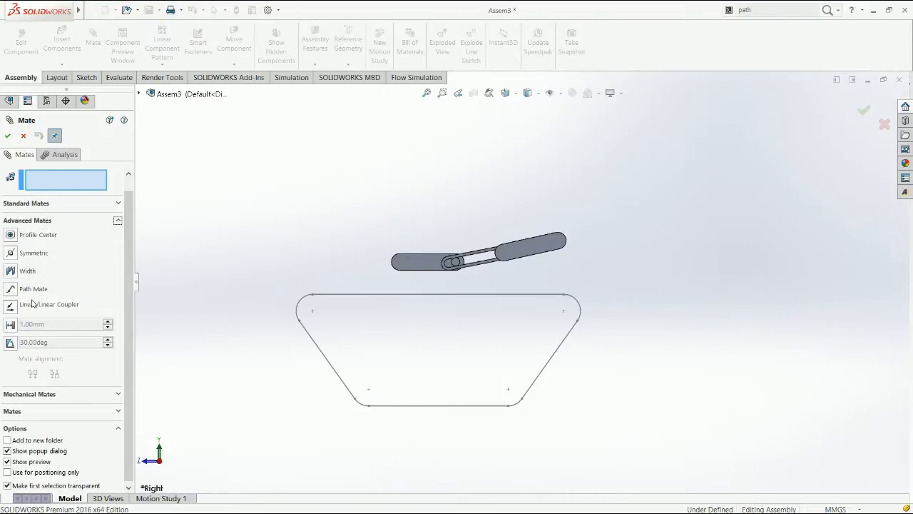
click(17, 290)
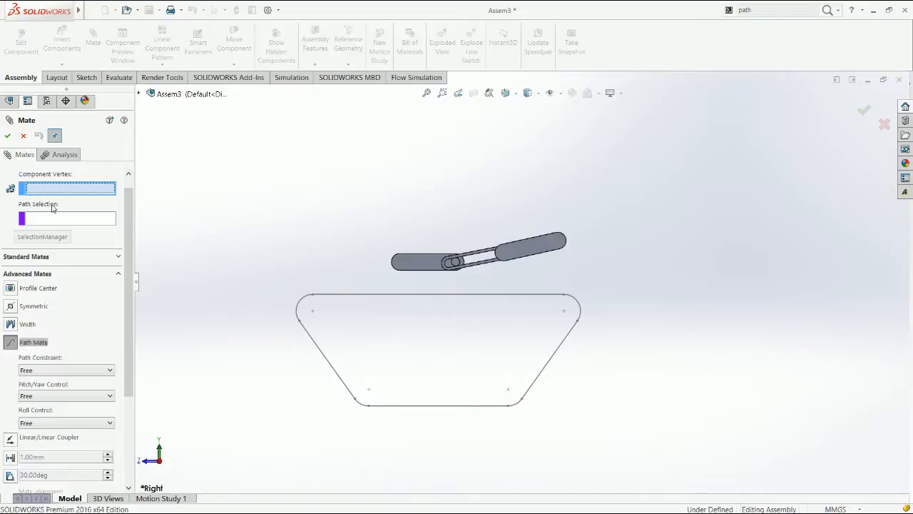
click(398, 266)
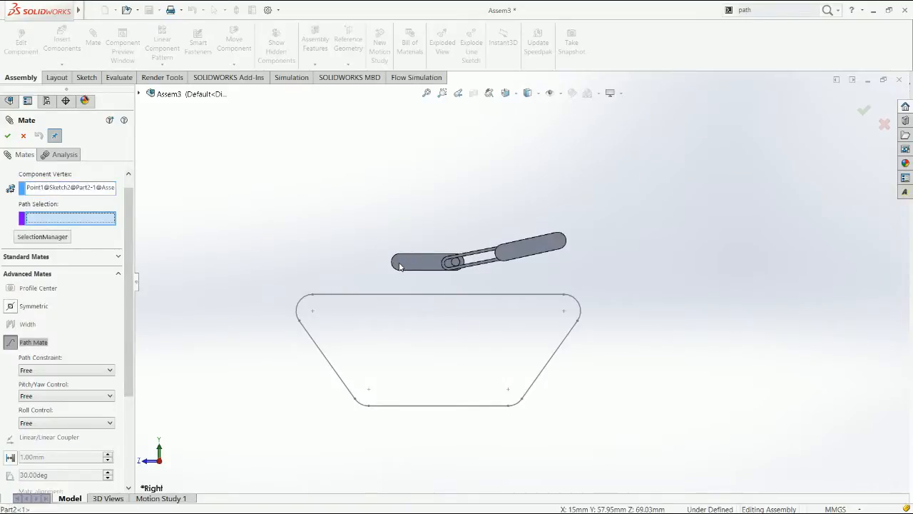
click(335, 296)
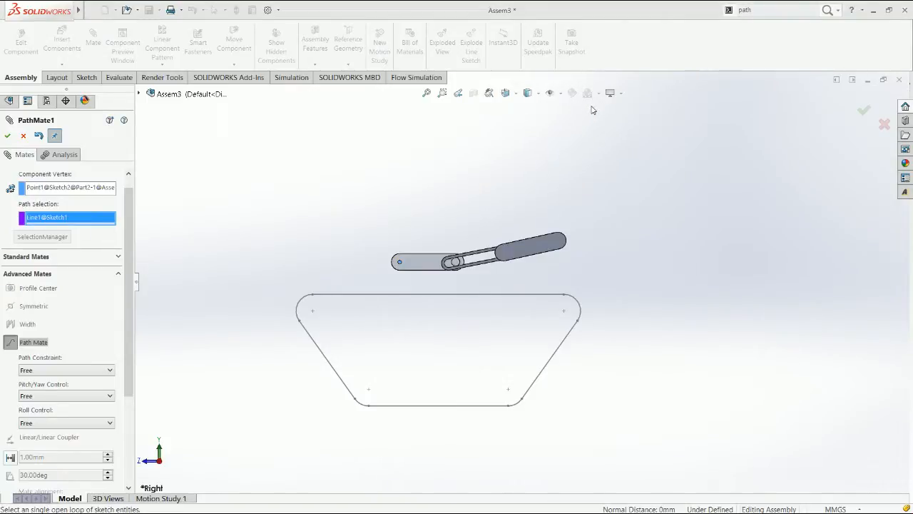
click(573, 299)
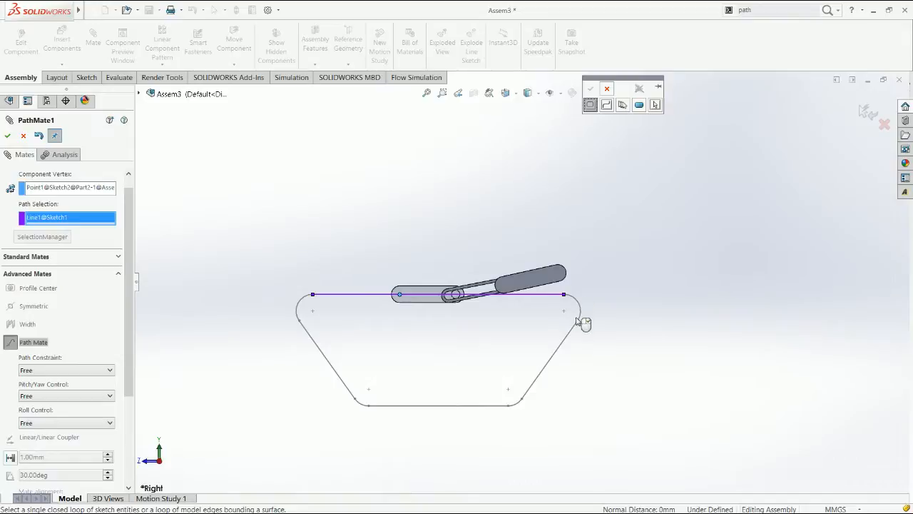
click(591, 90)
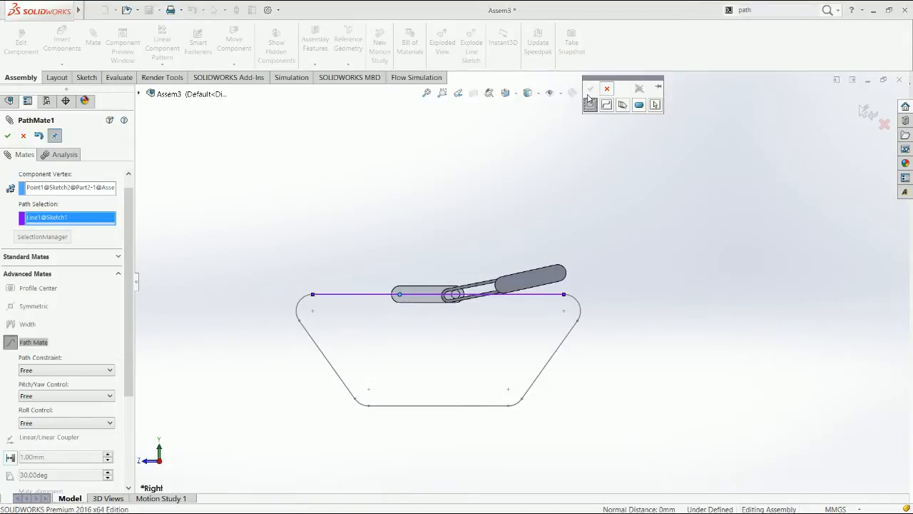
click(7, 136)
click(7, 136)
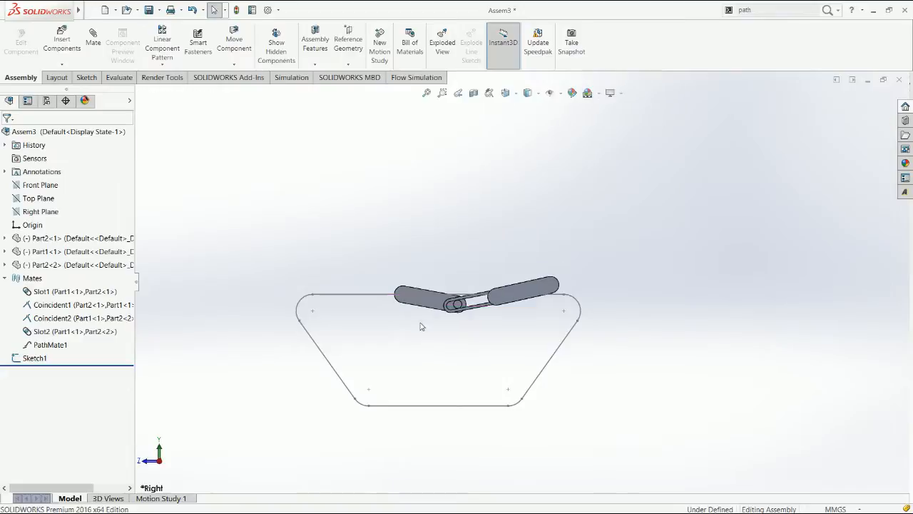
Step: Move the linkage along the trapezoid to test the path mate, and inspect the mate's vertex and path selections
drag(426, 304, 382, 296)
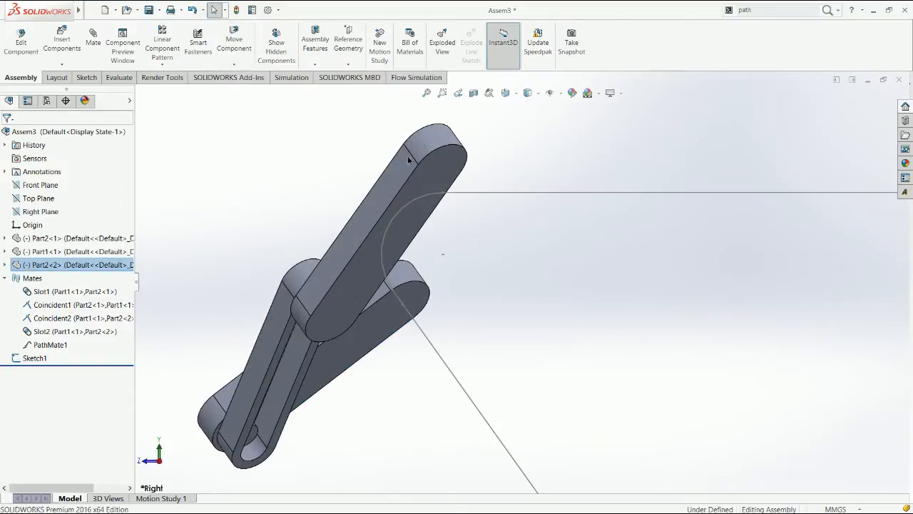
click(49, 345)
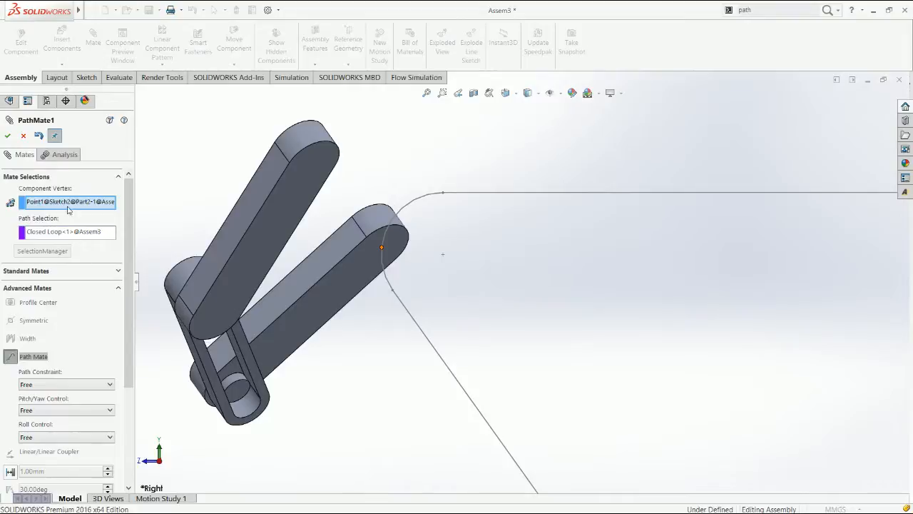
click(74, 203)
key(Escape)
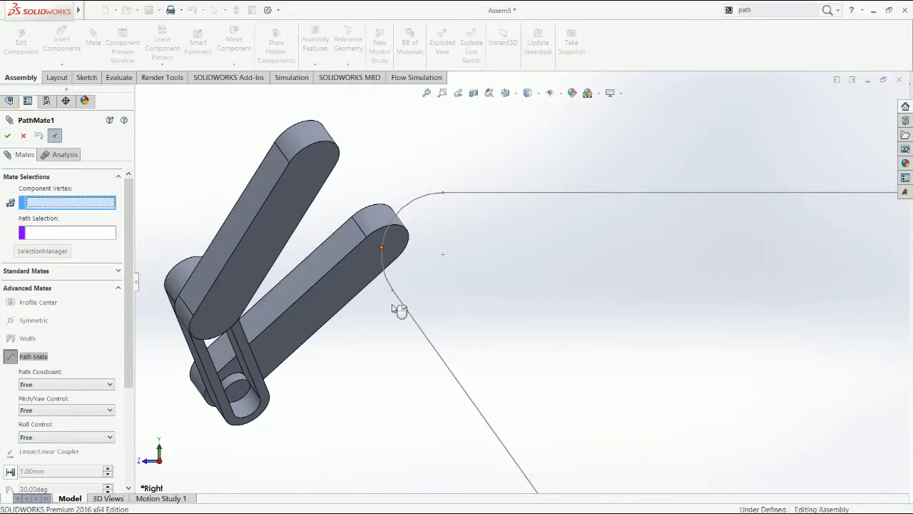
scroll(443, 249, up, 4)
drag(457, 265, 514, 201)
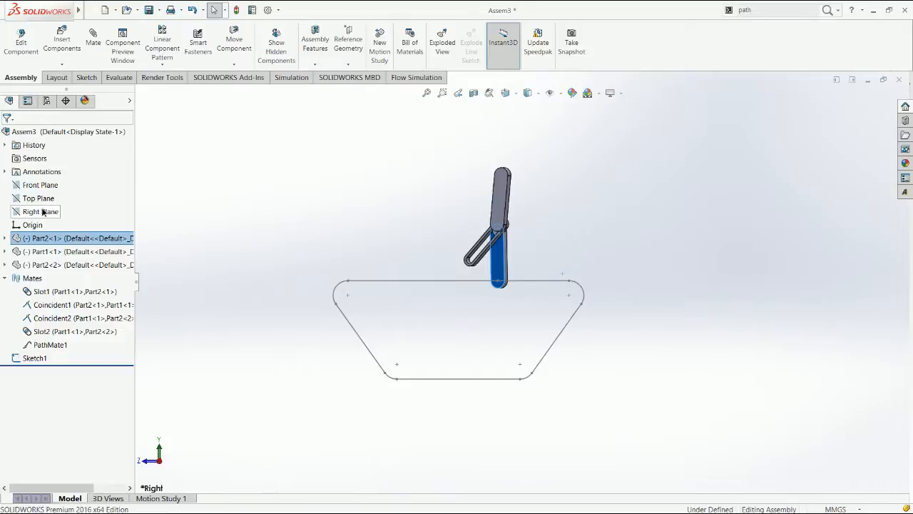
Step: Add a coincident mate between the path-mated arm's selected face and the assembly's Right Plane
click(42, 211)
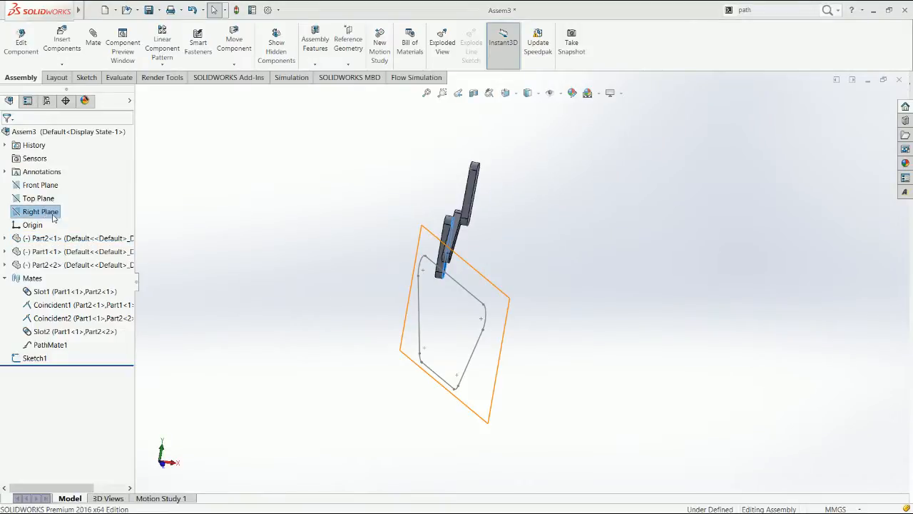
click(135, 234)
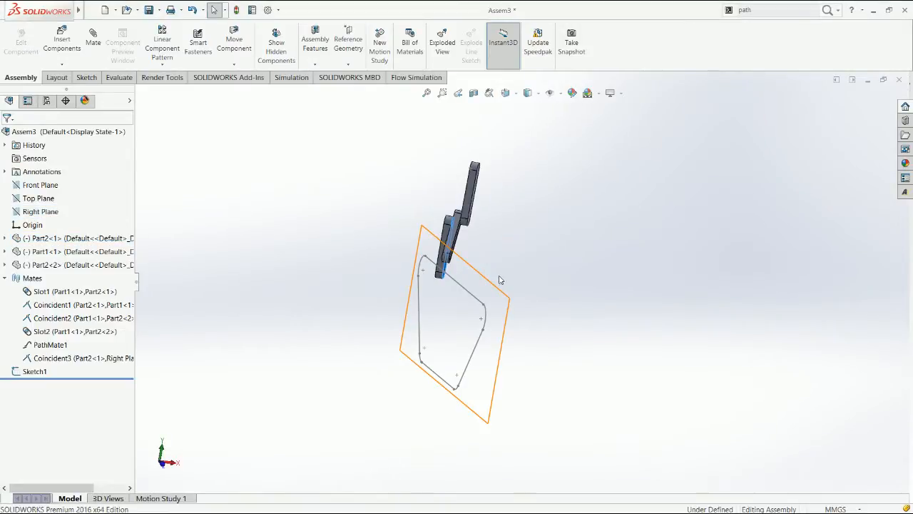
click(499, 279)
Step: Move the linkage along the trapezoid in the Right view to test the mates, and undo the last move
key(ctrl+4)
drag(604, 166, 850, 254)
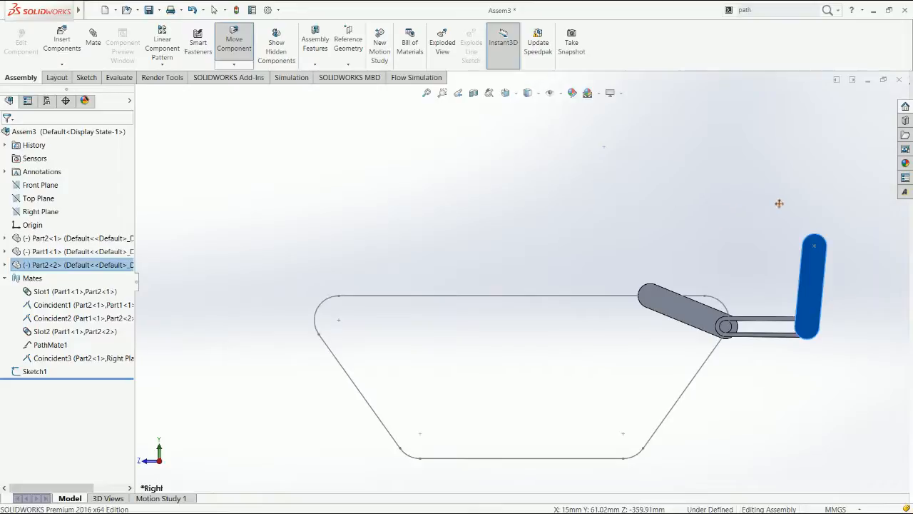
key(Escape)
drag(649, 306, 570, 305)
key(Return)
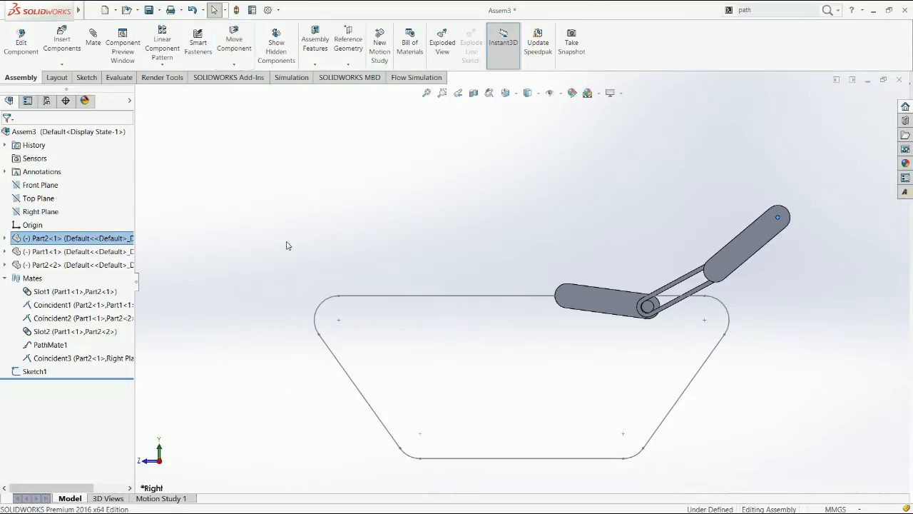
key(ctrl+z)
Step: Edit the path mate to use Distance Along Path as its path constraint, trying distances of 10, 100 and 500 mm
click(46, 346)
click(54, 324)
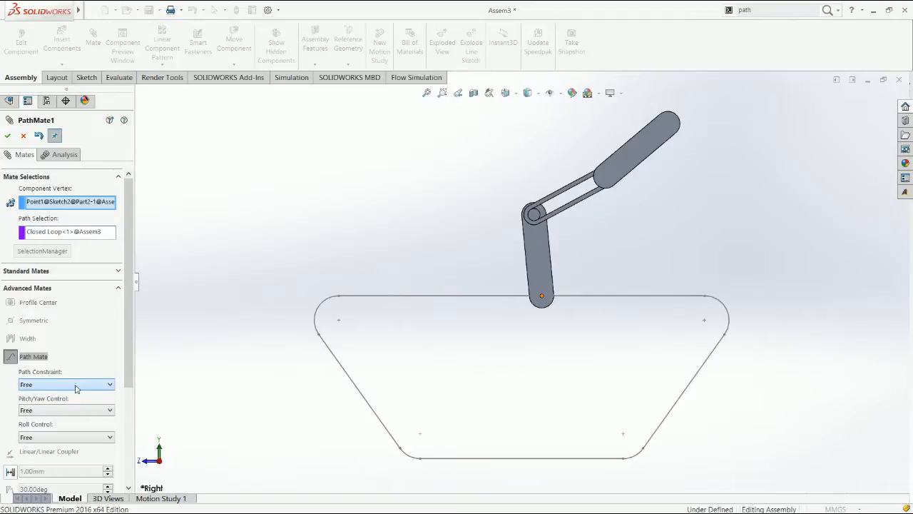
click(77, 404)
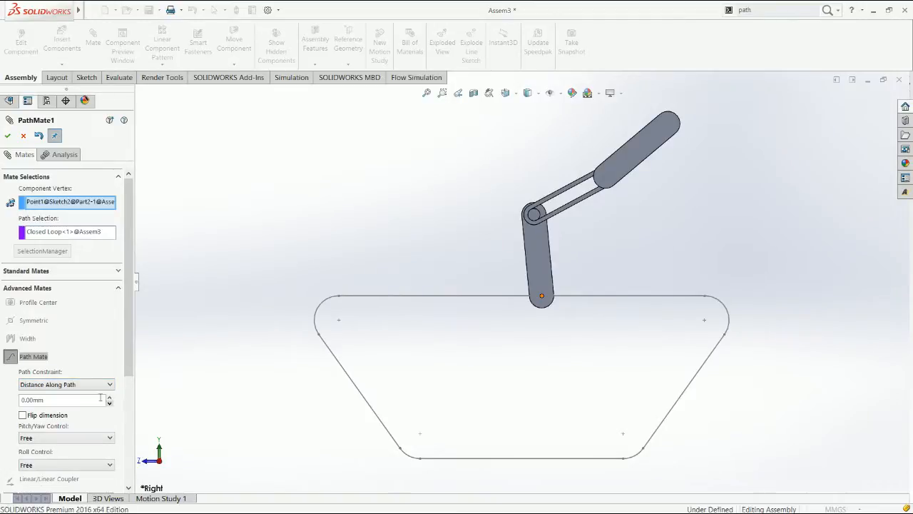
click(110, 398)
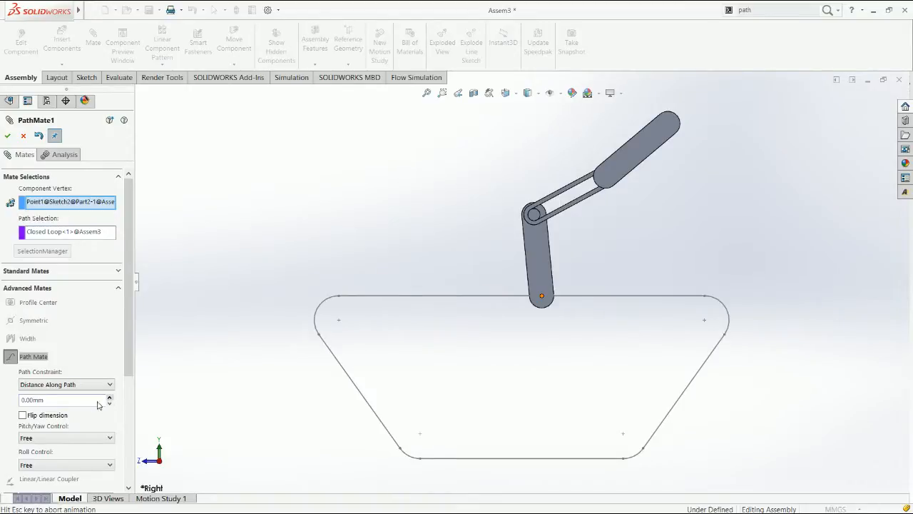
double_click(100, 400)
text(10)
key(Return)
double_click(61, 399)
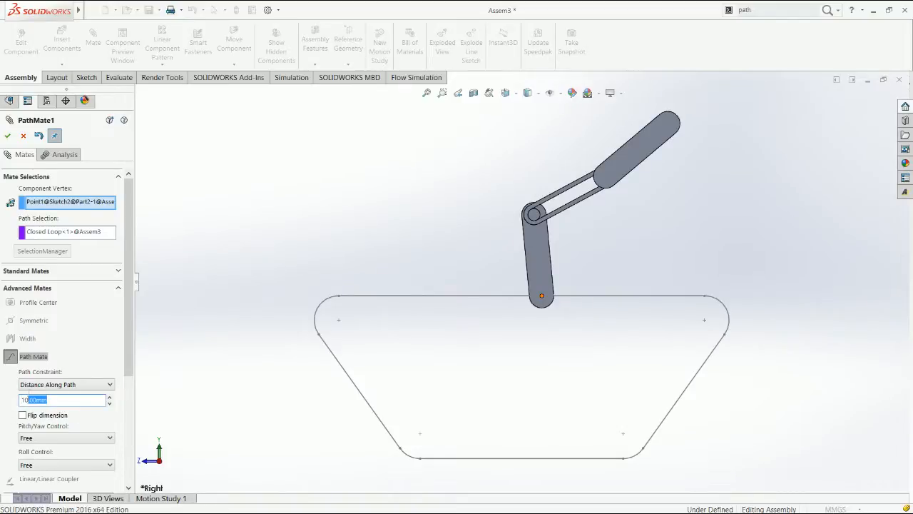
text(100)
key(Return)
double_click(77, 398)
text(50)
Step: Try Percent Along Path with increasing percentages, and return the path constraint to Free
click(83, 388)
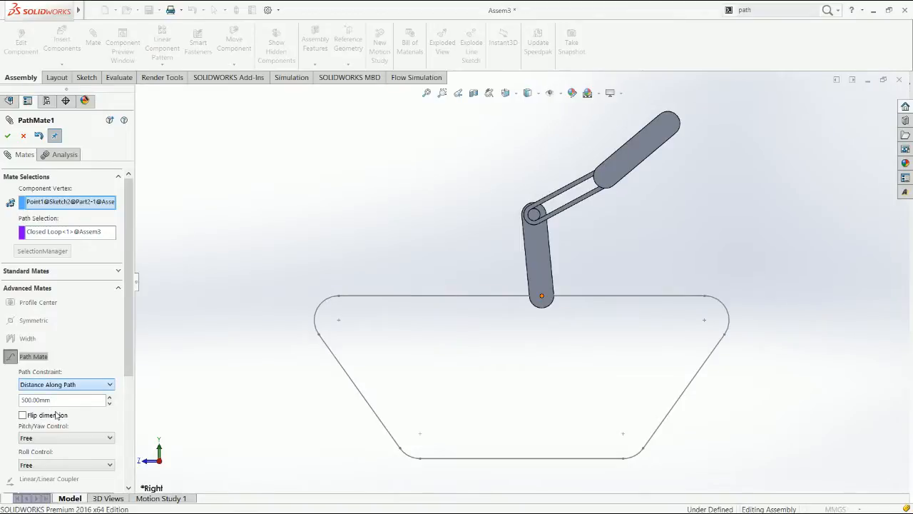
key(Down)
click(110, 398)
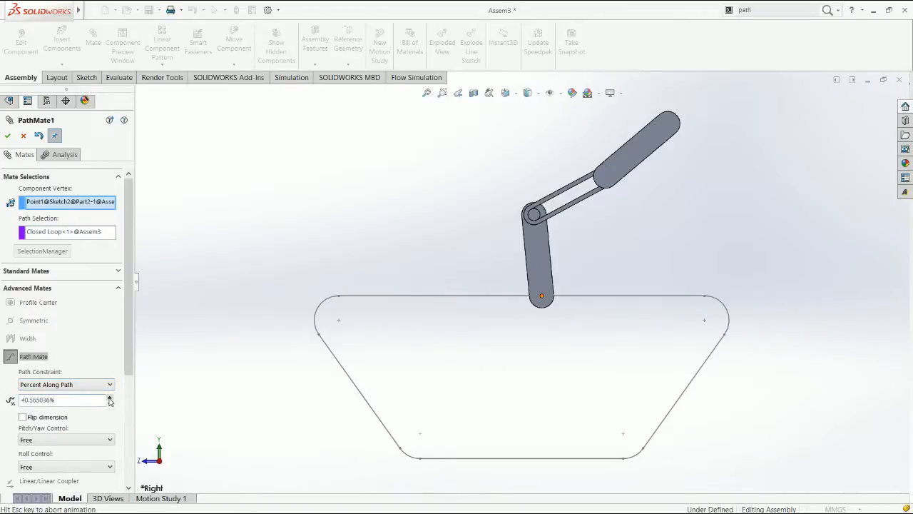
click(109, 397)
click(110, 398)
click(109, 397)
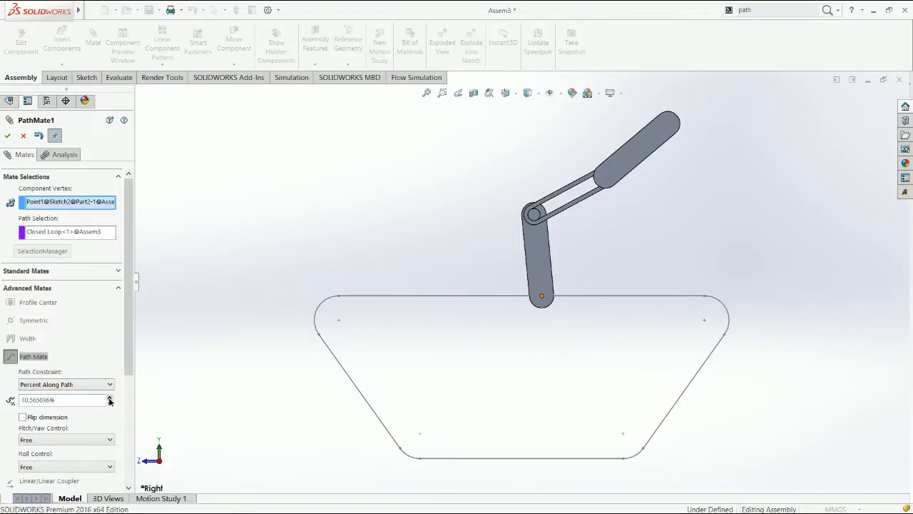
click(60, 387)
click(44, 396)
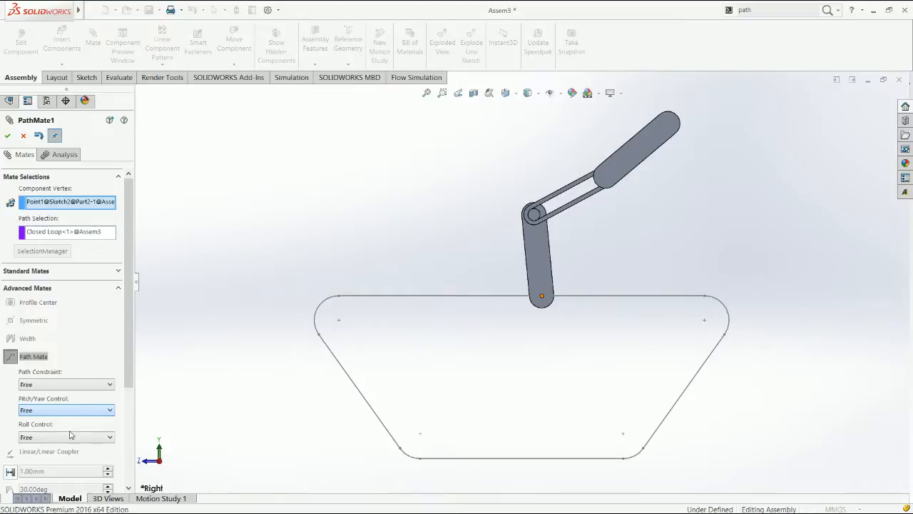
Step: Try Follow Path as the pitch/yaw control with different axes and the flip option, and return it to Free
click(65, 431)
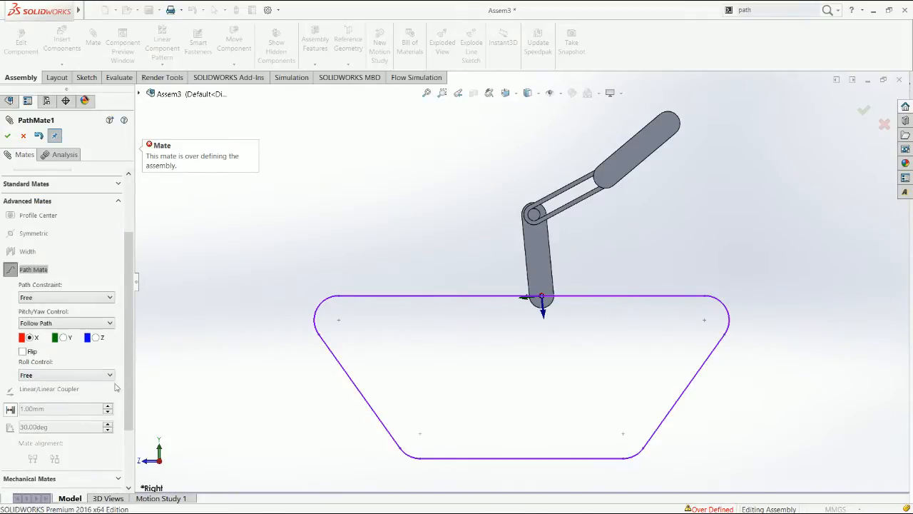
click(63, 339)
click(63, 338)
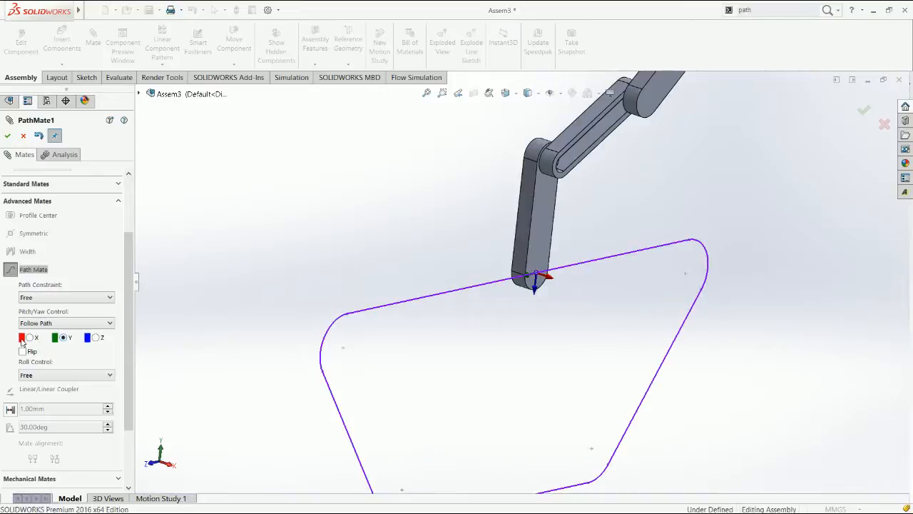
click(23, 352)
click(24, 353)
click(63, 339)
click(49, 324)
click(47, 333)
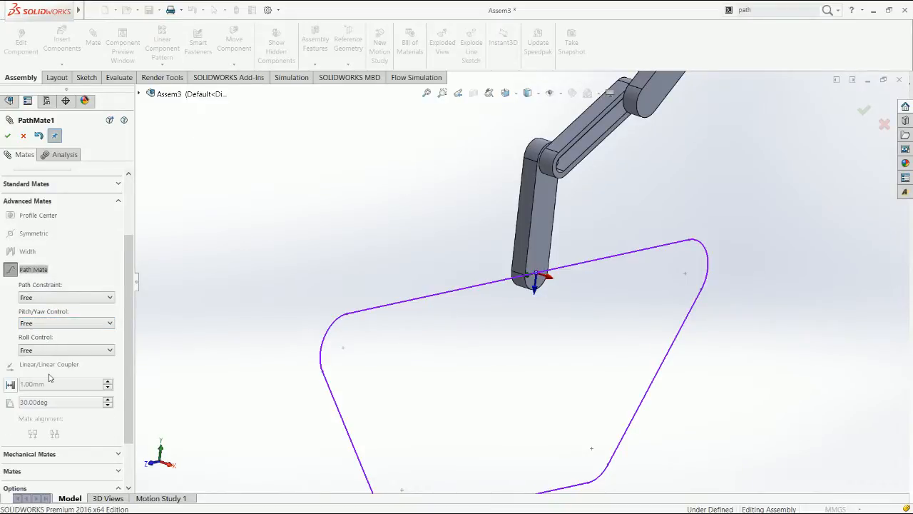
Step: Try Up Vector as the roll control using geometry of the other arm, return it to Free, and leave the path mate
click(58, 351)
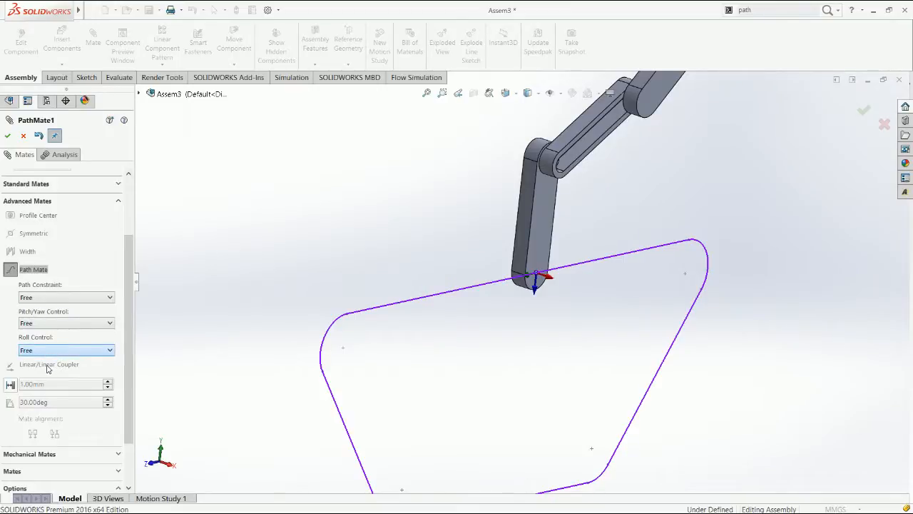
click(48, 368)
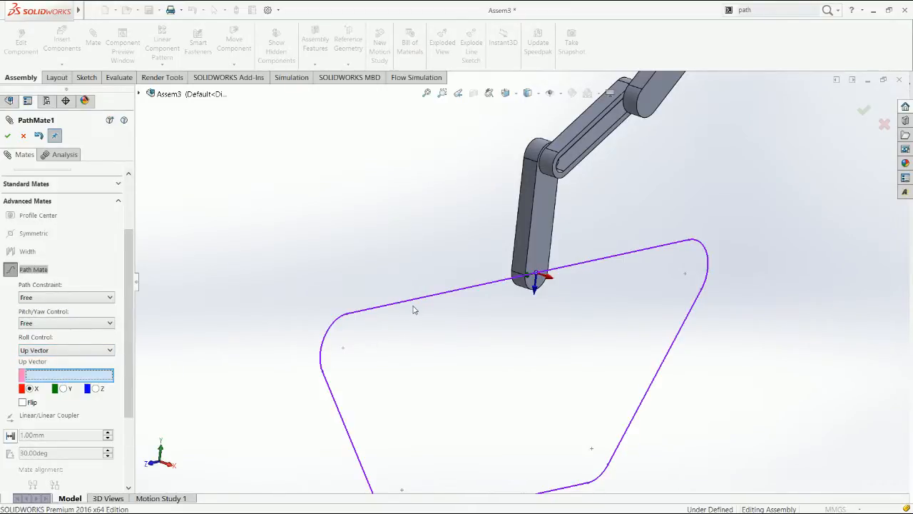
click(505, 280)
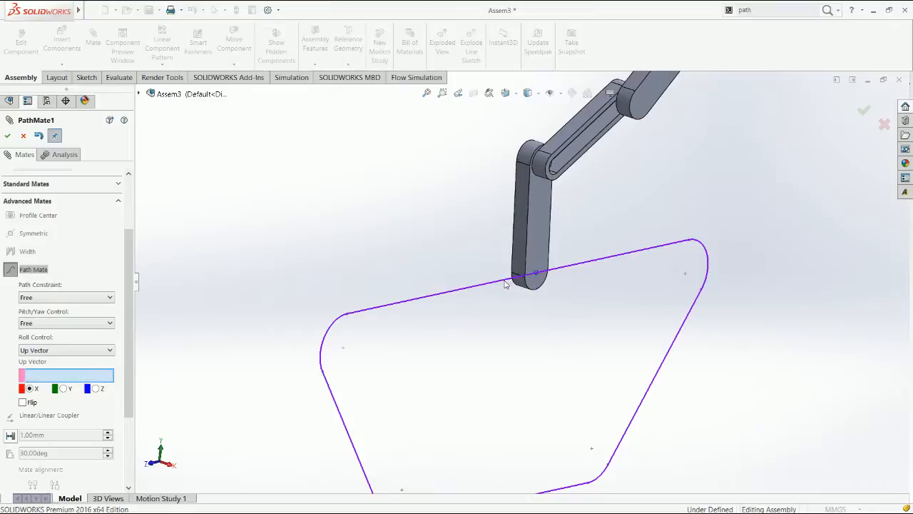
scroll(527, 265, up, 3)
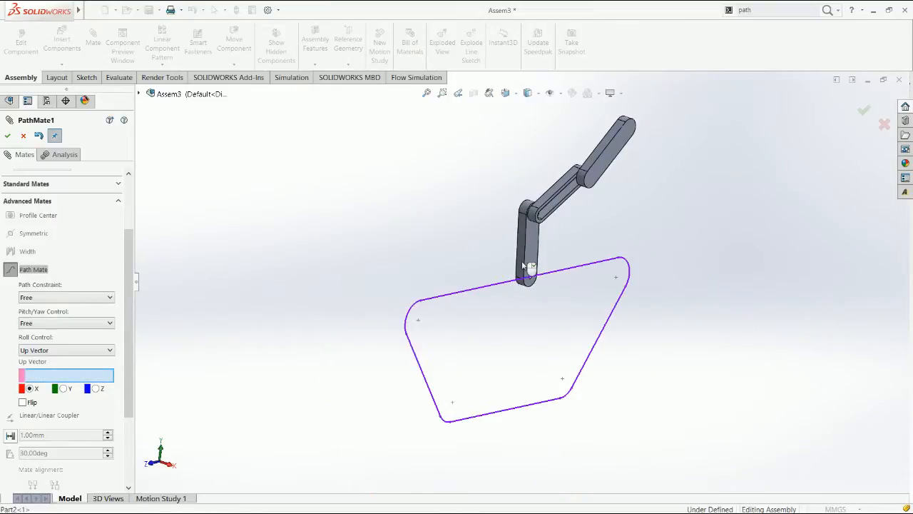
click(526, 266)
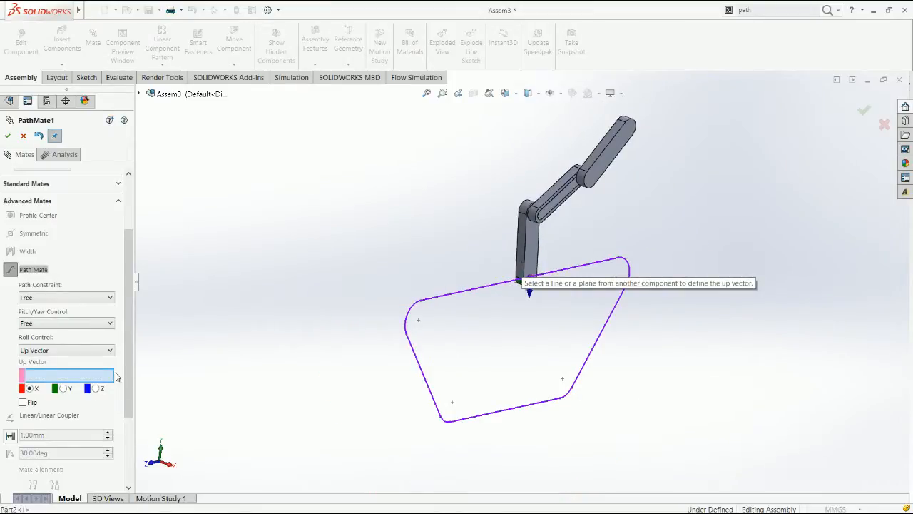
click(596, 160)
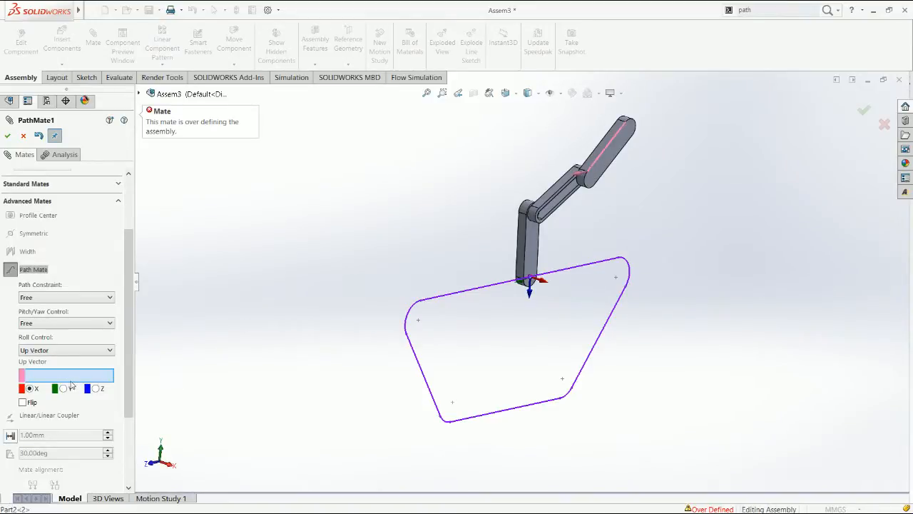
click(66, 351)
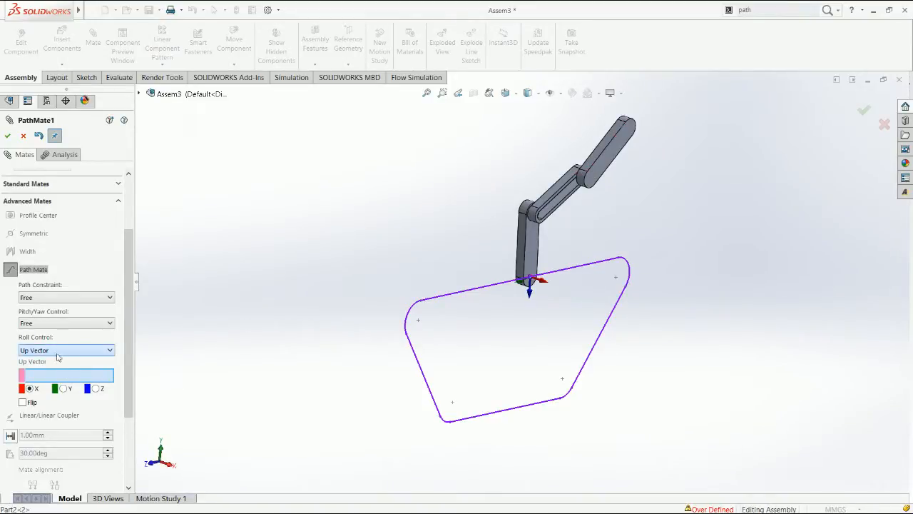
click(50, 362)
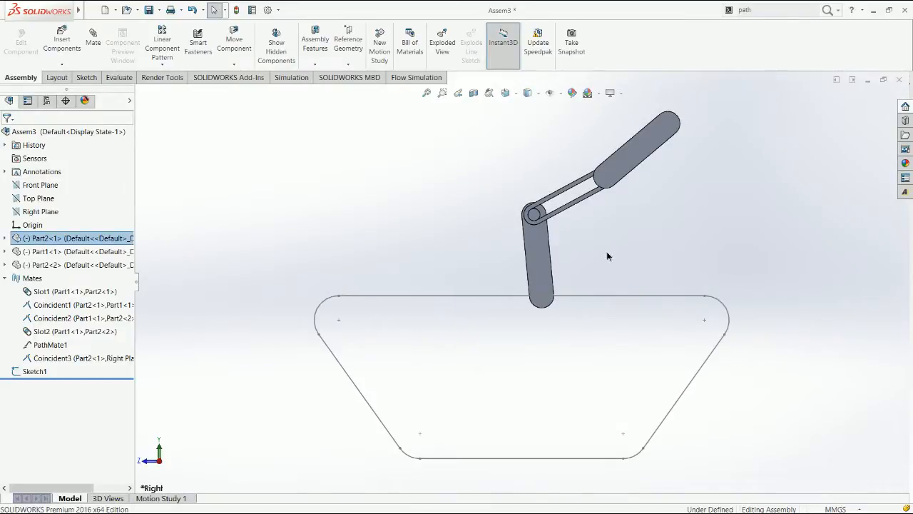
Step: Move the path-mated arm along the trapezoid's upper edge to test its motion, and undo the move
drag(493, 254, 431, 254)
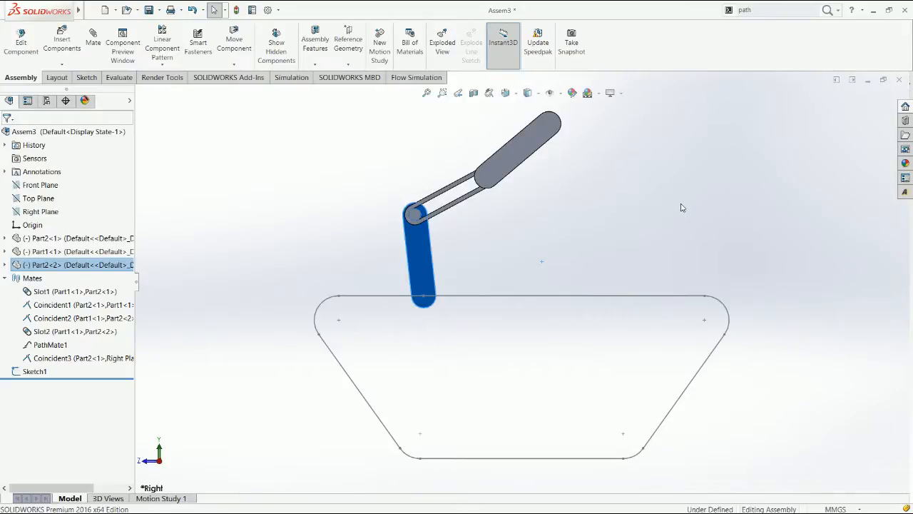
key(ctrl+z)
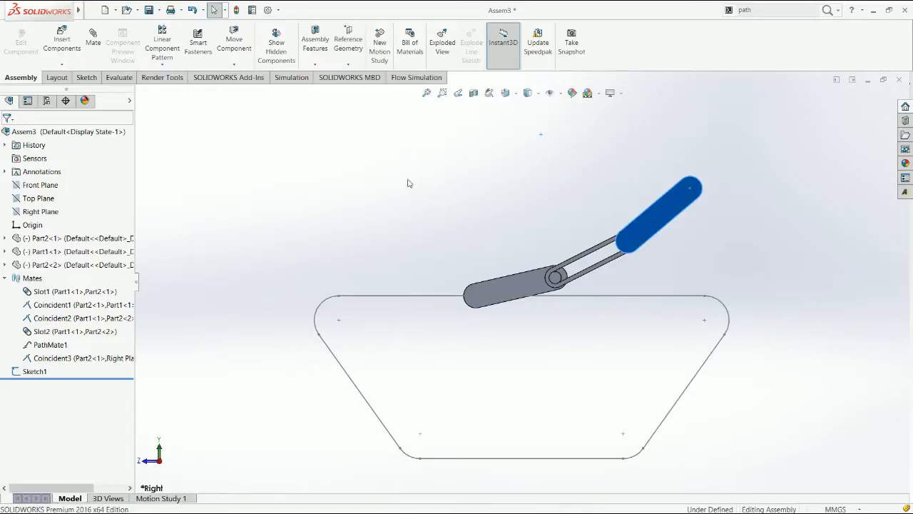
Step: Review the available advanced and mechanical mate types, and leave the Mate command without adding a mate
click(104, 50)
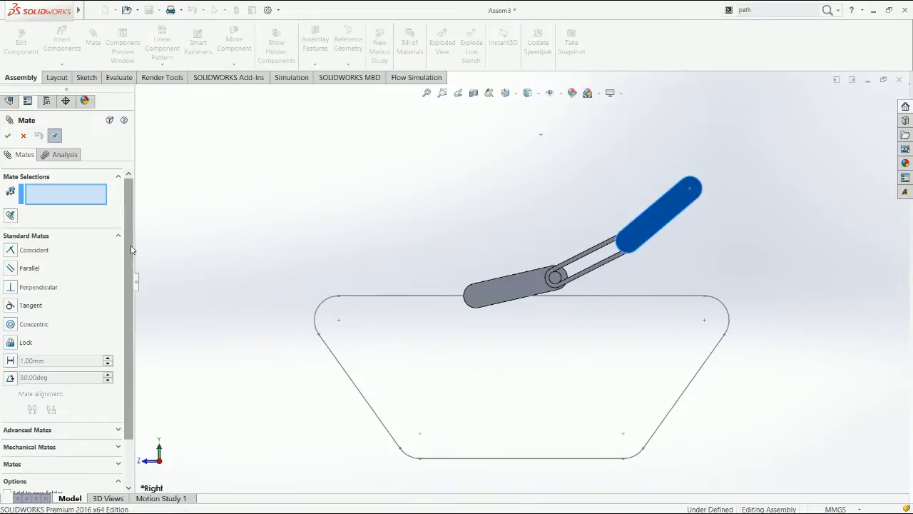
scroll(131, 260, down, 1)
scroll(131, 261, down, 2)
click(59, 376)
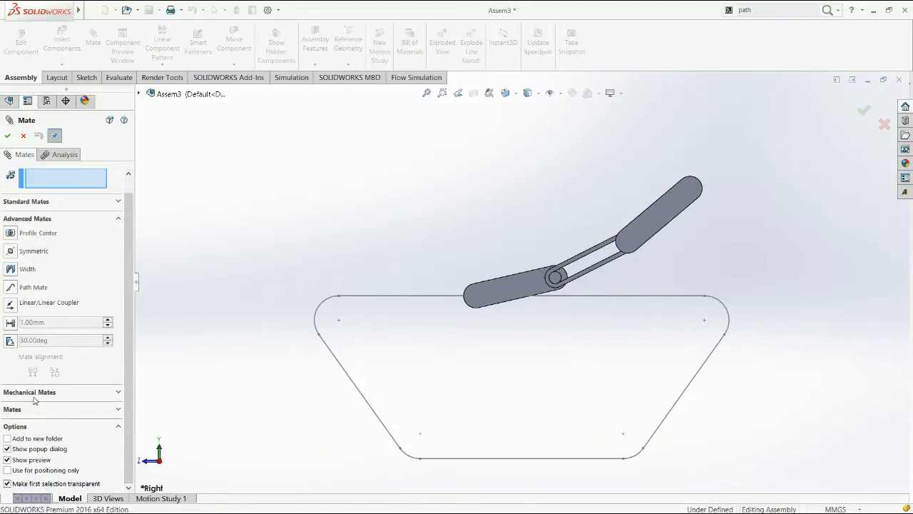
click(36, 393)
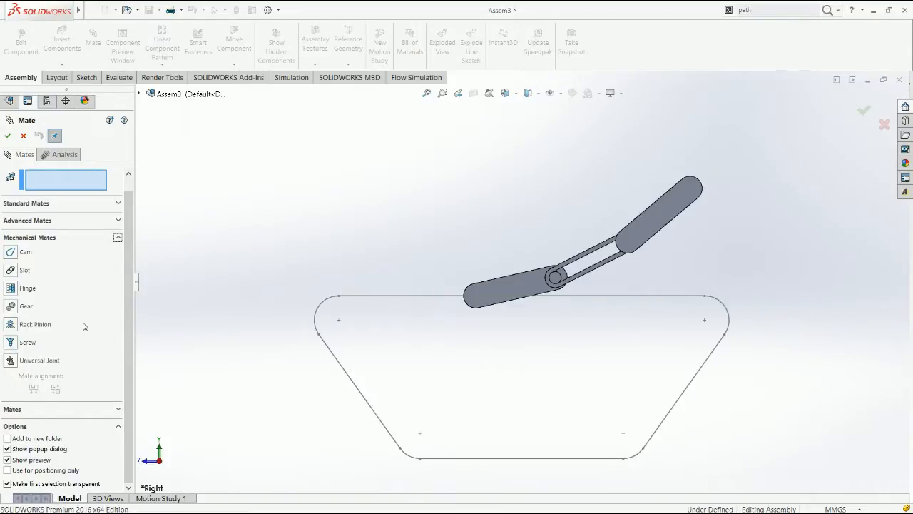
click(23, 135)
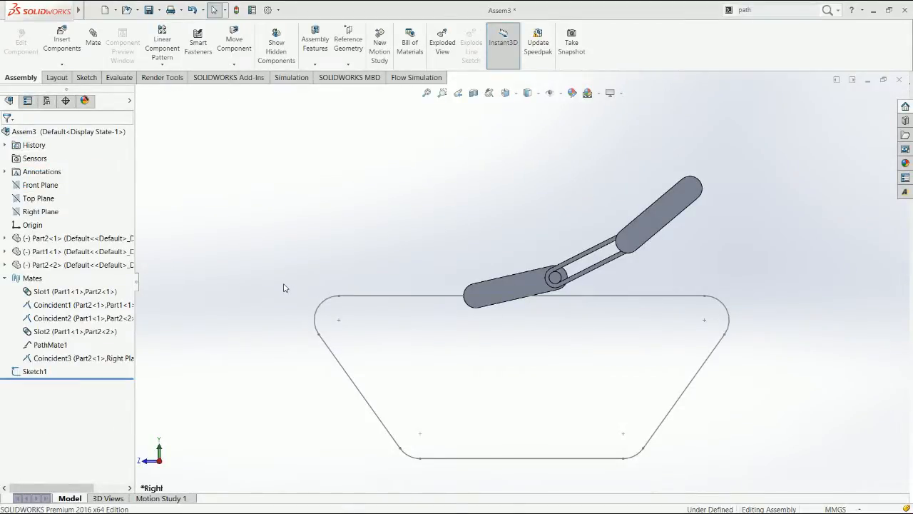
Step: Save the Assem3 assembly and close all open documents
key(ctrl+s)
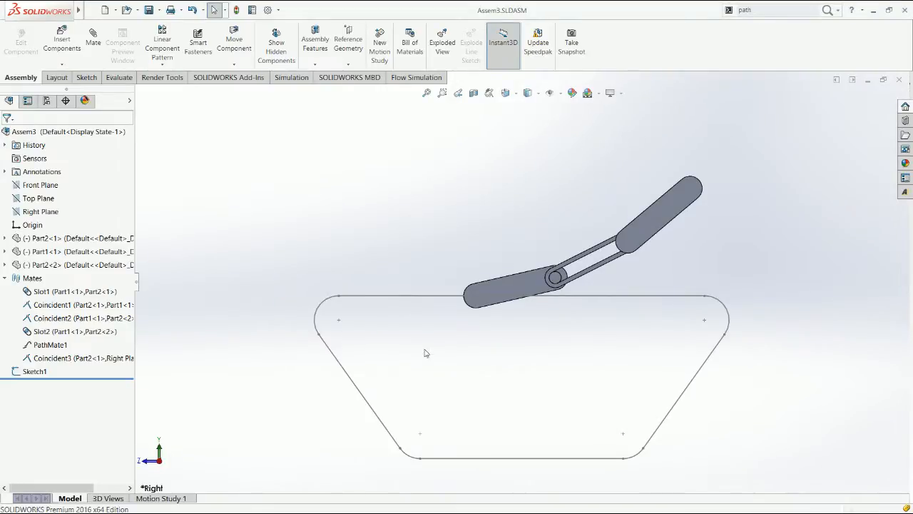
key(ctrl+w)
key(ctrl+w)
key(ctrl+w)
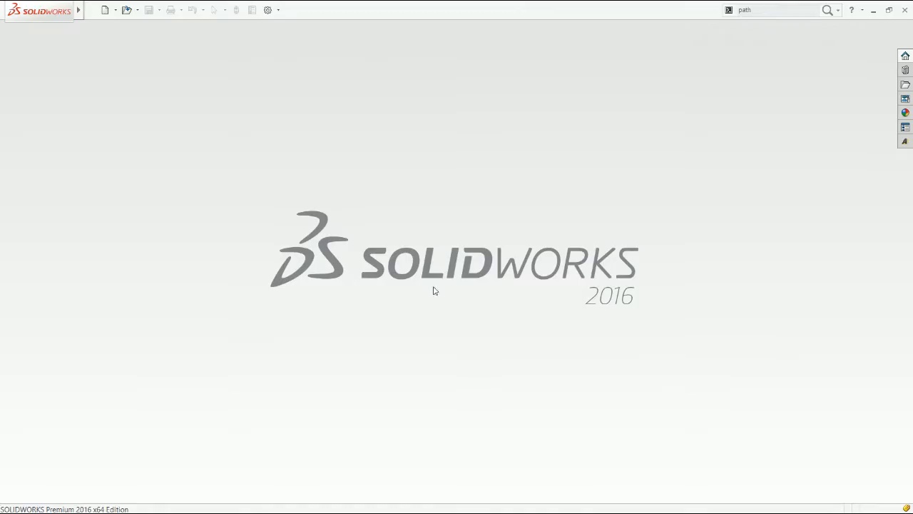
Step: Create a new part and sketch a 10 mm diameter circle centred on the origin of the Top Plane
key(ctrl+n)
key(Return)
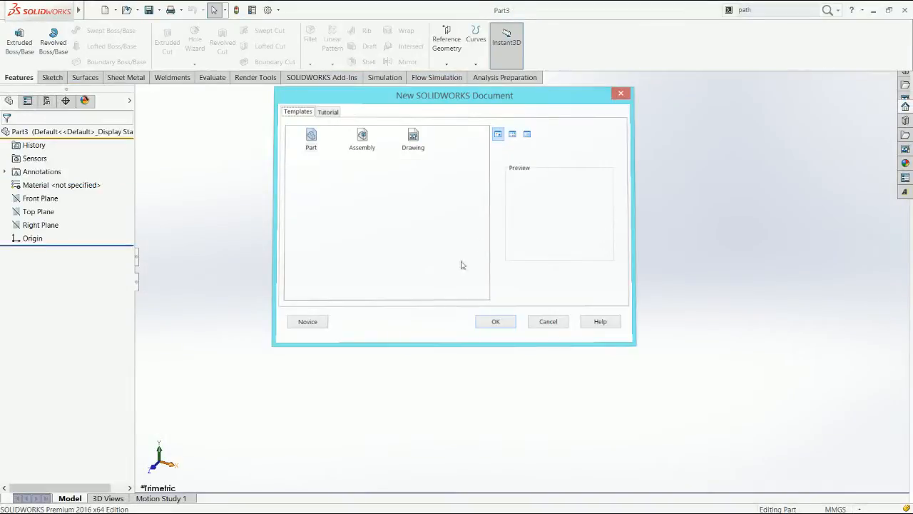
key(l)
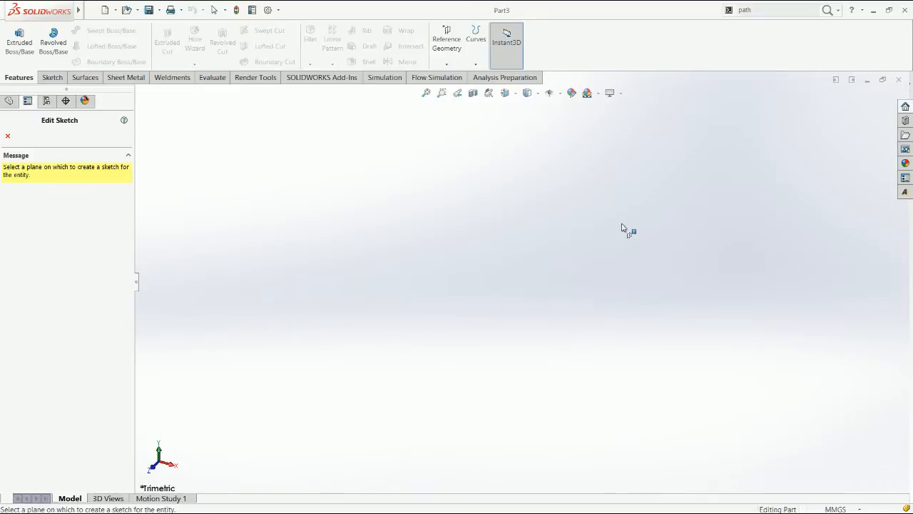
click(497, 347)
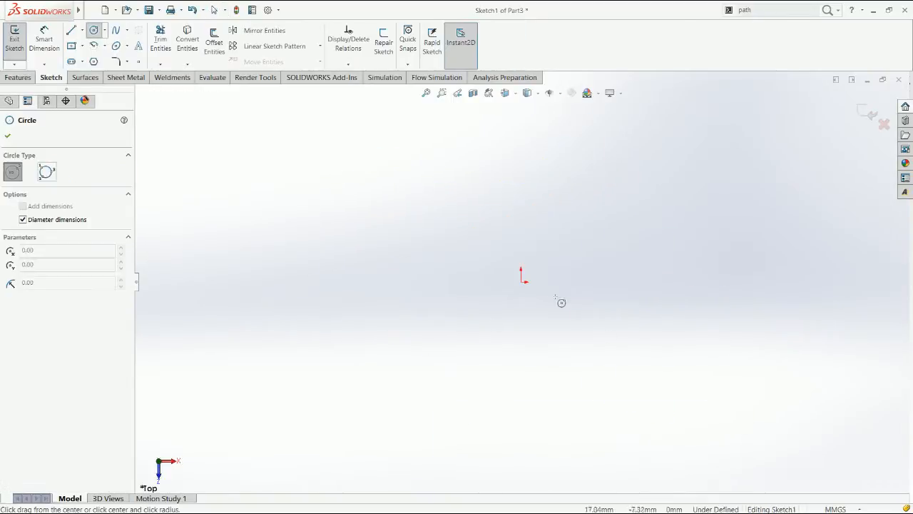
drag(525, 289, 549, 325)
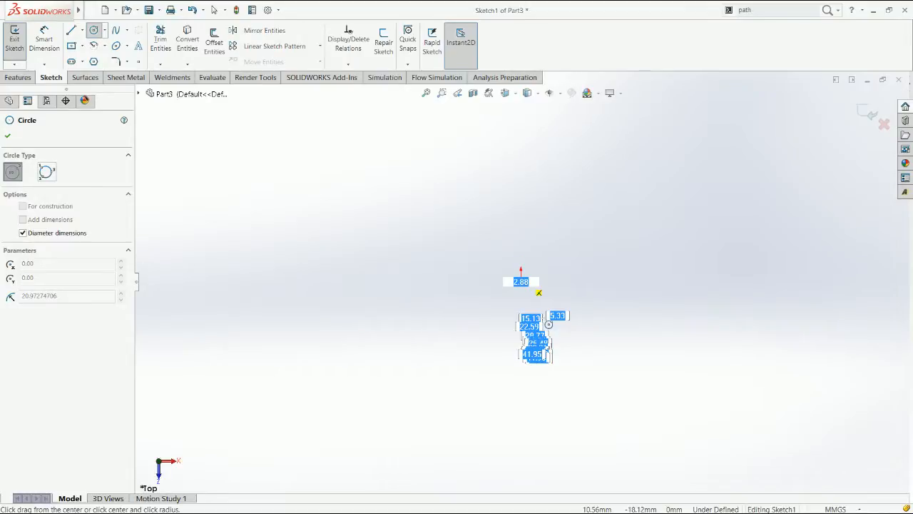
text(10)
key(Return)
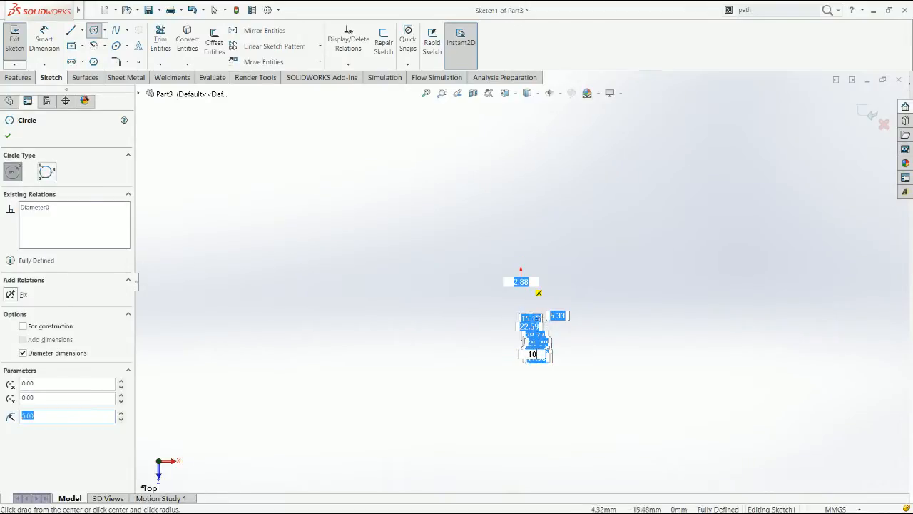
key(Escape)
Step: Sketch an outer profile around the circle: a tangent arc of about 19.7 mm radius leading into a straight tab with a flat end
scroll(545, 271, down, 3)
key(l)
click(522, 164)
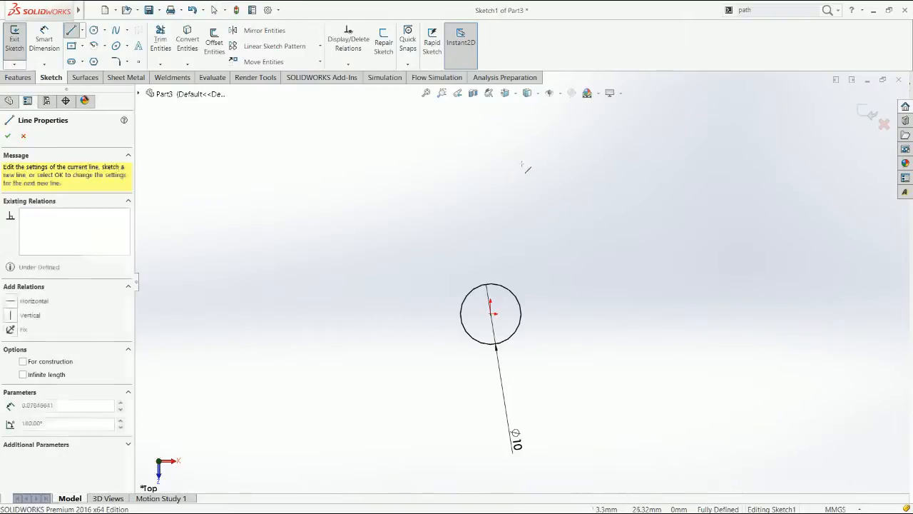
click(550, 346)
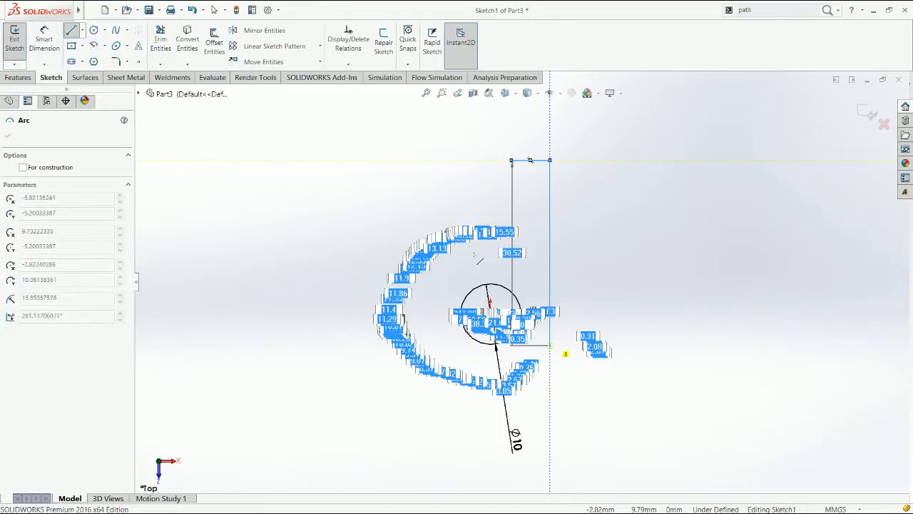
click(505, 251)
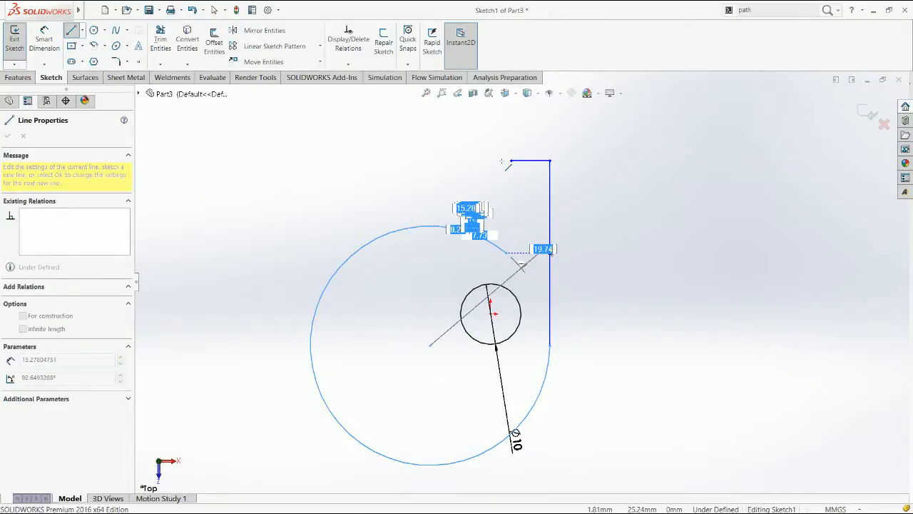
click(505, 160)
key(Escape)
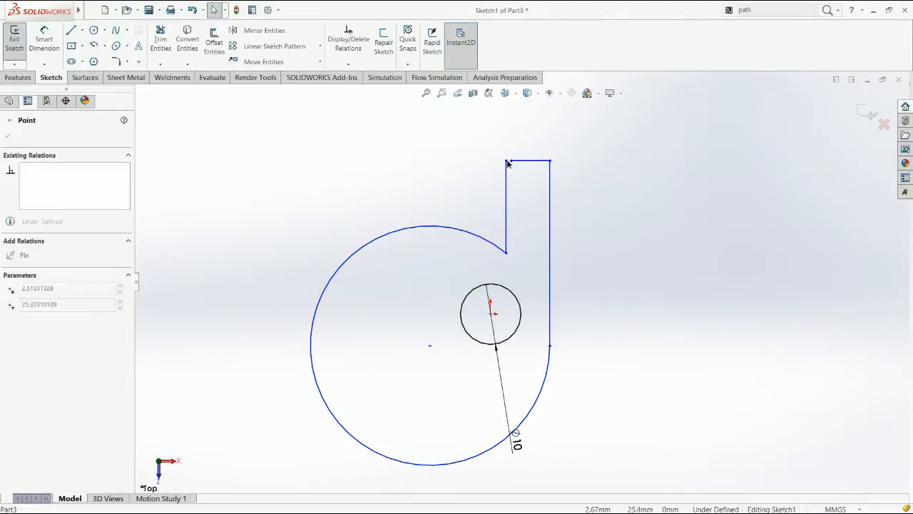
Step: Join the open corner at the tab's end and make the outer arc's centre coincide with the origin
click(517, 215)
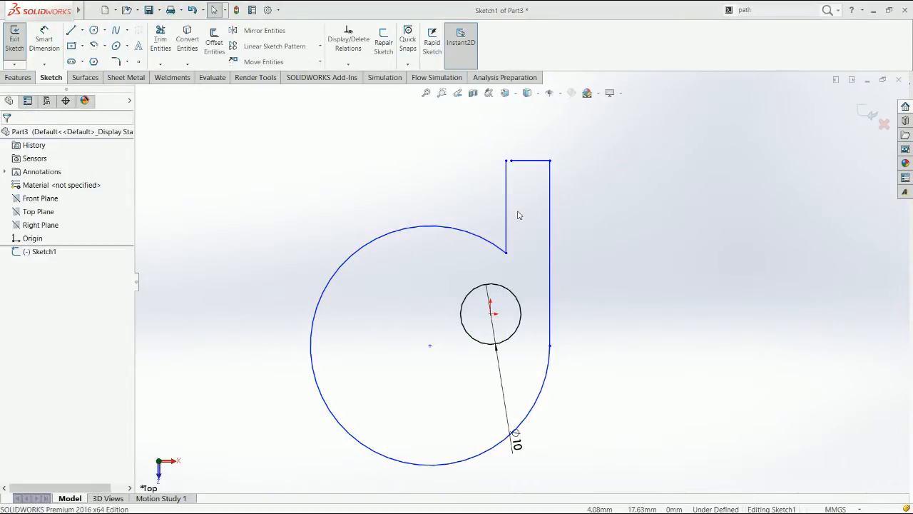
click(430, 346)
click(561, 366)
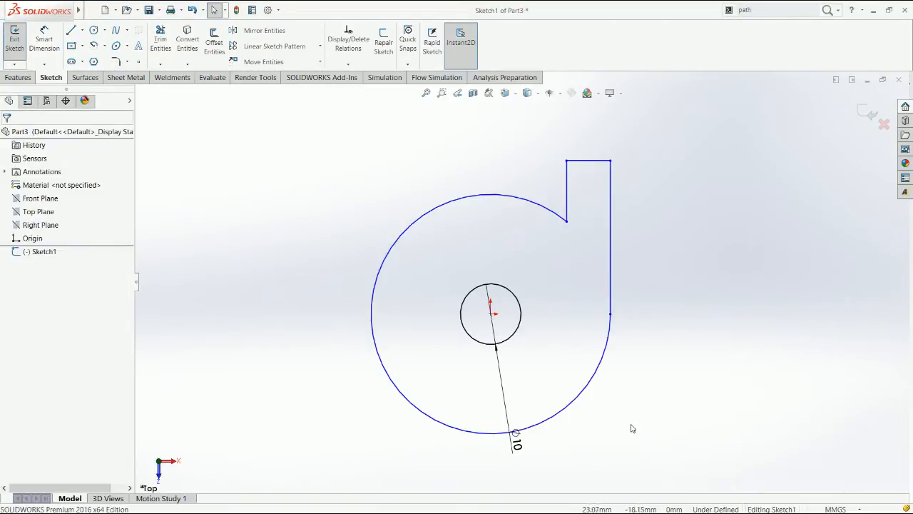
Step: Dimension the wall between the inner circle and the outer arc to 2 mm
key(d)
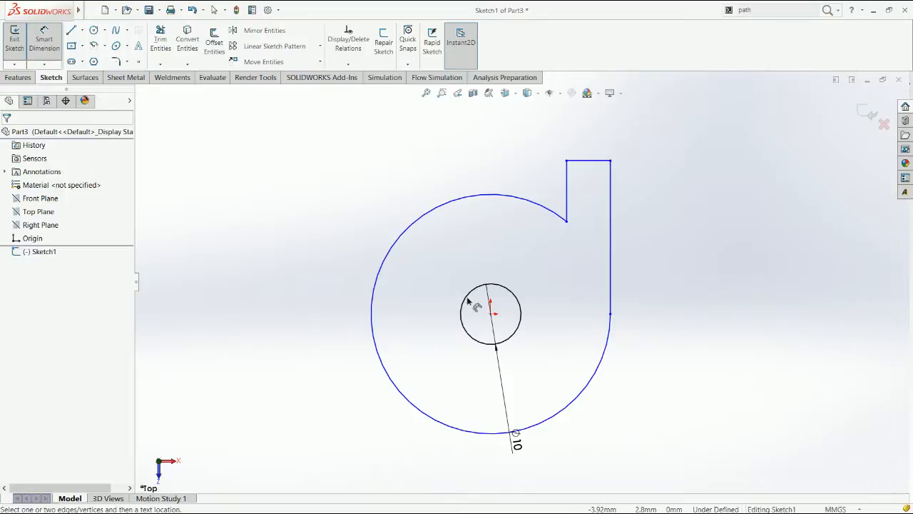
click(464, 302)
click(373, 310)
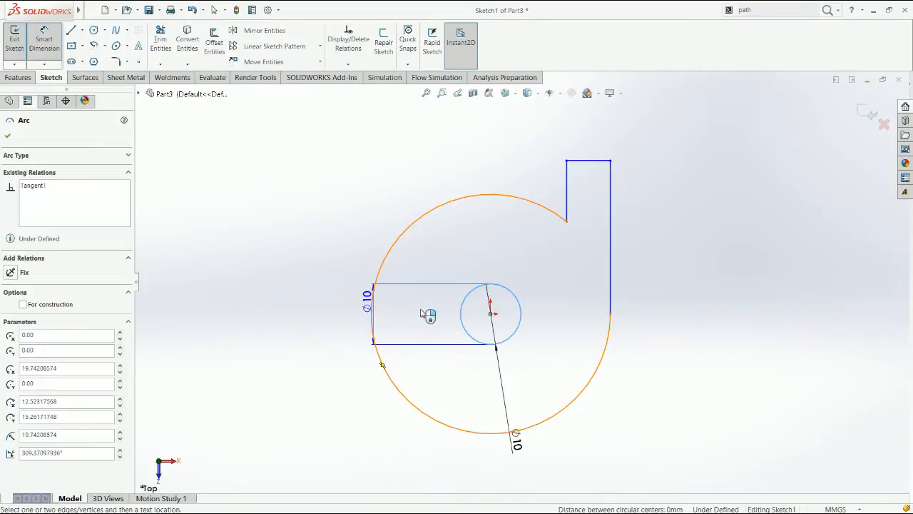
click(428, 315)
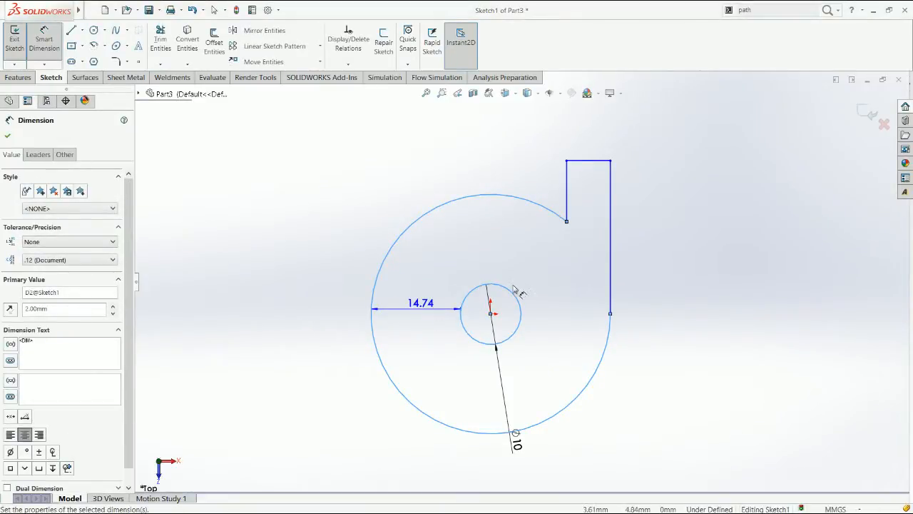
Step: Dimension the short end edge of the tab and set its width to 5 mm
click(533, 221)
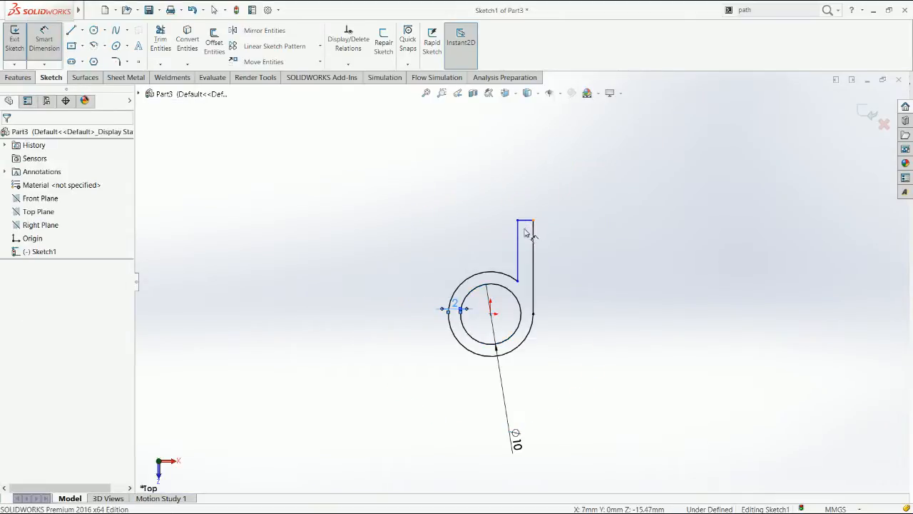
click(525, 221)
click(525, 208)
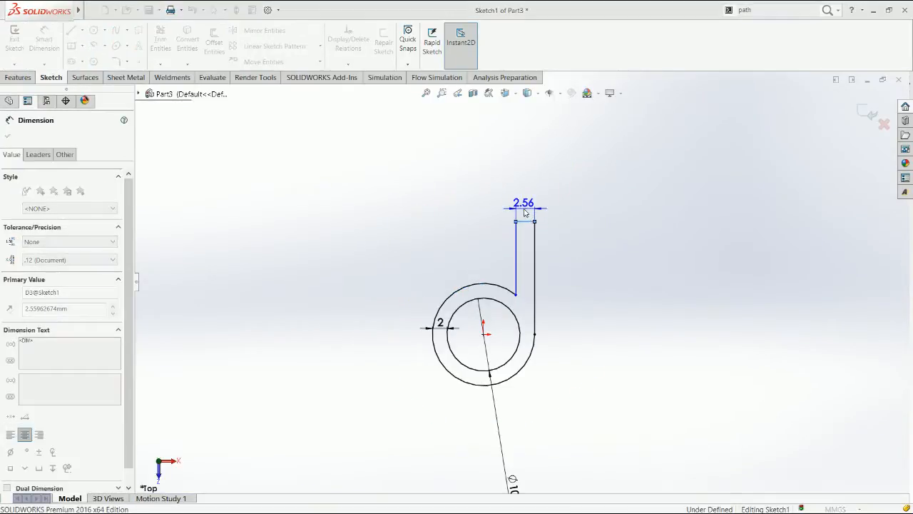
key(Return)
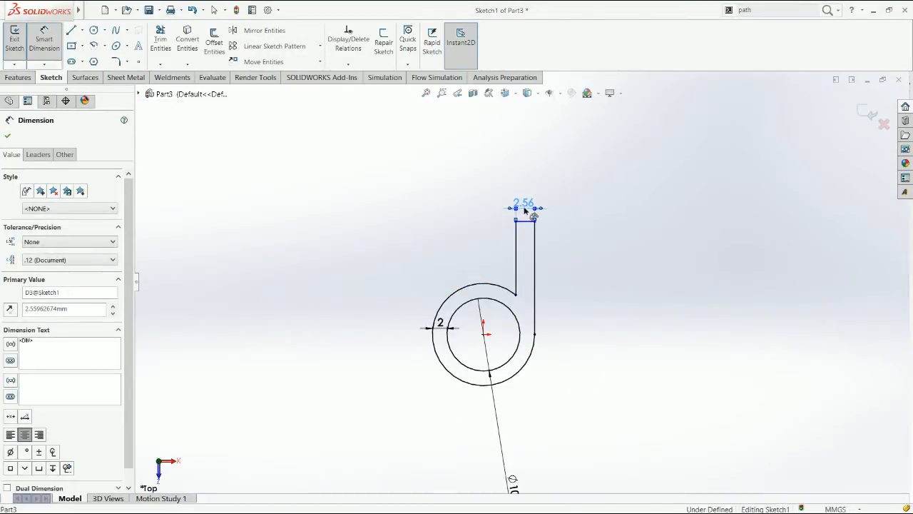
double_click(524, 208)
text(5.00mm)
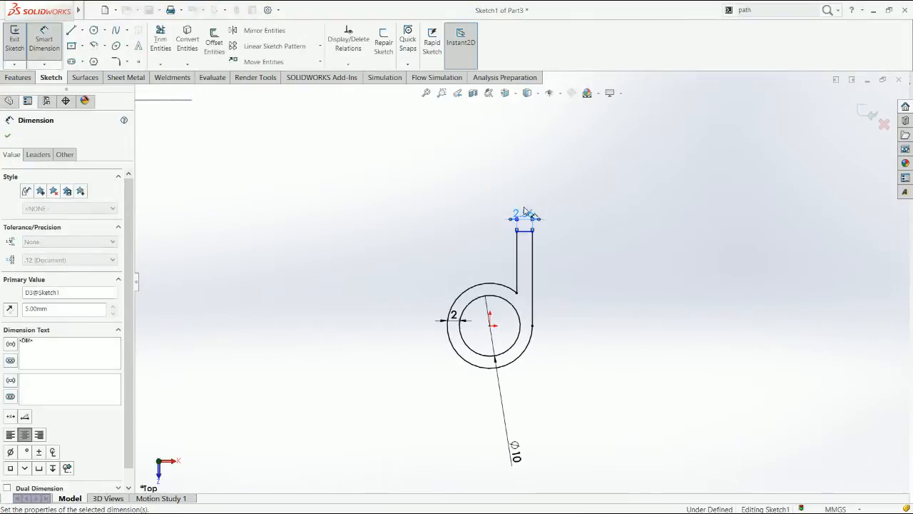
key(Return)
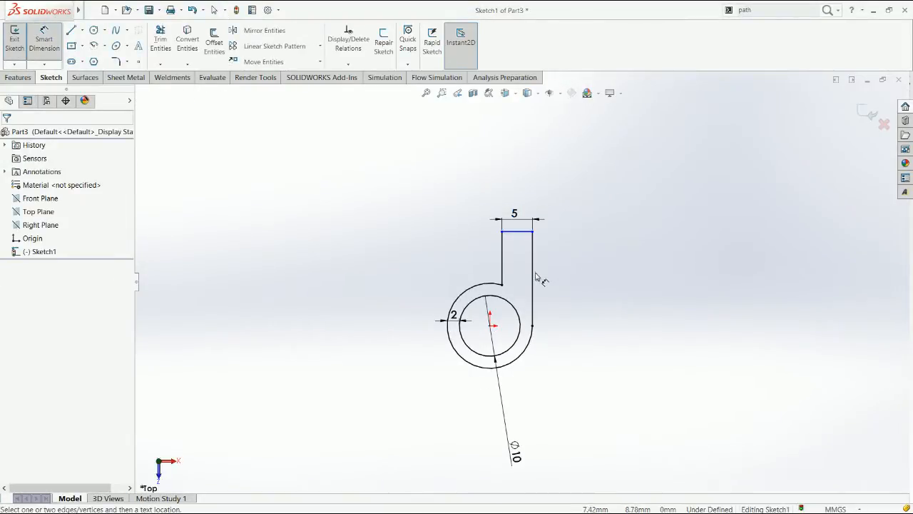
Step: Dimension the tab's long tangent edge and set its length to 13 mm
click(534, 279)
click(554, 273)
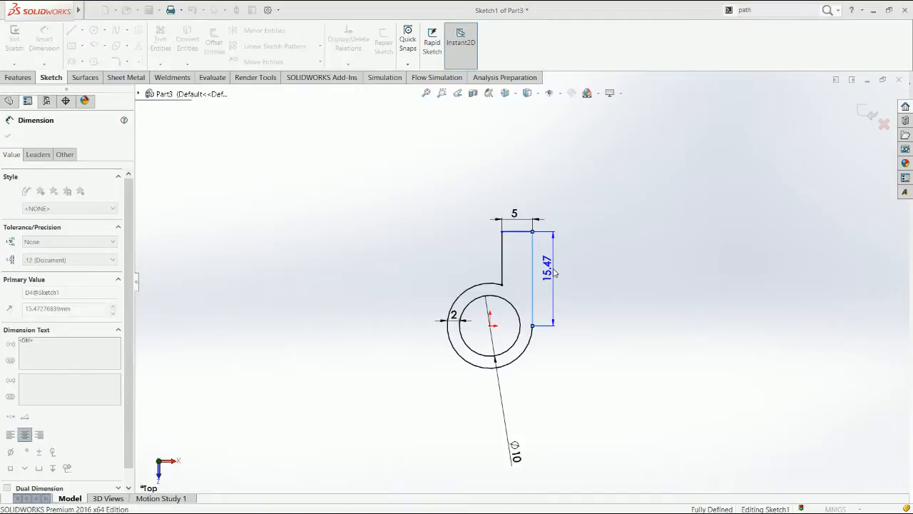
text(13.00mm)
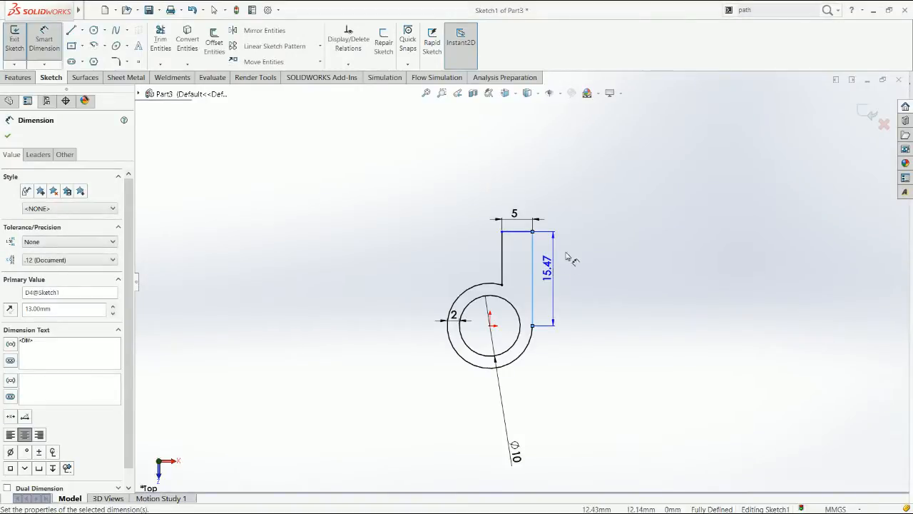
key(Return)
Step: Extrude the hinge profile 50 mm as a boss using the Mid Plane end condition
click(12, 77)
click(19, 41)
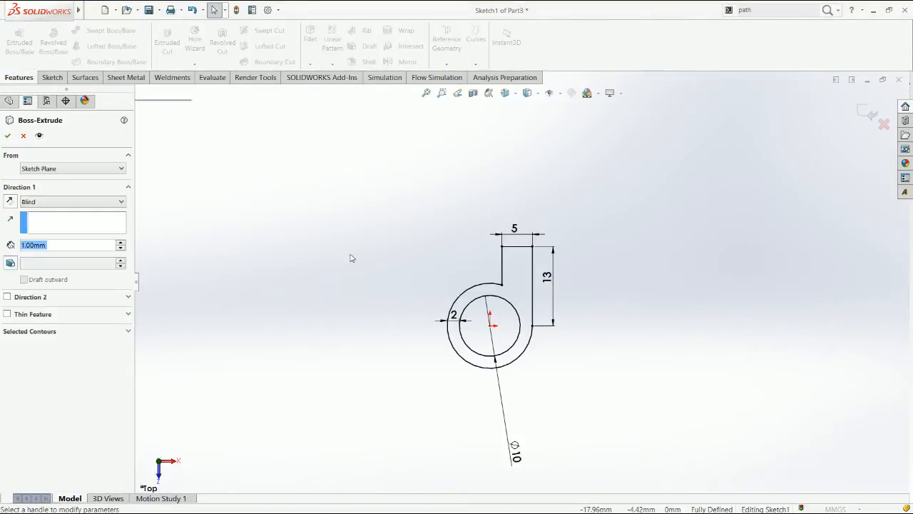
drag(530, 225, 544, 96)
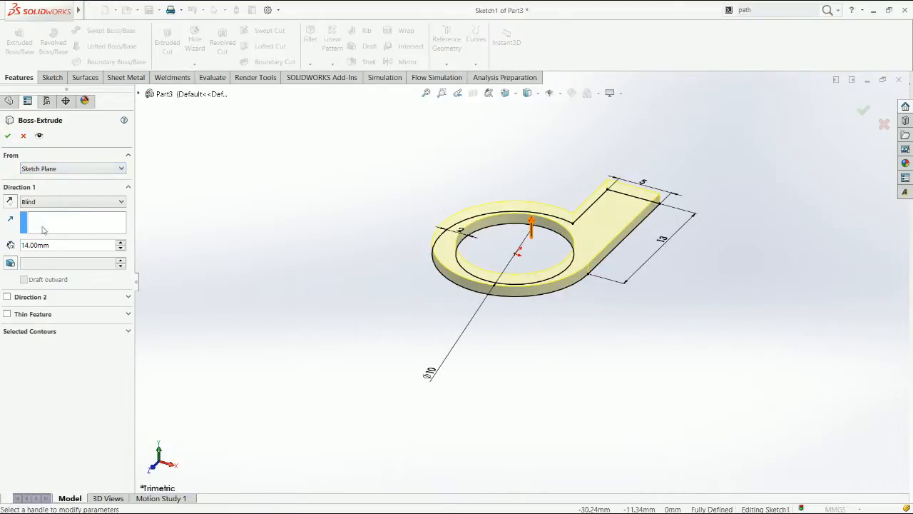
click(47, 258)
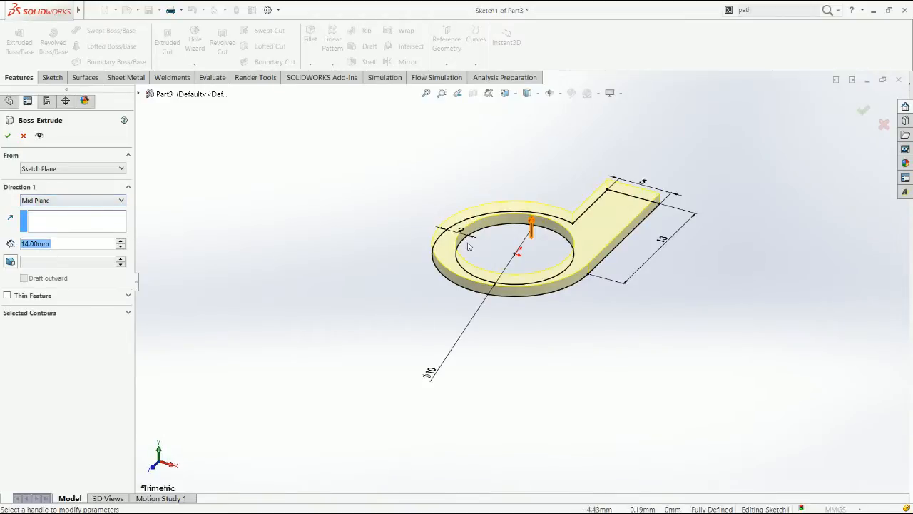
text(50)
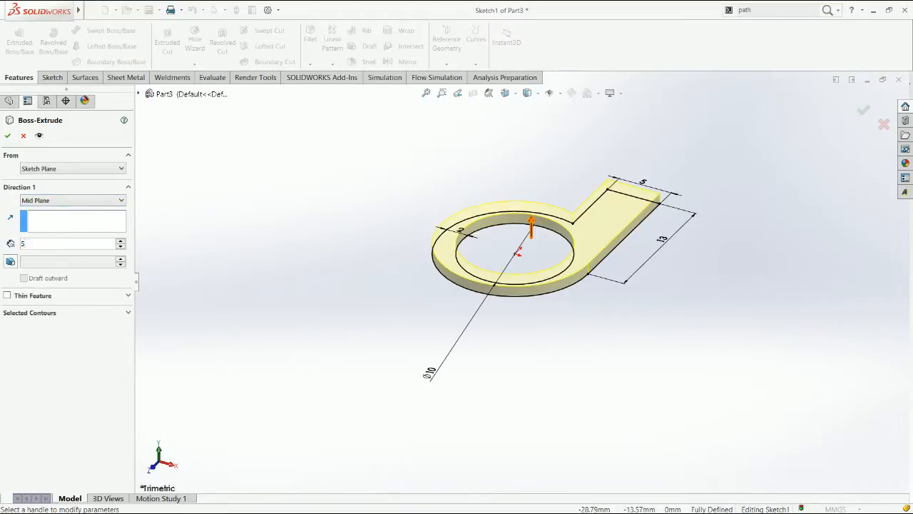
key(Return)
click(10, 136)
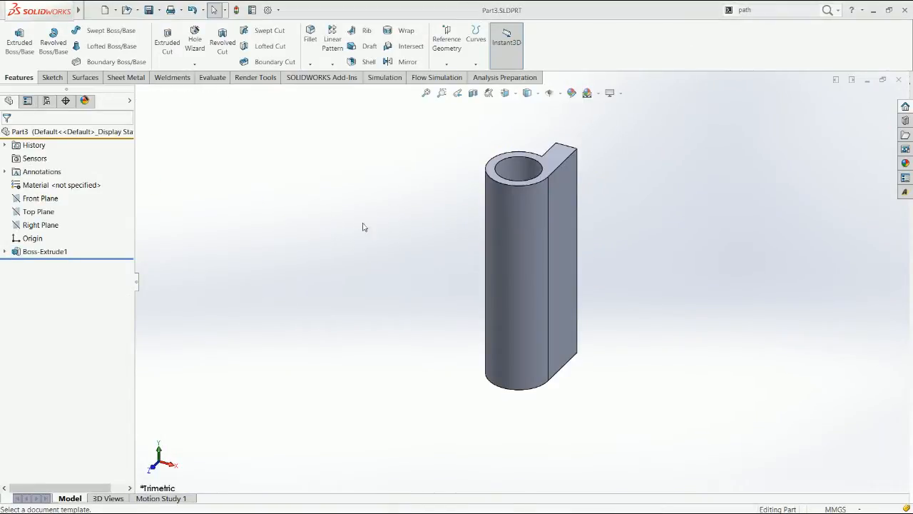
Step: Create a new assembly with Part3 placed at the origin and a second copy of the part beside it
double_click(357, 136)
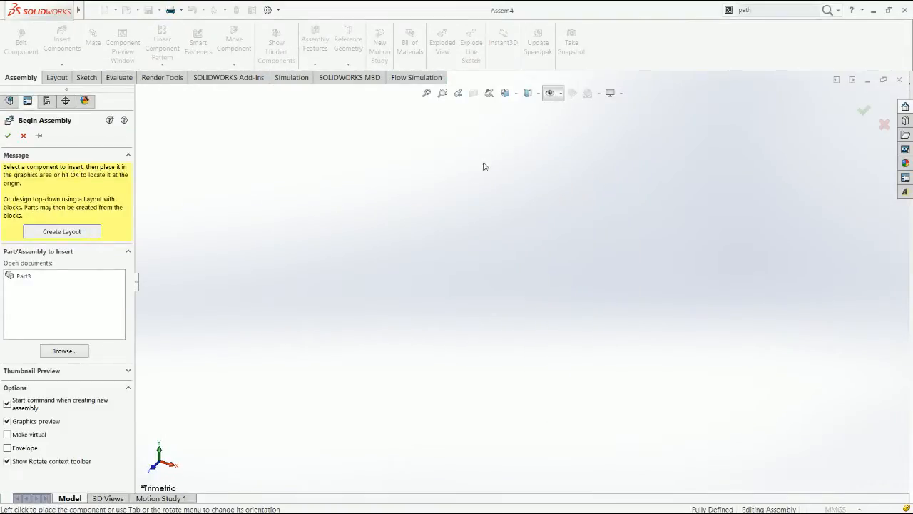
click(19, 280)
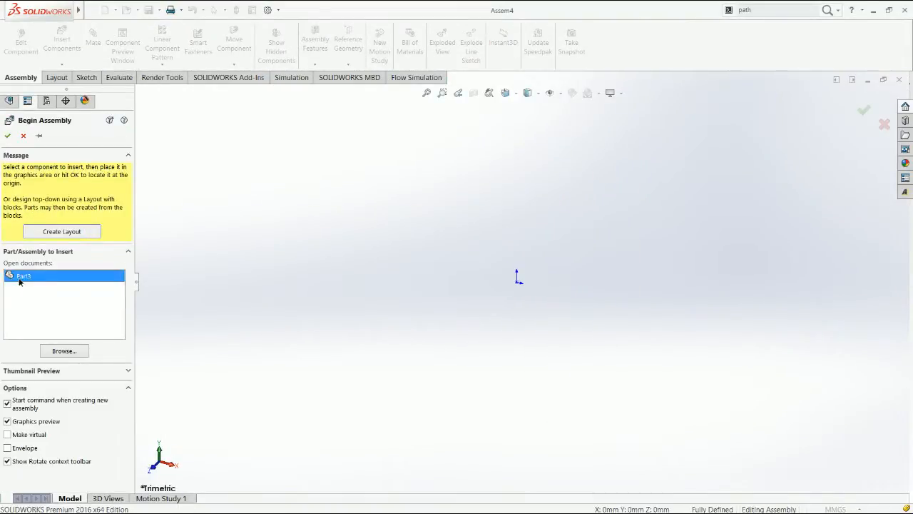
click(523, 282)
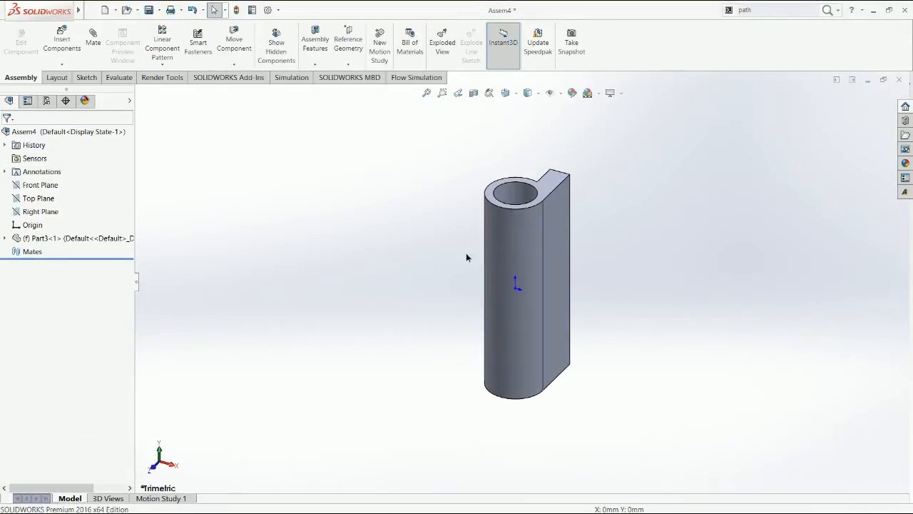
ctrl+drag(515, 303, 618, 272)
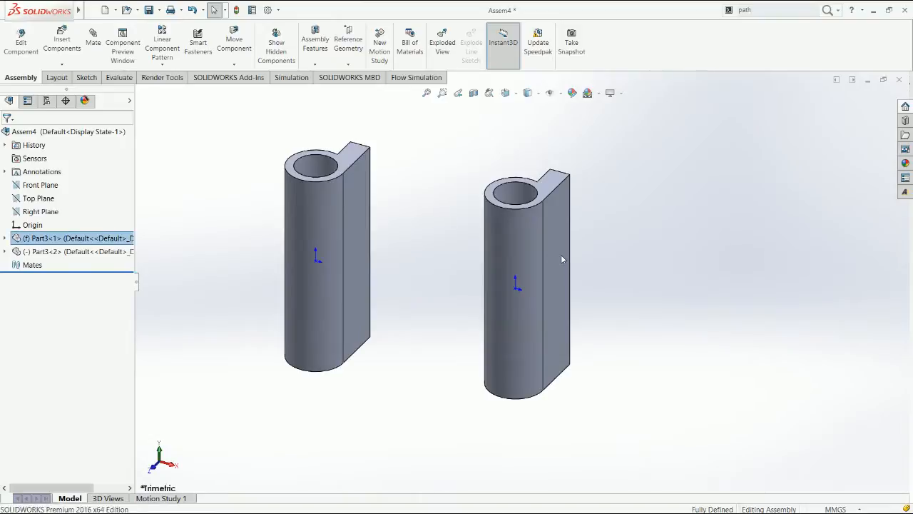
Step: Set the hinge leaf's length dimension to 25 mm from within the assembly
double_click(567, 285)
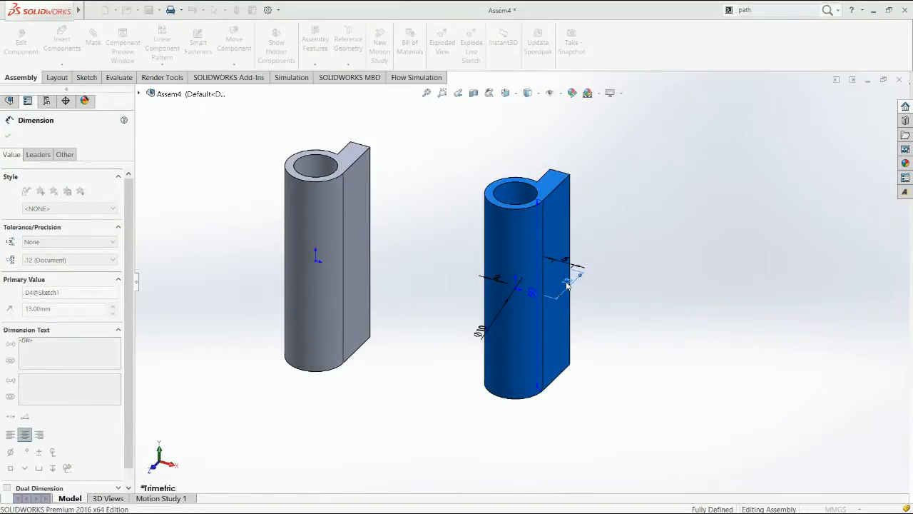
key(Escape)
click(475, 155)
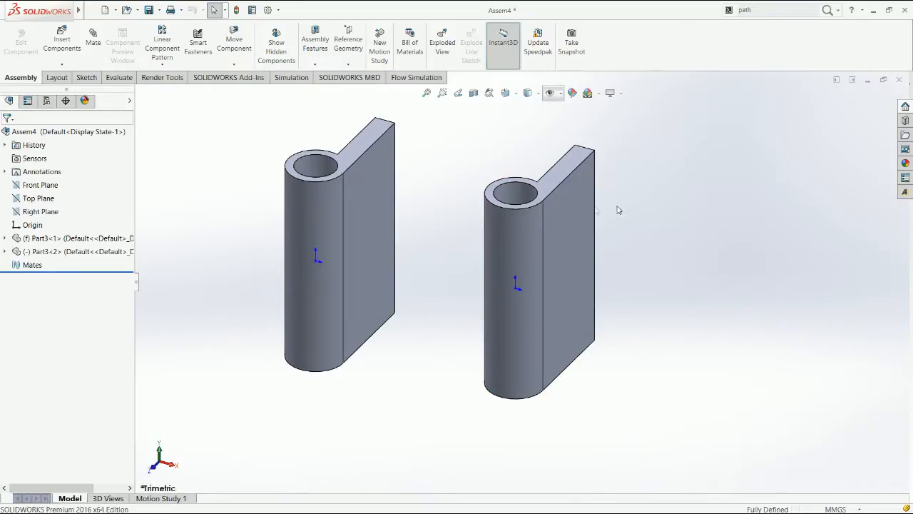
Step: Set the hinge leaf's length dimension to 35 mm and update both instances in the assembly
double_click(592, 212)
double_click(583, 267)
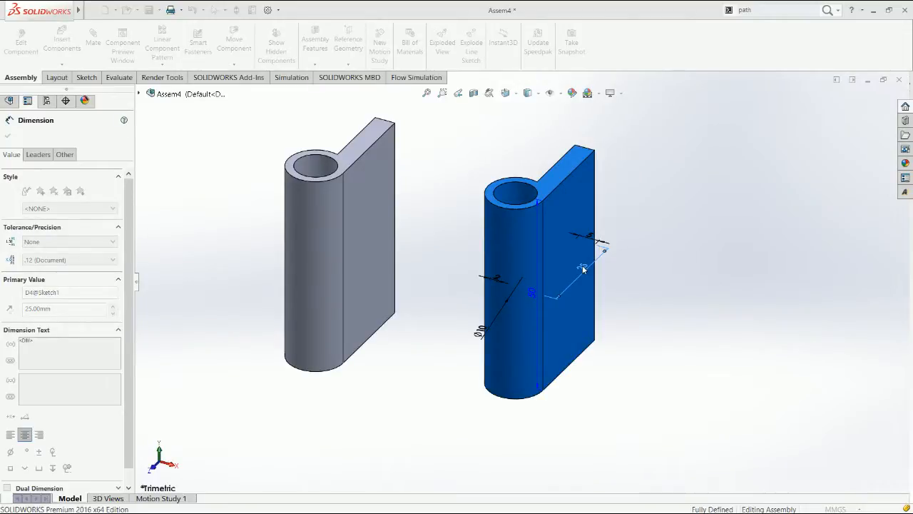
text(35)
key(Return)
click(682, 305)
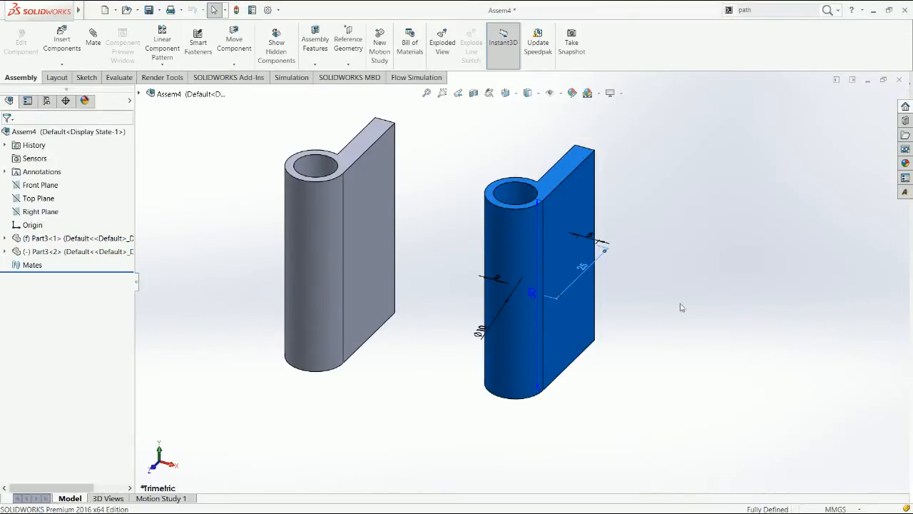
click(388, 254)
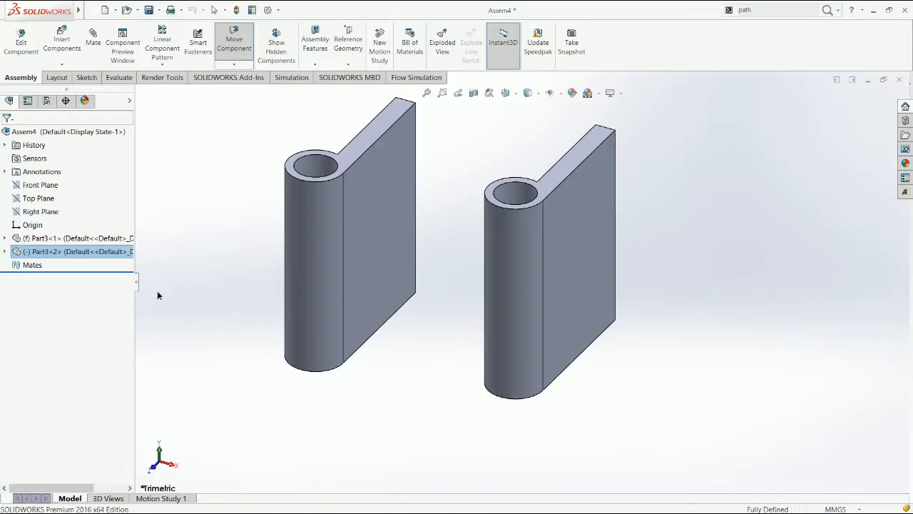
Step: Turn the second leaf to face the fixed one and start a hinge mate with both barrel bores as concentric selections
right_drag(331, 285, 332, 275)
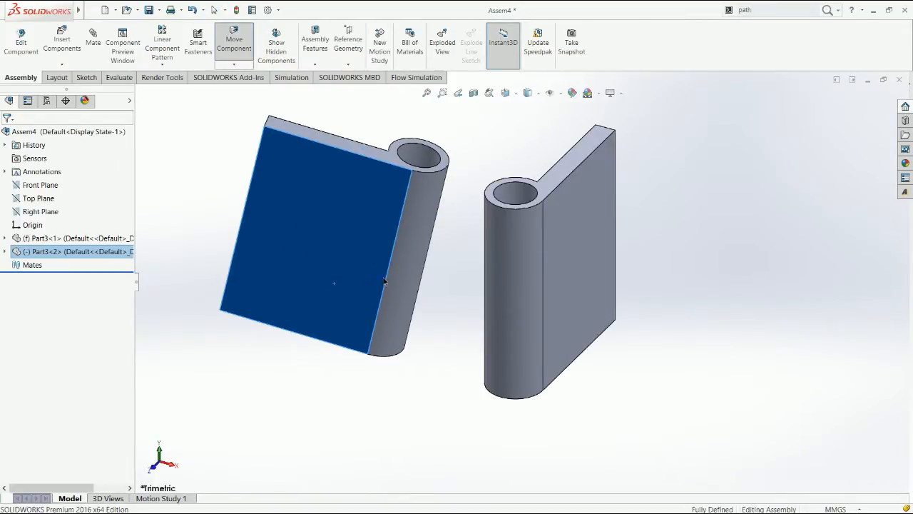
click(232, 131)
click(100, 47)
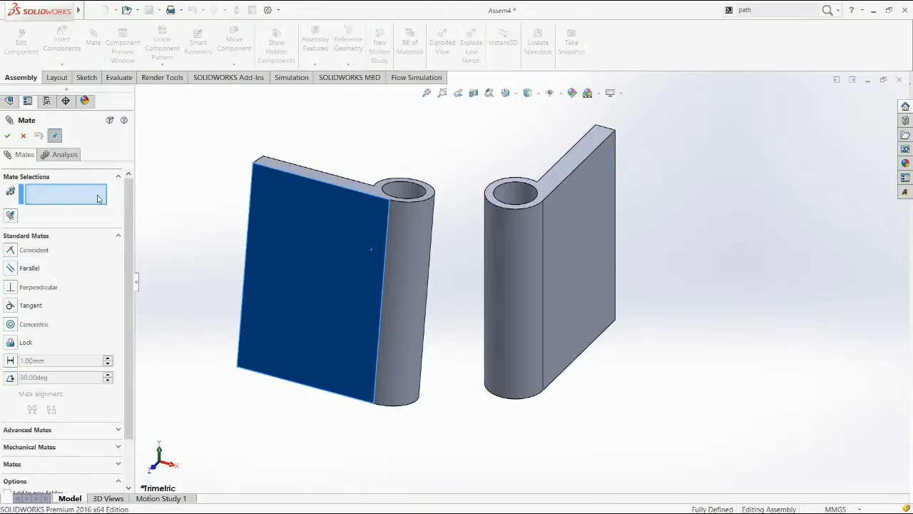
scroll(99, 289, down, 2)
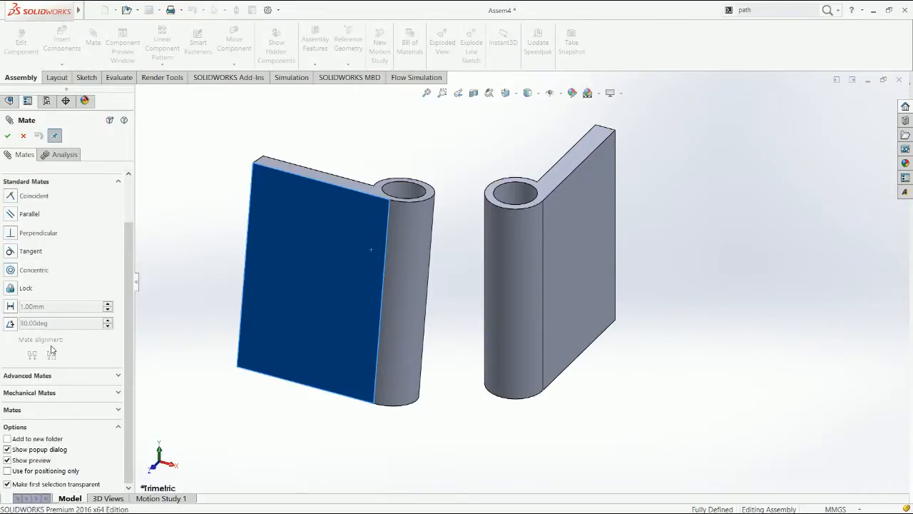
click(41, 392)
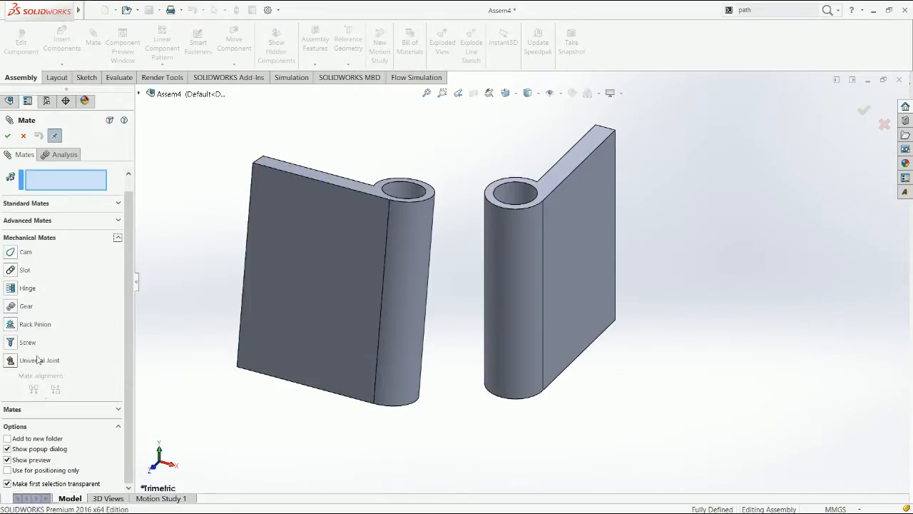
click(11, 288)
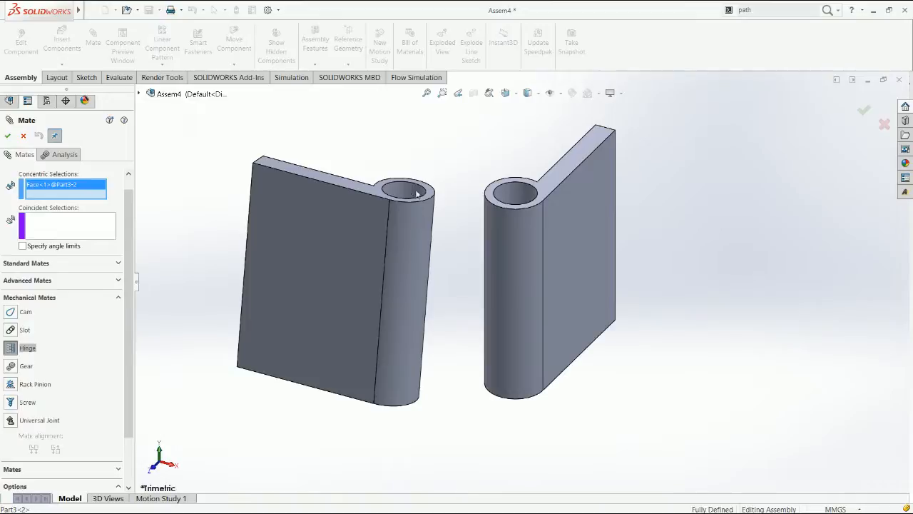
click(516, 198)
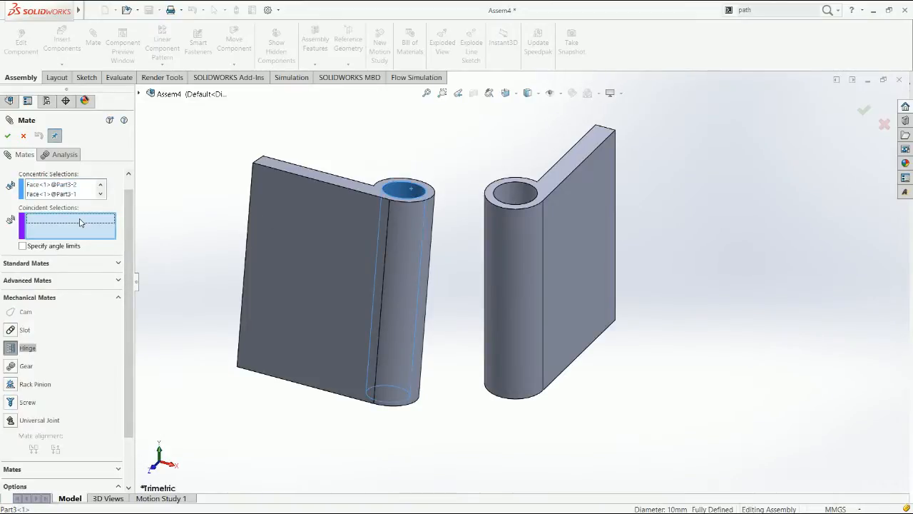
Step: Pick the upper end faces of both leaves as the coincident selections and create the hinge mate
middle_drag(657, 204, 656, 203)
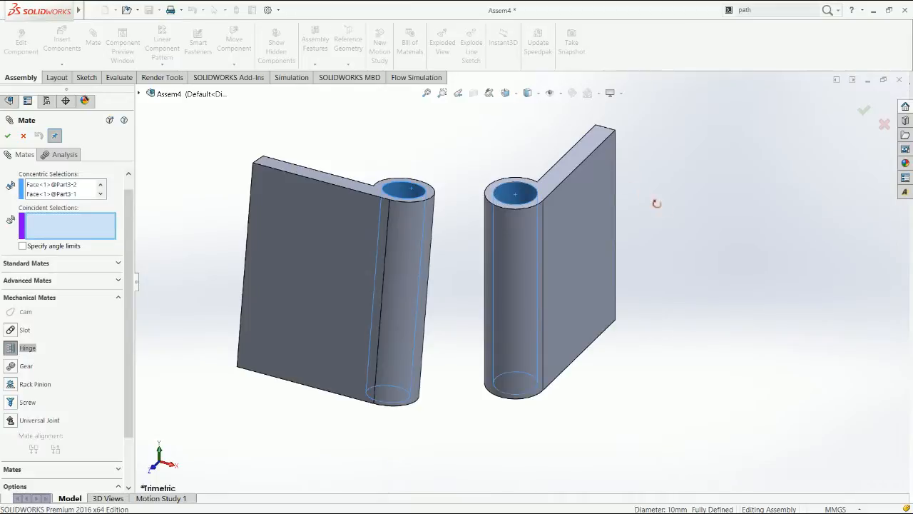
middle_drag(495, 183, 509, 236)
click(479, 179)
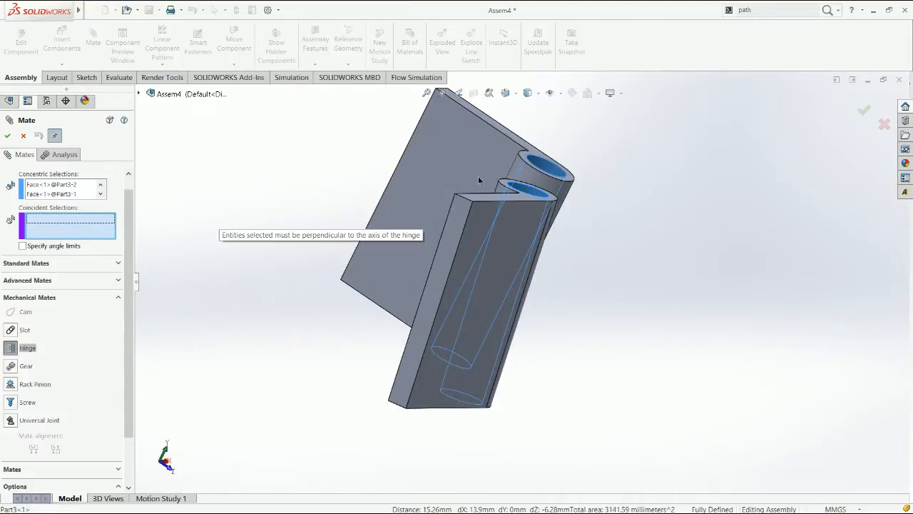
click(491, 224)
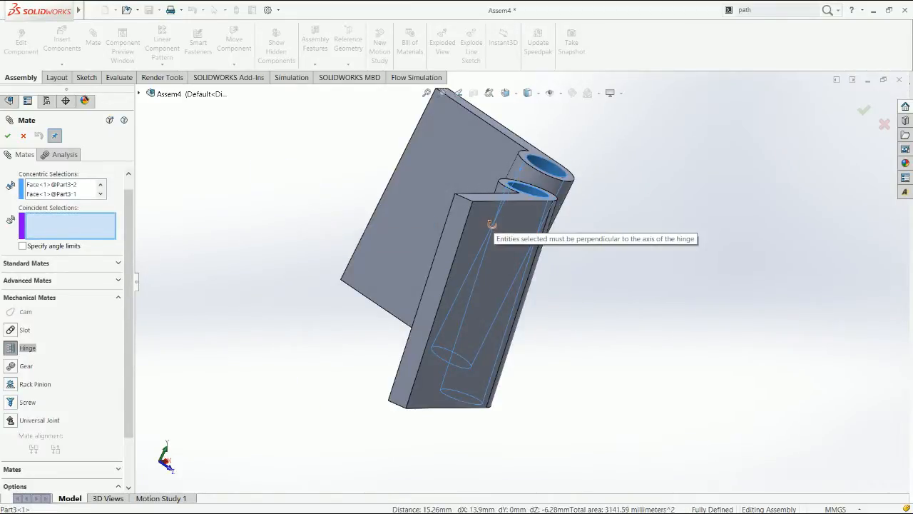
middle_drag(577, 212, 592, 202)
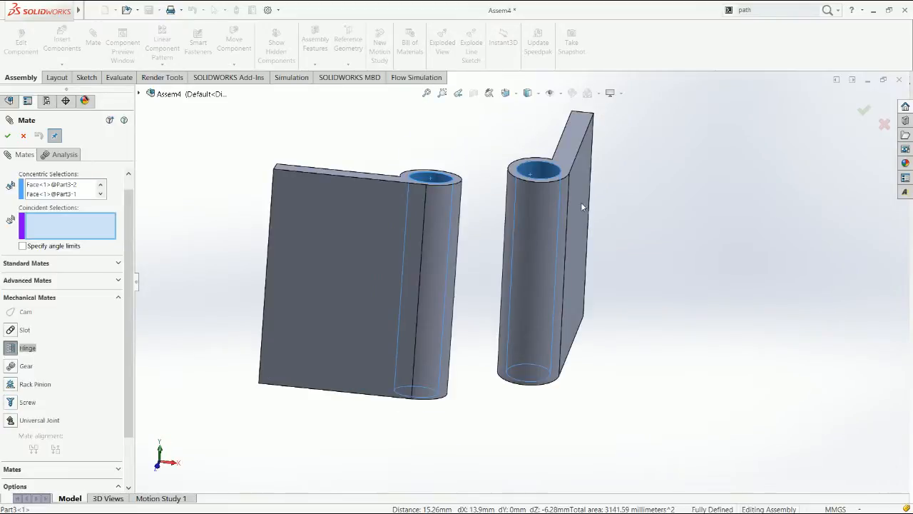
click(582, 206)
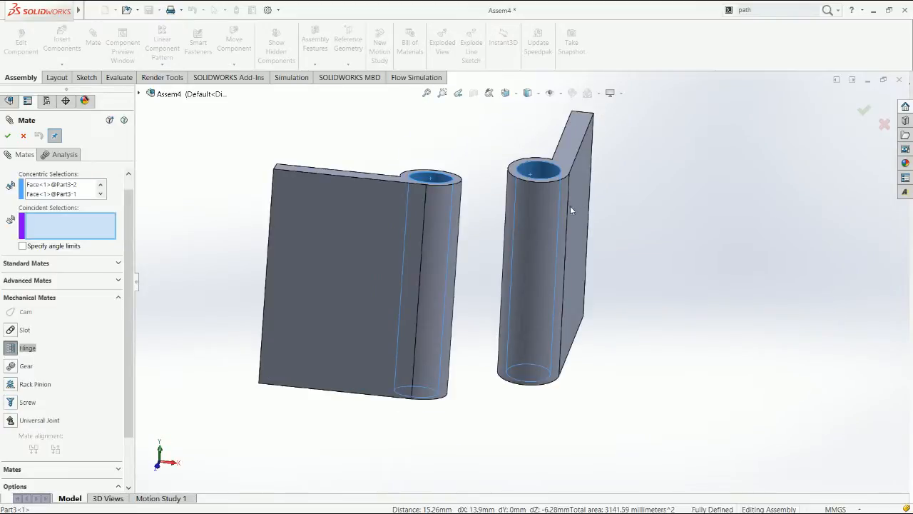
click(562, 159)
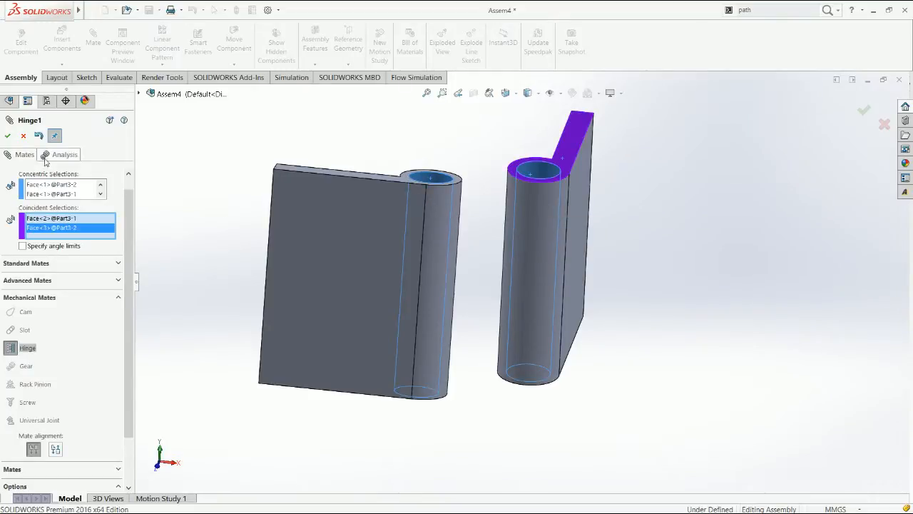
click(7, 136)
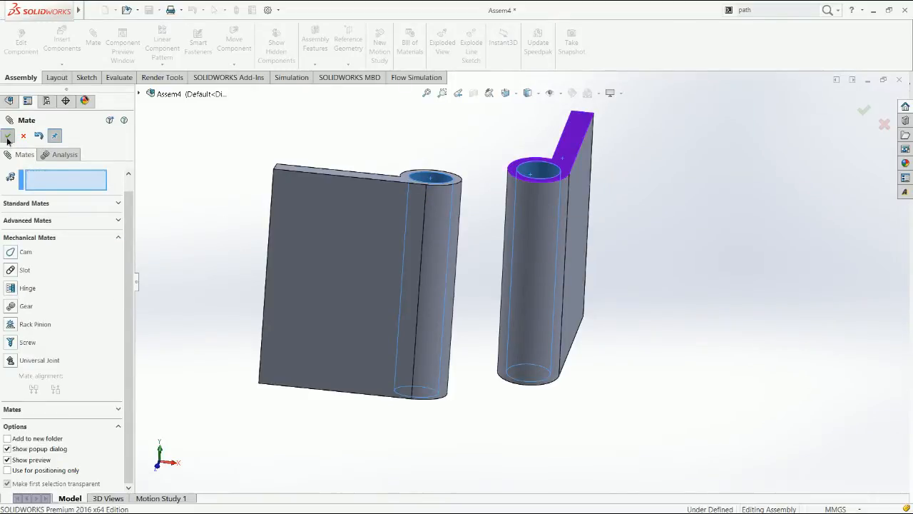
click(7, 136)
Step: Swing the movable leaf around the barrel axis to check the hinge motion
drag(580, 167, 670, 263)
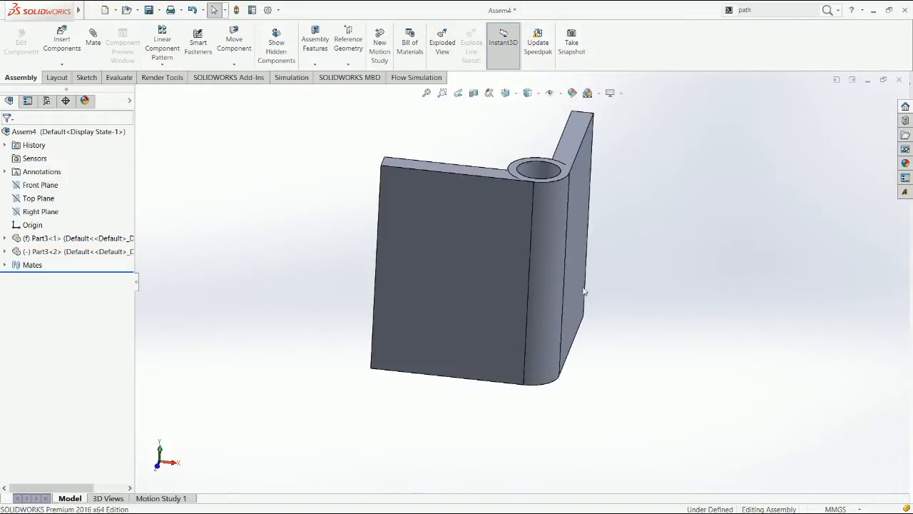
drag(585, 291, 536, 309)
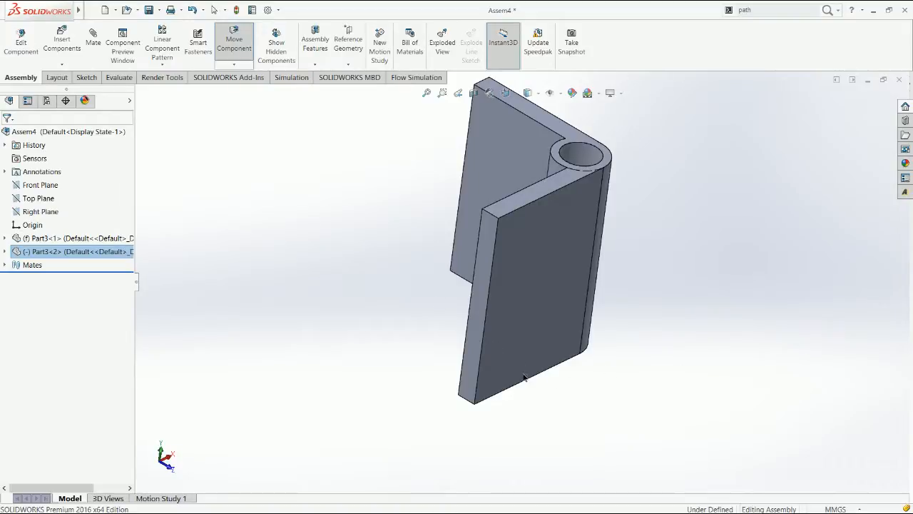
drag(528, 388, 542, 394)
click(13, 265)
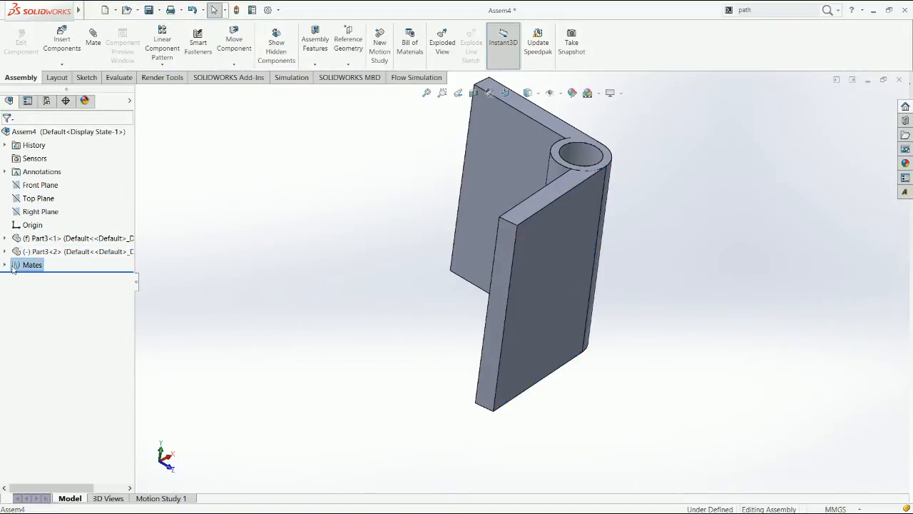
click(7, 265)
double_click(65, 278)
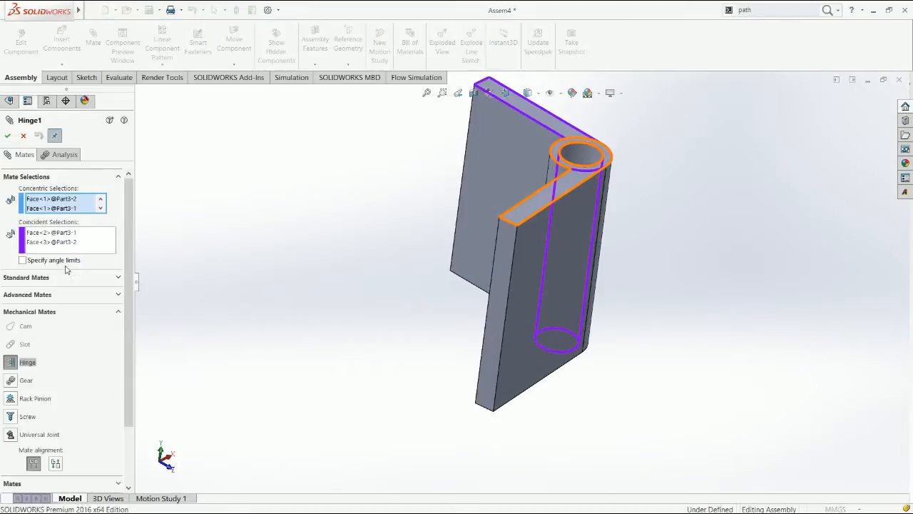
drag(130, 362, 129, 430)
key(Escape)
Step: Start an advanced limit angle mate between the flat plate faces of the two hinge leaves
click(93, 40)
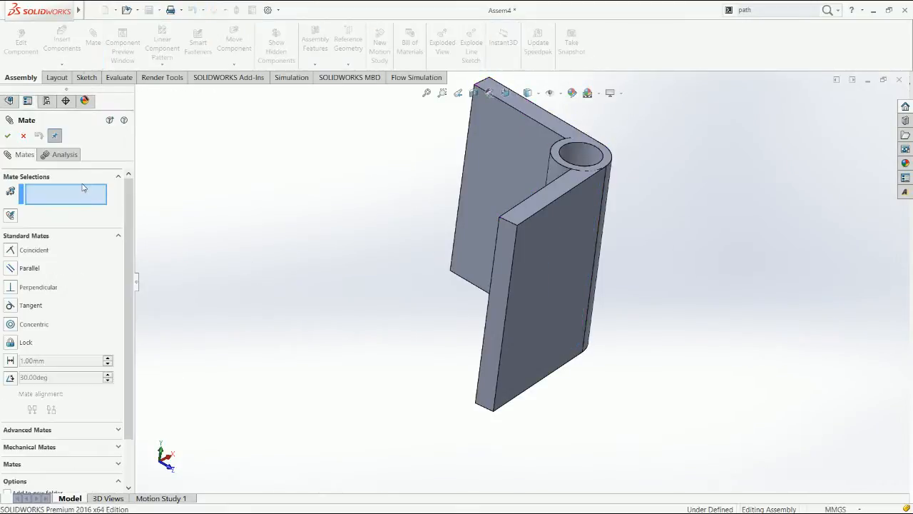
click(46, 431)
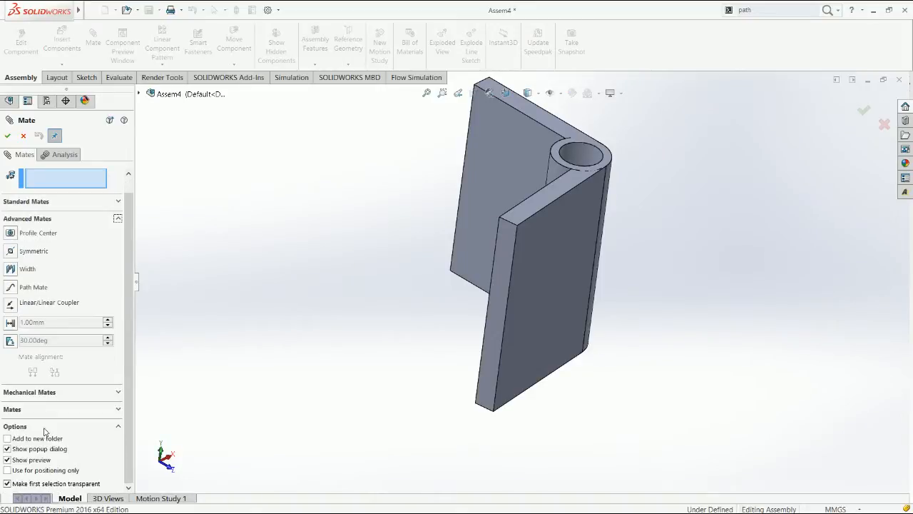
click(12, 341)
click(493, 175)
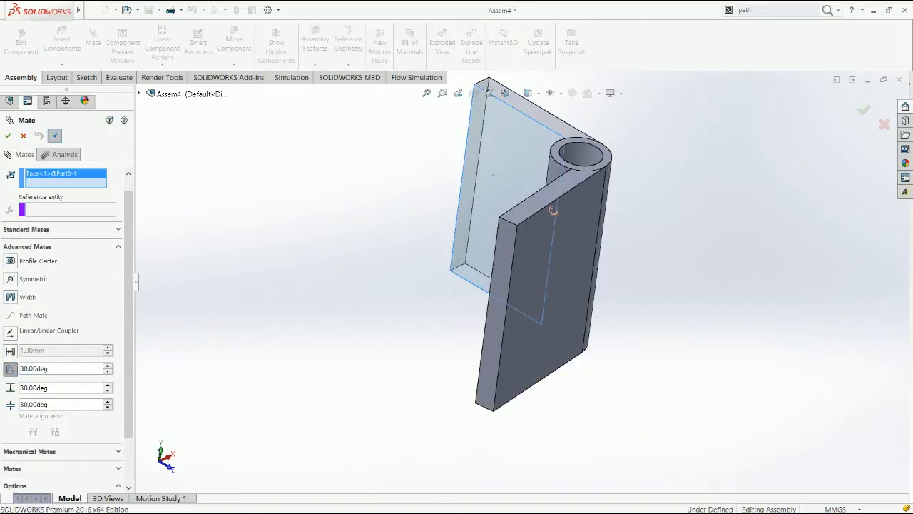
click(549, 275)
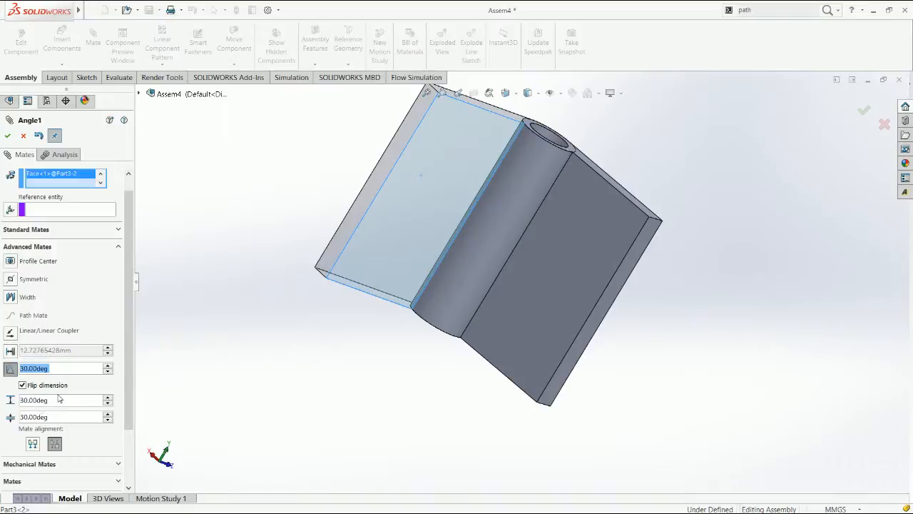
Step: Set the limit angle mate's minimum to 0 degrees and maximum to 180 degrees, and create it
click(58, 400)
double_click(43, 415)
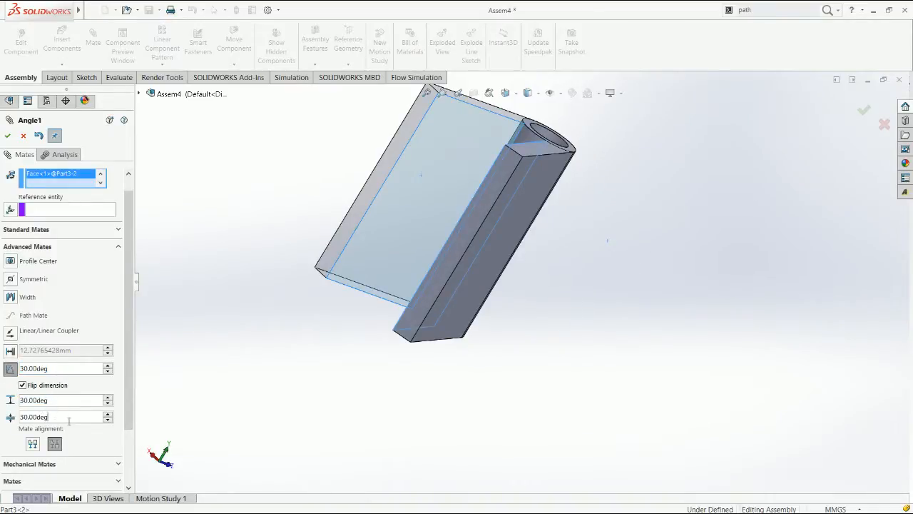
text(0)
key(Return)
text(1)
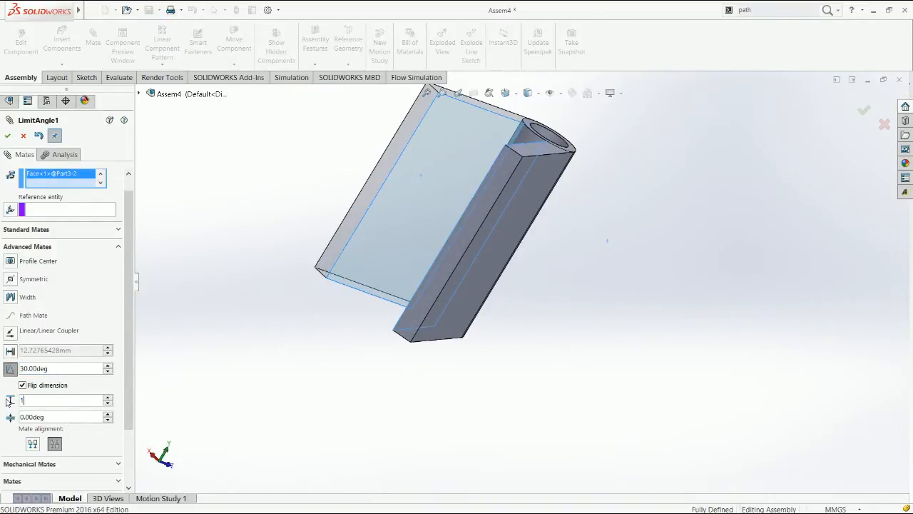
text(80)
click(9, 136)
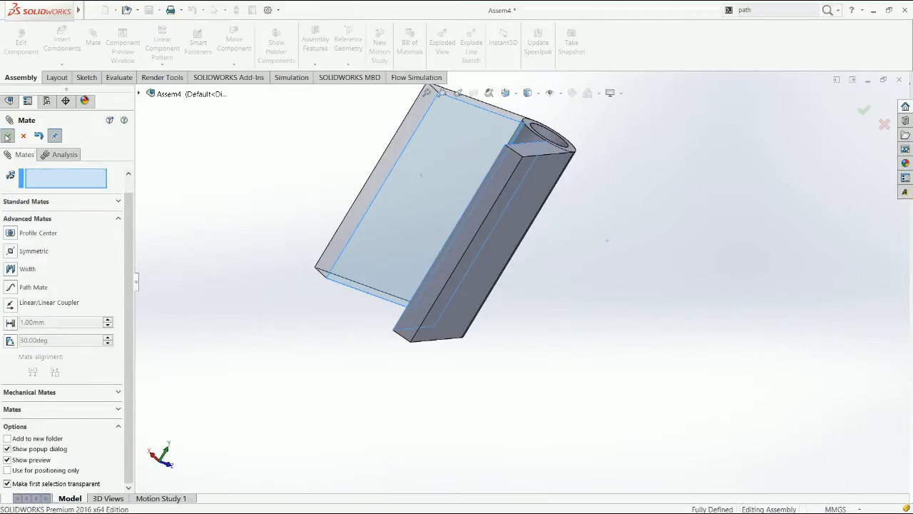
click(7, 136)
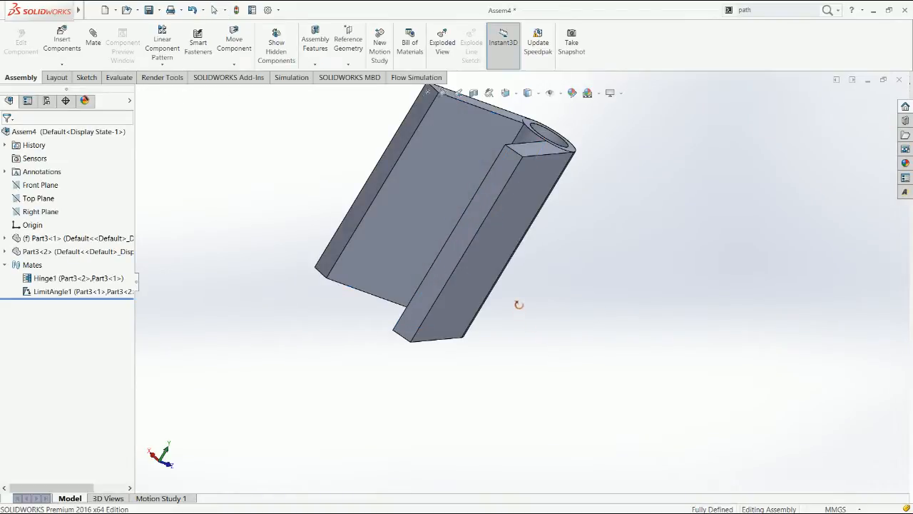
Step: Swing the movable leaf through its range to test the angle limits
middle_drag(495, 283, 517, 290)
drag(517, 291, 517, 290)
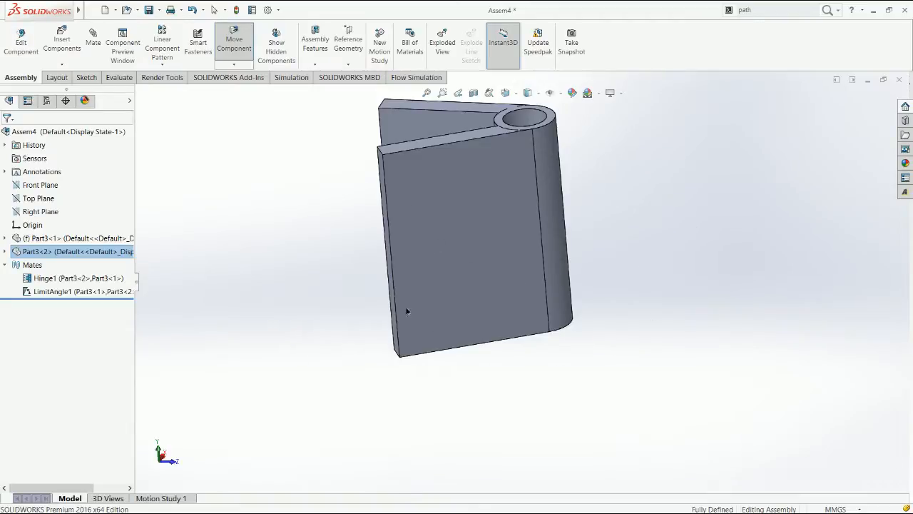
drag(652, 298, 661, 293)
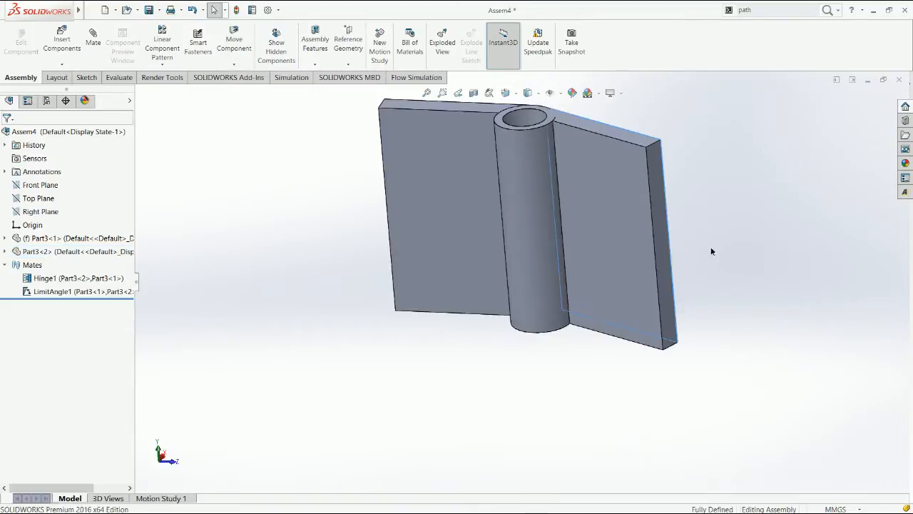
Step: Open the fixed hinge leaf part from the assembly in its own window
click(617, 263)
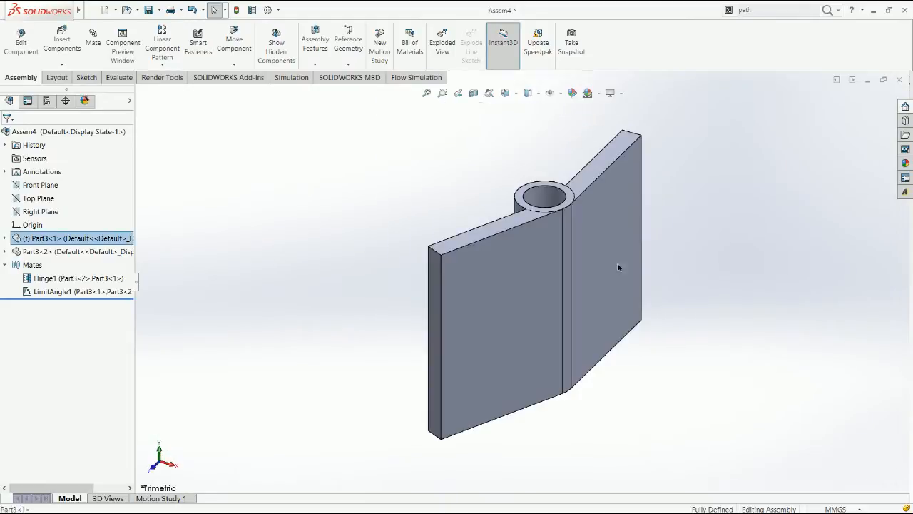
click(645, 210)
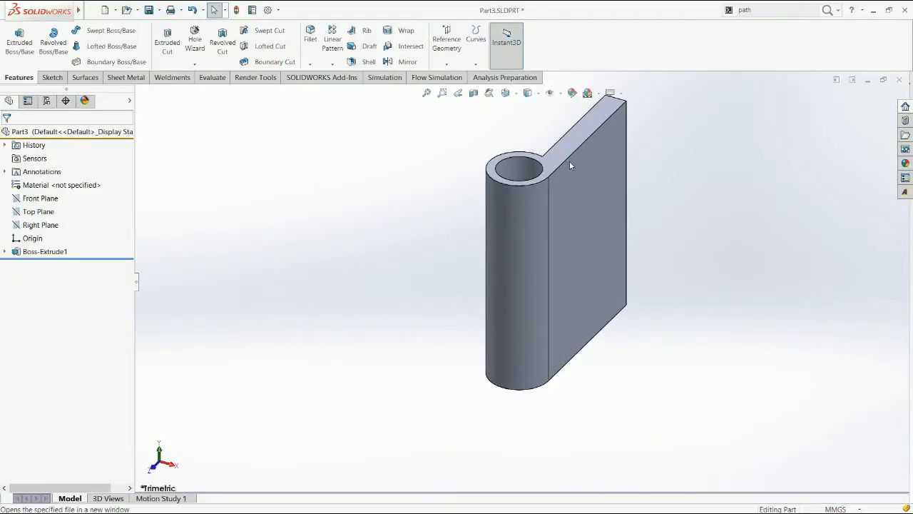
scroll(400, 169, up, 1)
key(f)
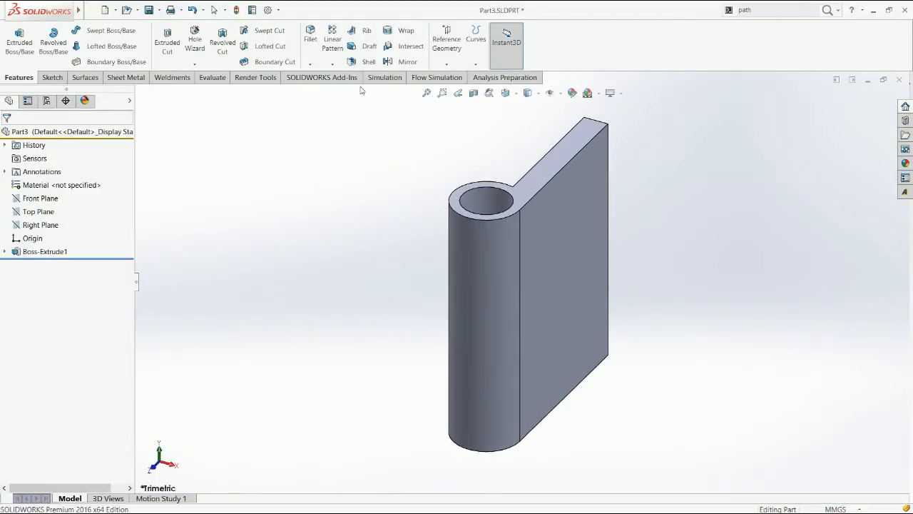
Step: Fillet the two short corner edges at the free end of the leaf plate with a 5 mm radius
click(310, 34)
click(598, 122)
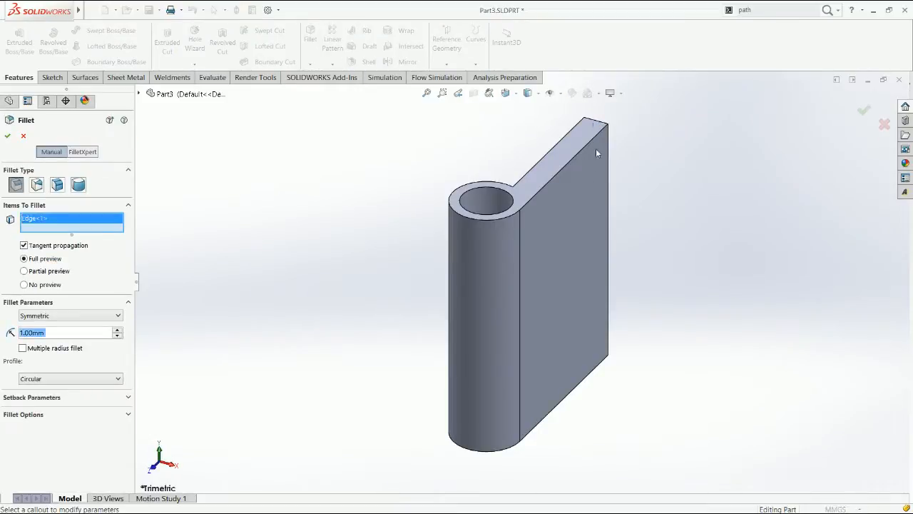
middle_drag(621, 381, 606, 387)
click(607, 387)
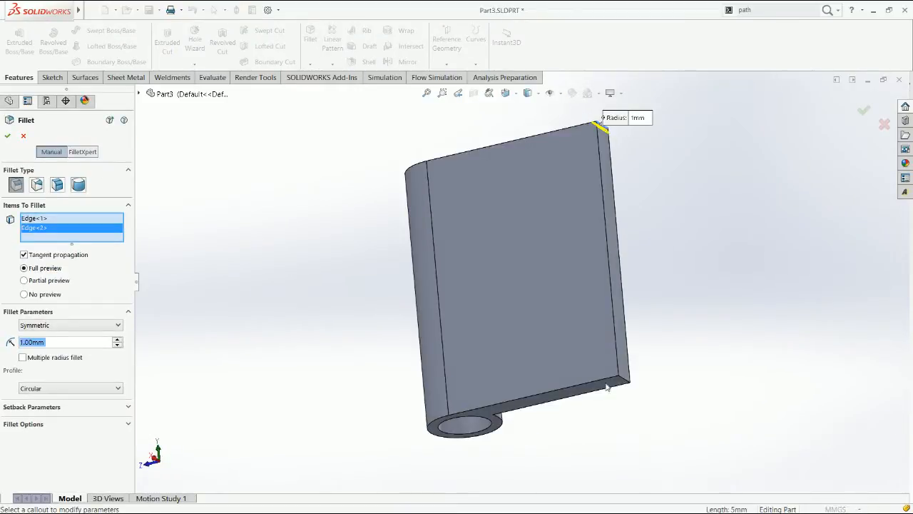
text(56)
key(Return)
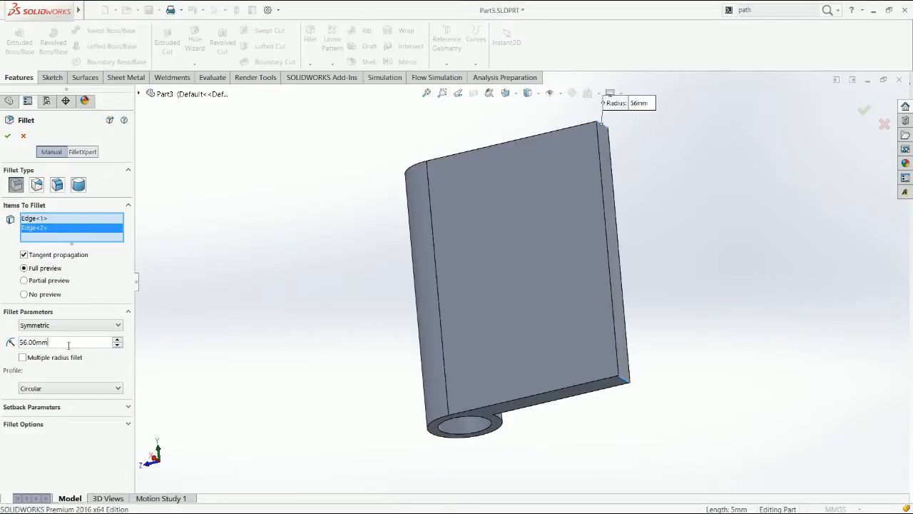
drag(68, 342, 2, 360)
text(5)
key(Return)
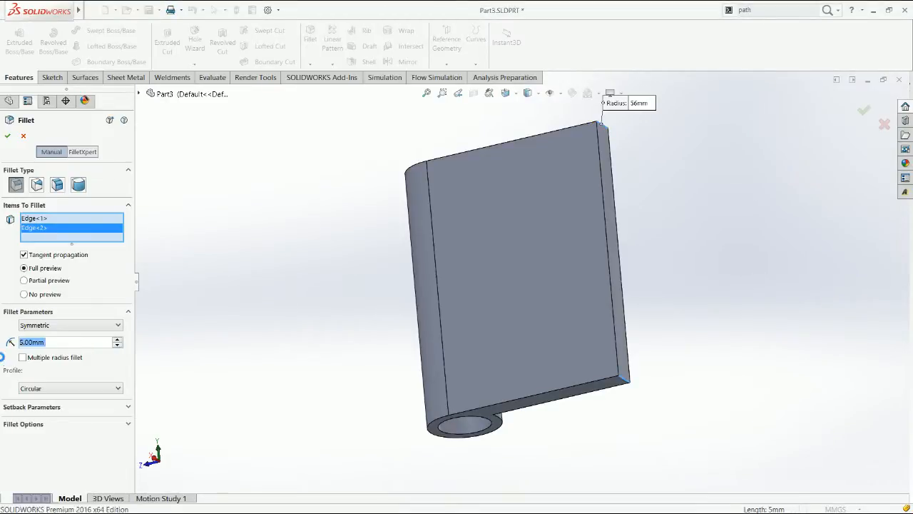
key(Return)
Step: Sketch three circles on the leaf plate's flat face, one about 11 mm in diameter near the upper edge and two smaller ones below
click(463, 278)
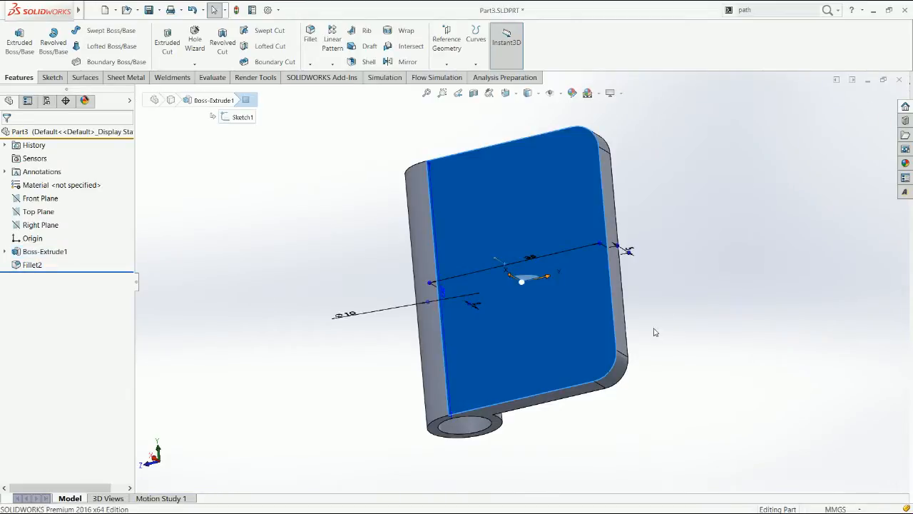
click(656, 331)
right_drag(714, 349, 473, 226)
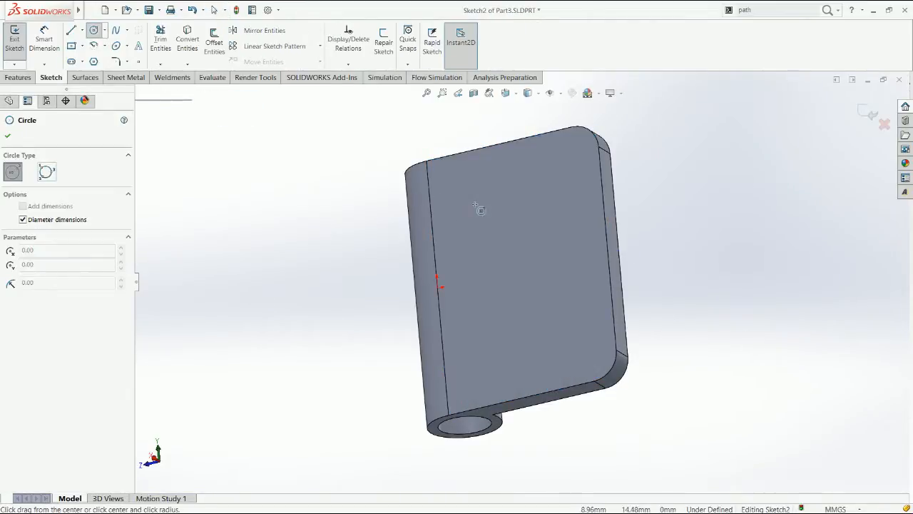
click(474, 203)
click(496, 223)
click(512, 279)
click(521, 291)
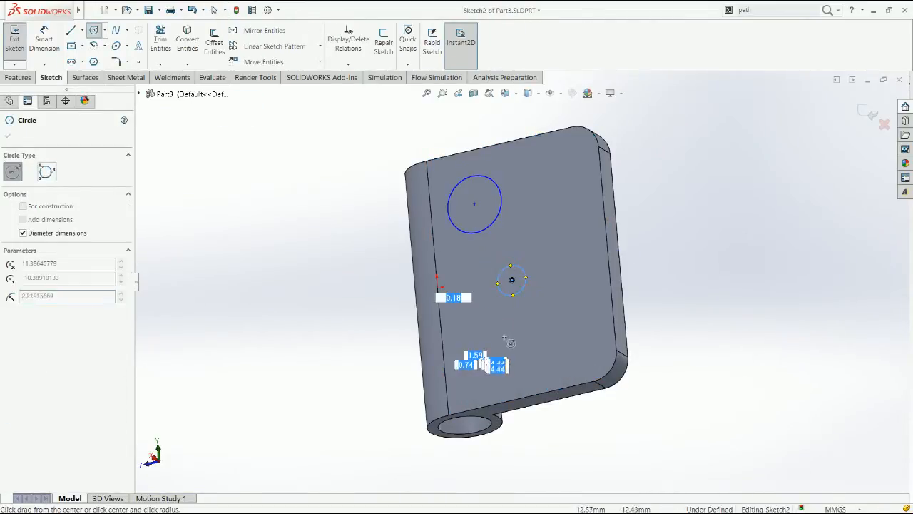
click(497, 328)
key(Escape)
Step: Make the three circles equal in size
click(497, 219)
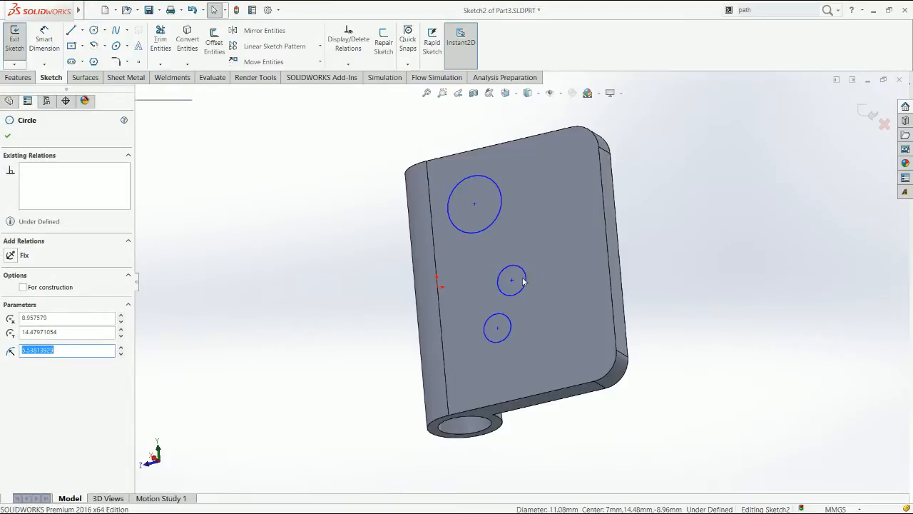
ctrl+click(524, 282)
ctrl+click(511, 326)
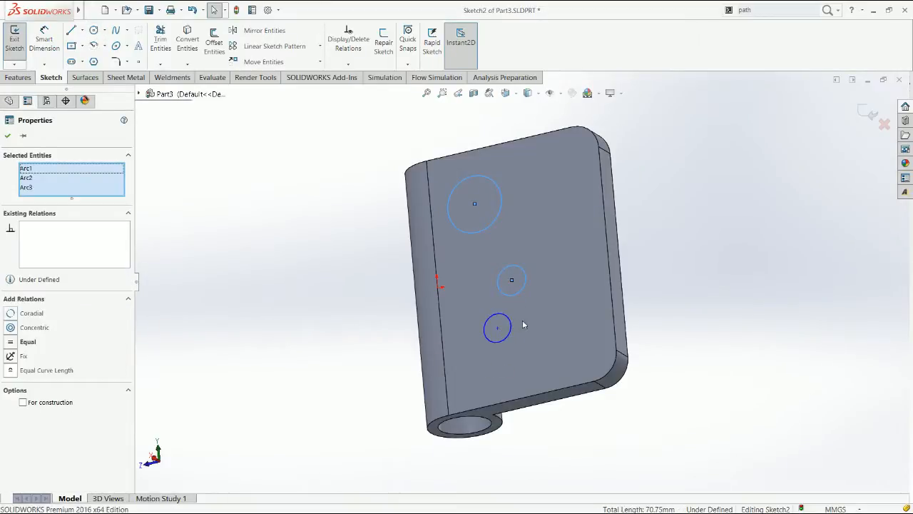
click(556, 280)
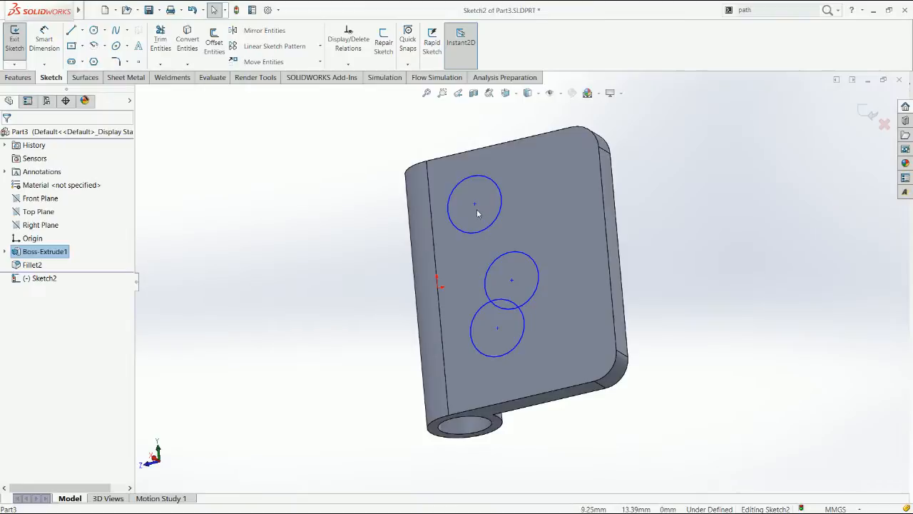
Step: Add a vertical relation between the centres of the uppermost and lowest circles
click(475, 205)
ctrl+click(500, 330)
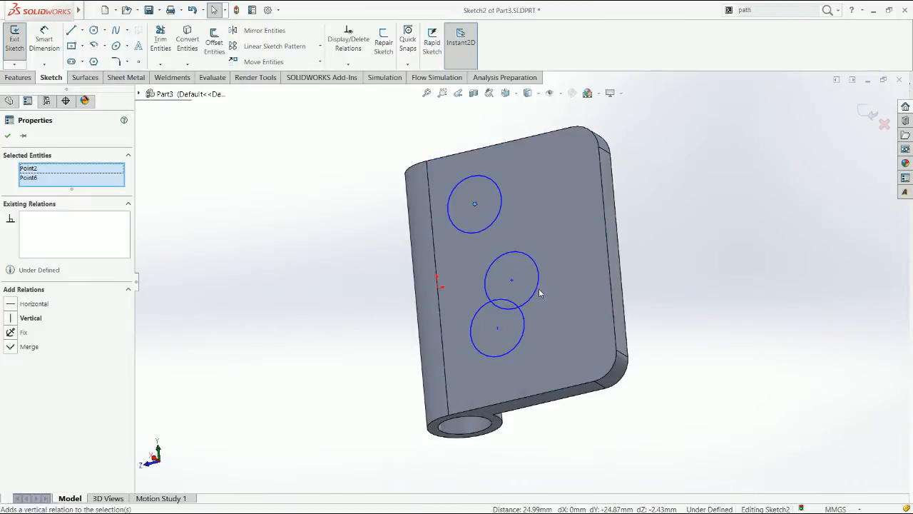
key(Escape)
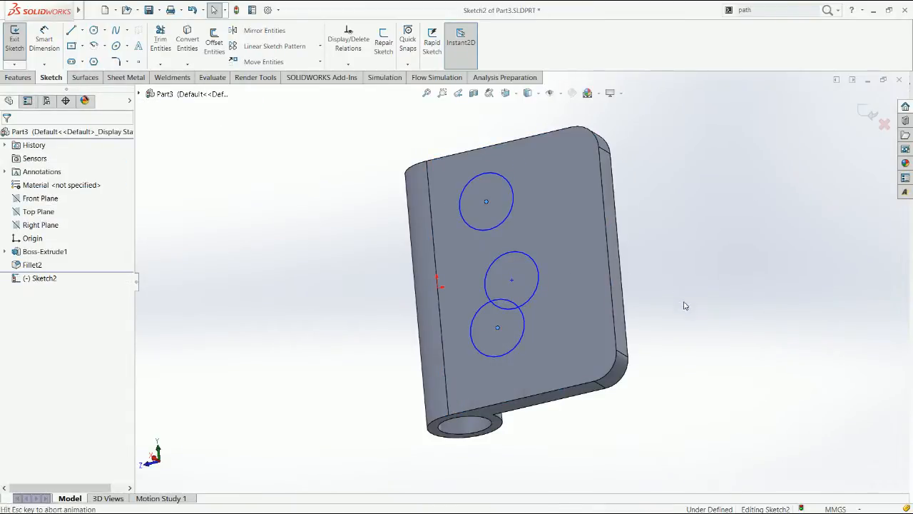
Step: Connect the middle circle's centre to the upper and lower circle centres with two lines
key(ctrl+8)
key(l)
click(503, 354)
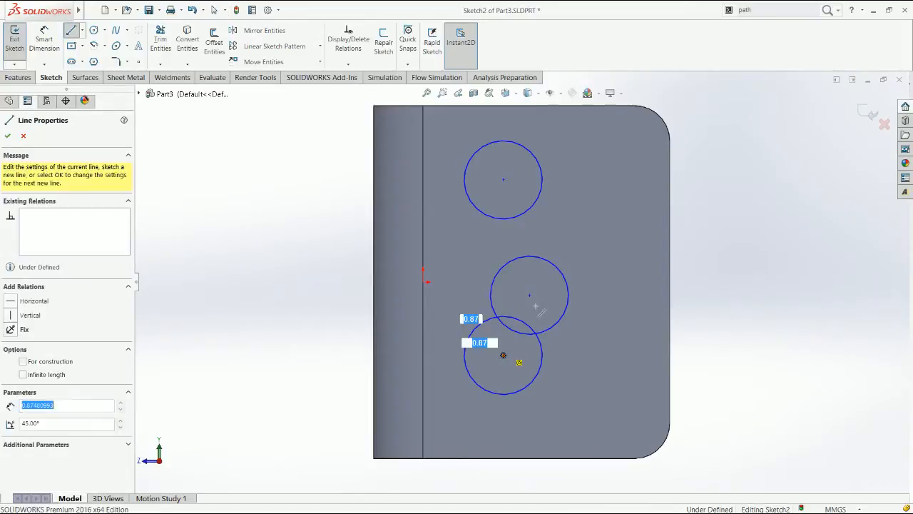
key(Escape)
drag(508, 352, 528, 303)
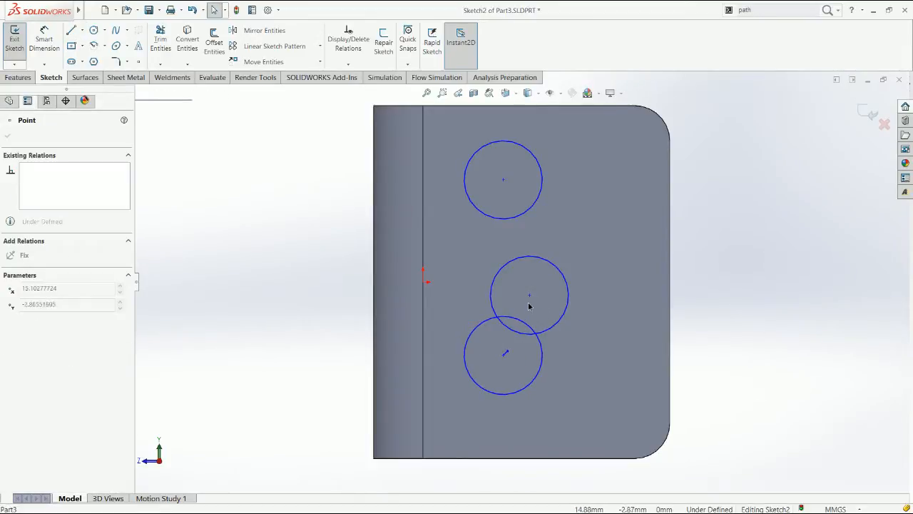
key(Escape)
key(l)
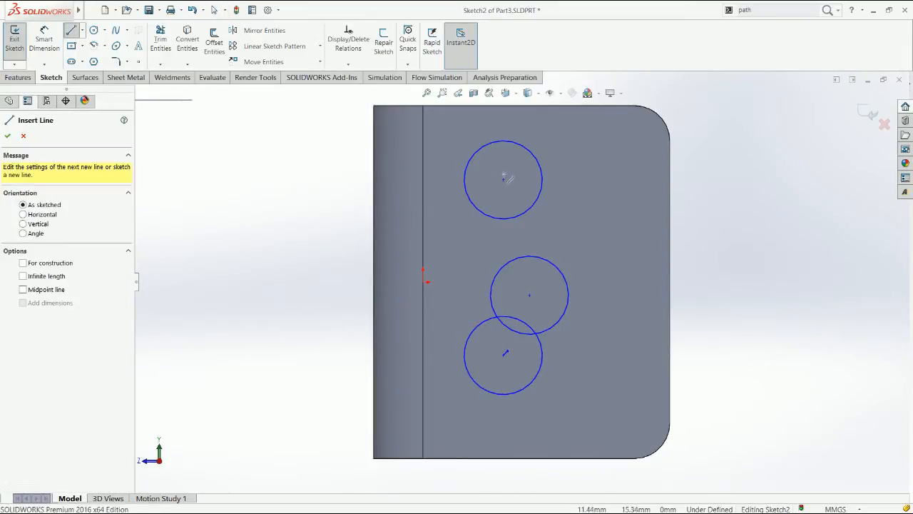
click(504, 179)
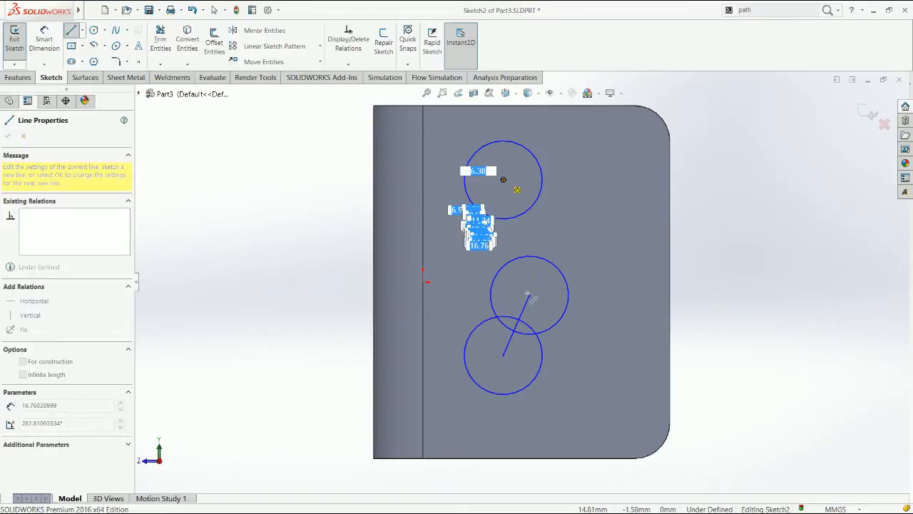
click(529, 295)
key(Escape)
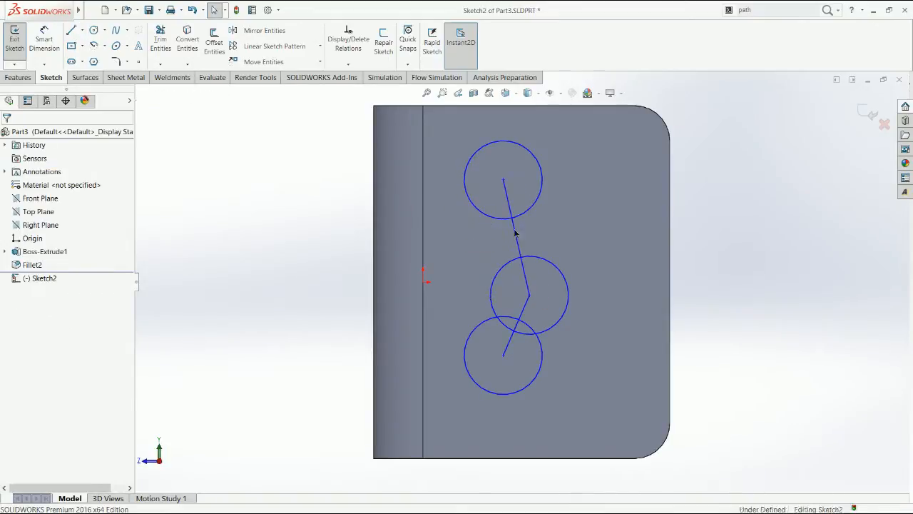
Step: Make the two centre-to-centre lines equal in length and convert them to construction lines
click(515, 233)
ctrl+click(521, 315)
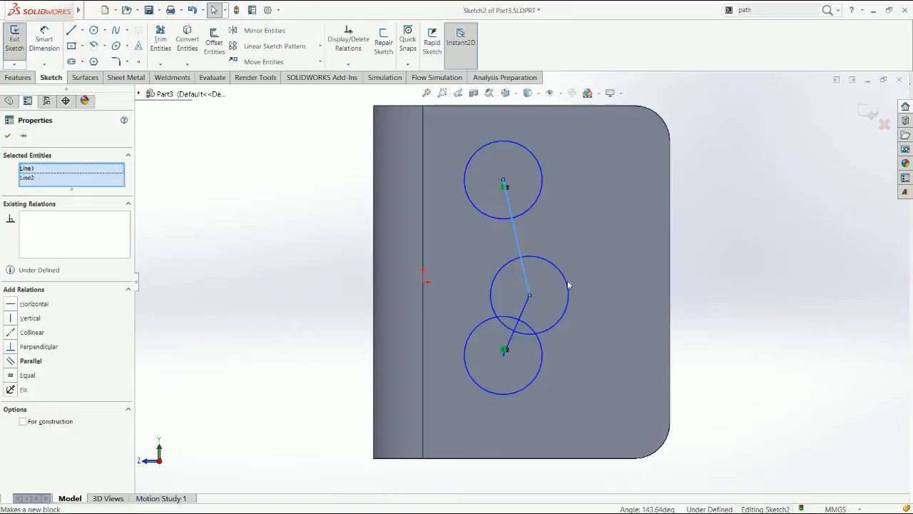
click(592, 280)
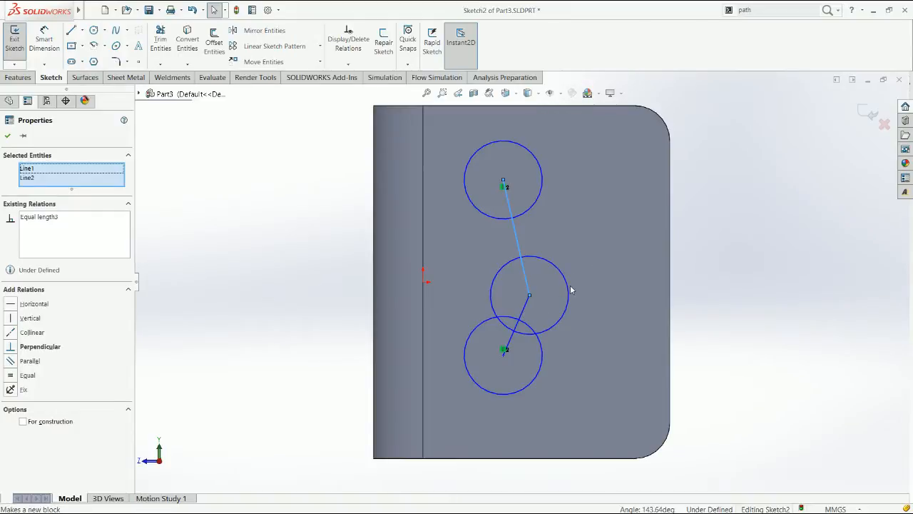
key(Escape)
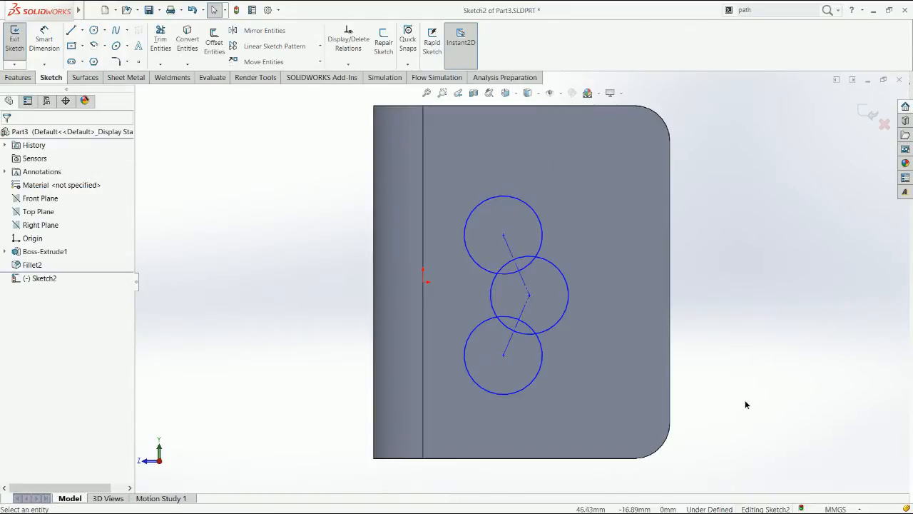
Step: Draw a vertical line about 14.6 mm long from the lowest circle's centre down to the plate's lower edge
key(l)
click(503, 356)
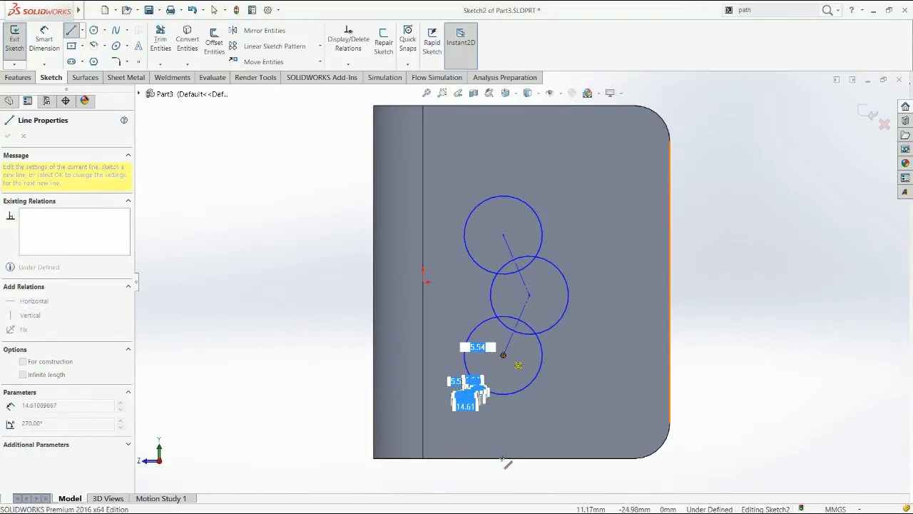
key(Escape)
Step: Add a horizontal relation between the middle circle's centre and the sketch origin
click(530, 296)
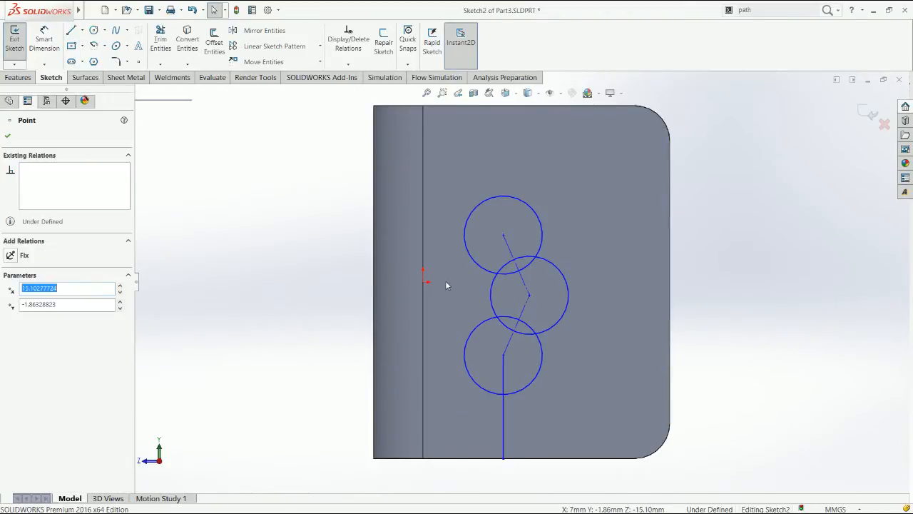
ctrl+click(422, 283)
click(425, 283)
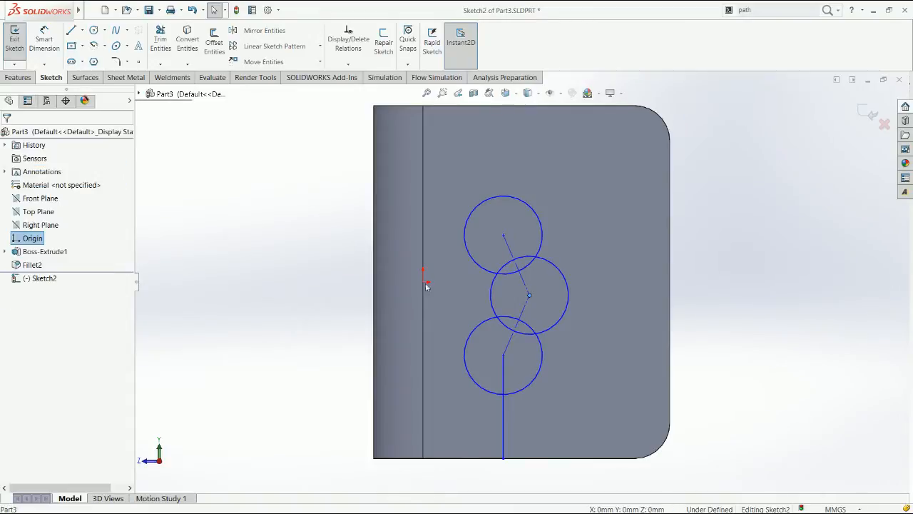
ctrl+click(528, 295)
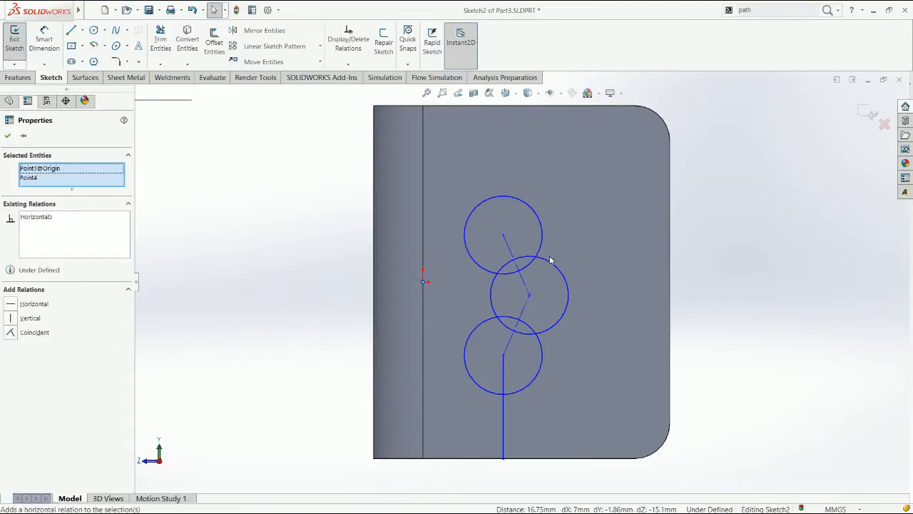
Step: Reposition the circles freehand, moving the outer pair apart and toward the barrel and the middle one toward the plate's free edge
click(504, 208)
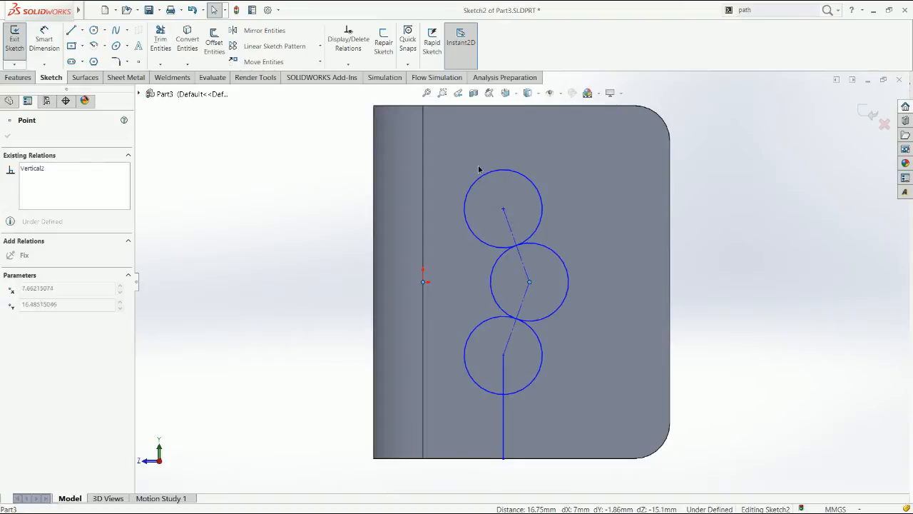
key(ctrl+z)
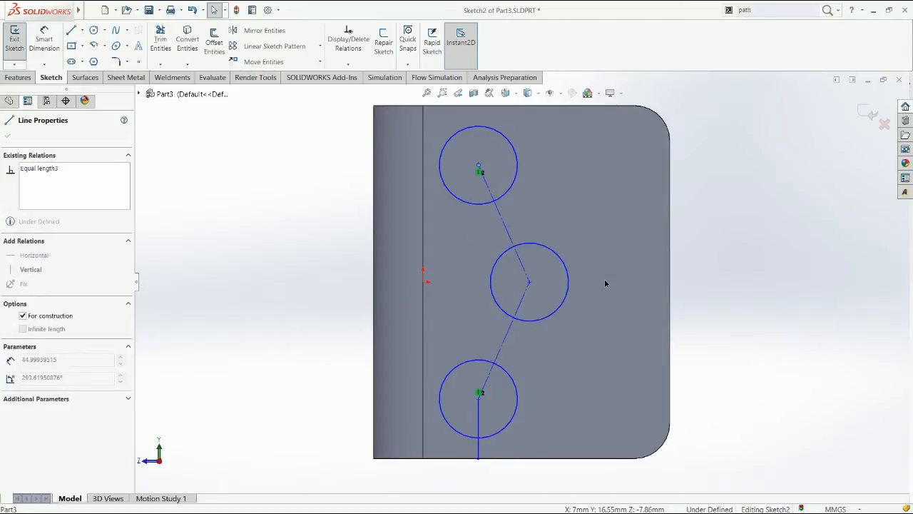
key(ctrl+z)
Step: Dimension the middle circle's centre 10 mm from the plate's free edge
right_drag(606, 282, 661, 247)
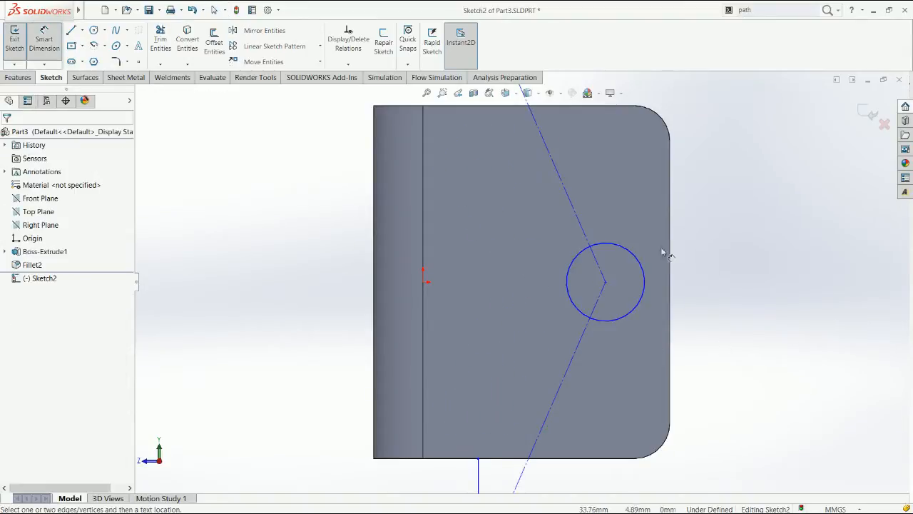
click(644, 282)
click(671, 285)
click(722, 256)
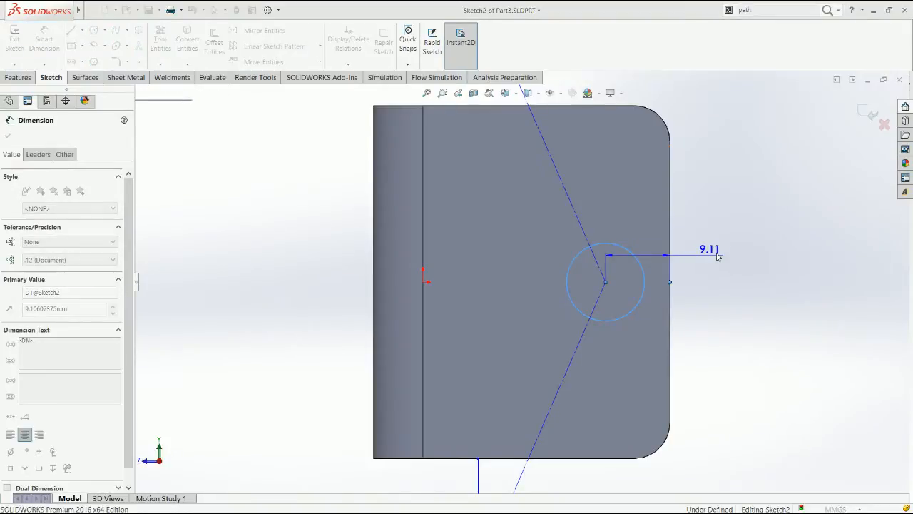
key(Escape)
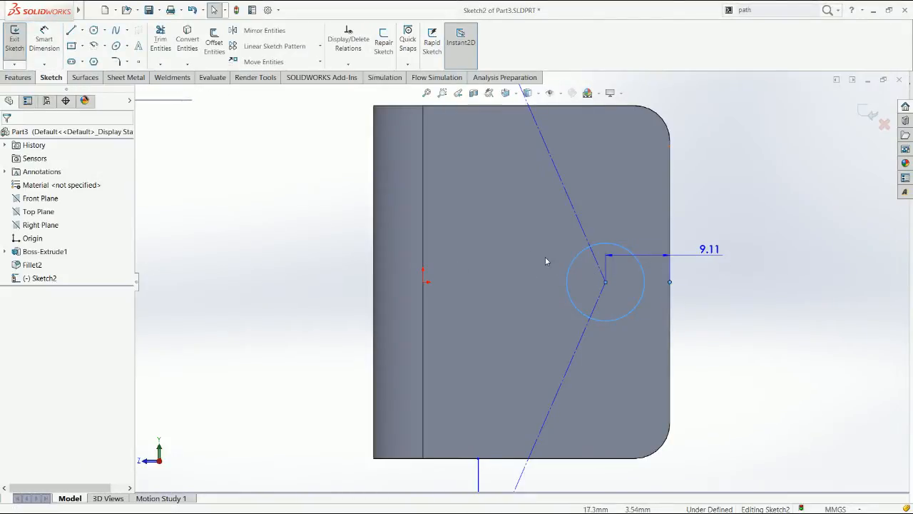
Step: Set the middle circle's diameter to 11 mm
right_drag(545, 261, 704, 179)
click(627, 253)
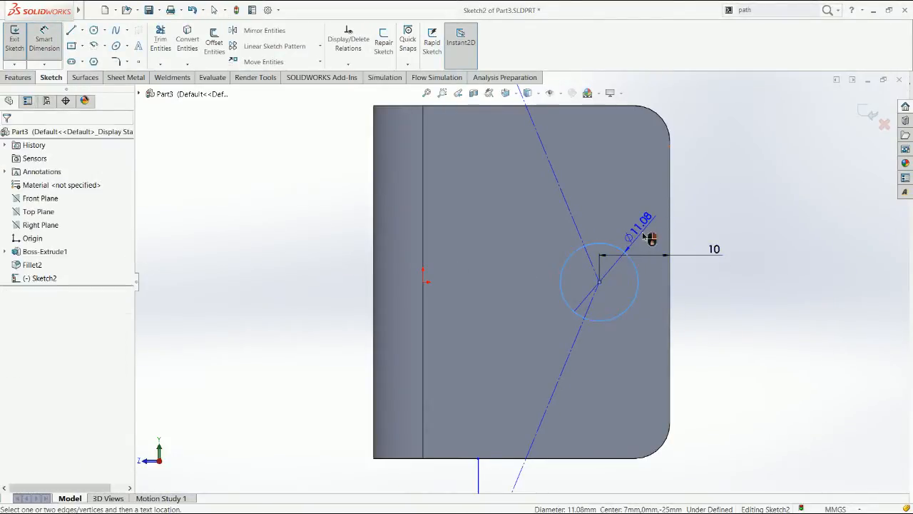
click(650, 239)
key(Escape)
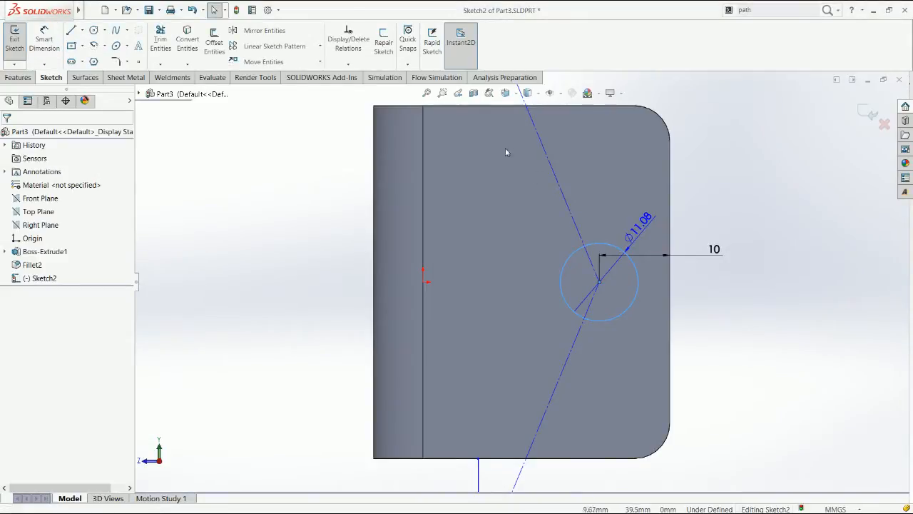
Step: Move the upper circle back onto the plate so both outer circles lie within its outline
key(f)
click(498, 142)
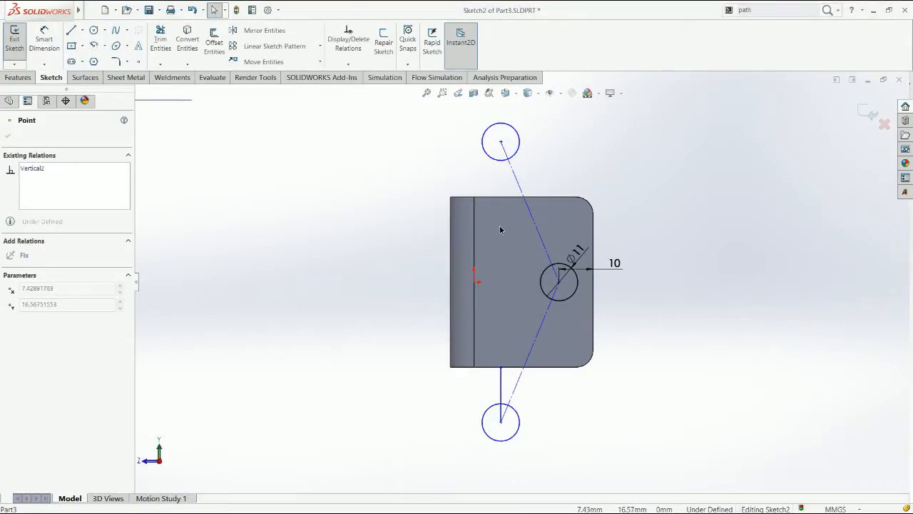
key(Escape)
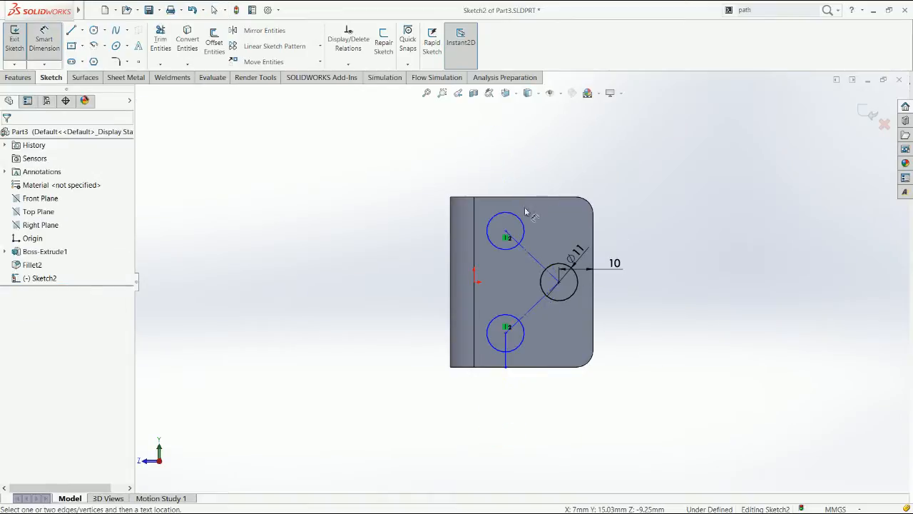
Step: Dimension the upper circle's centre 10 mm from the plate's upper edge
click(520, 220)
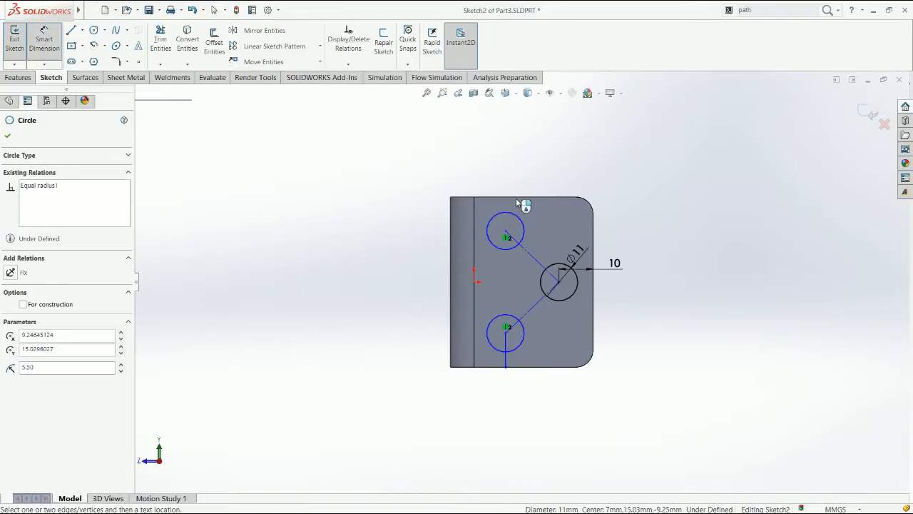
click(538, 197)
click(541, 183)
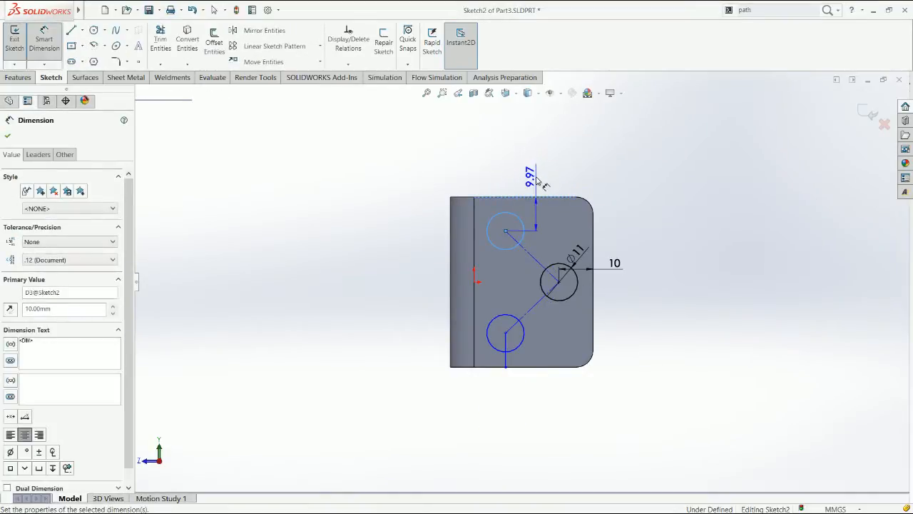
key(Escape)
drag(554, 265, 526, 240)
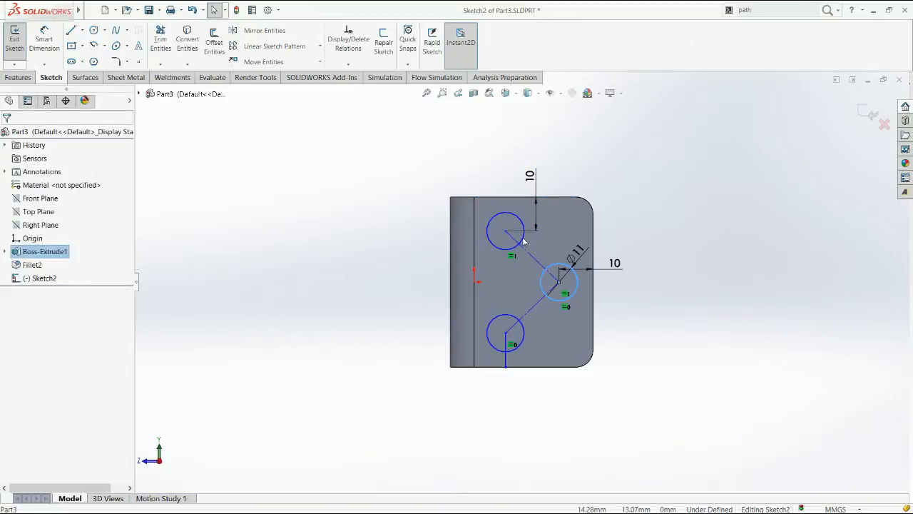
Step: Dimension the upper circle's centre 10 mm from the edge where the plate meets the barrel
right_drag(690, 295, 502, 149)
click(489, 221)
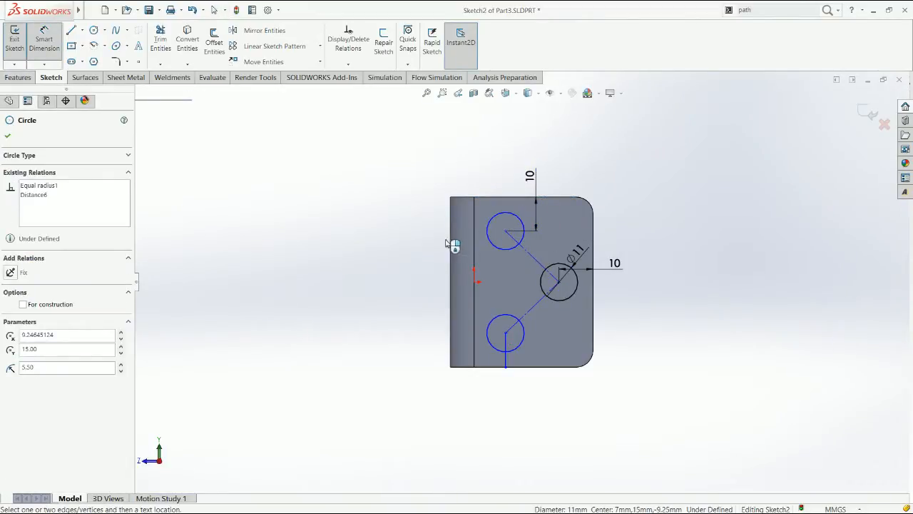
click(475, 247)
click(488, 229)
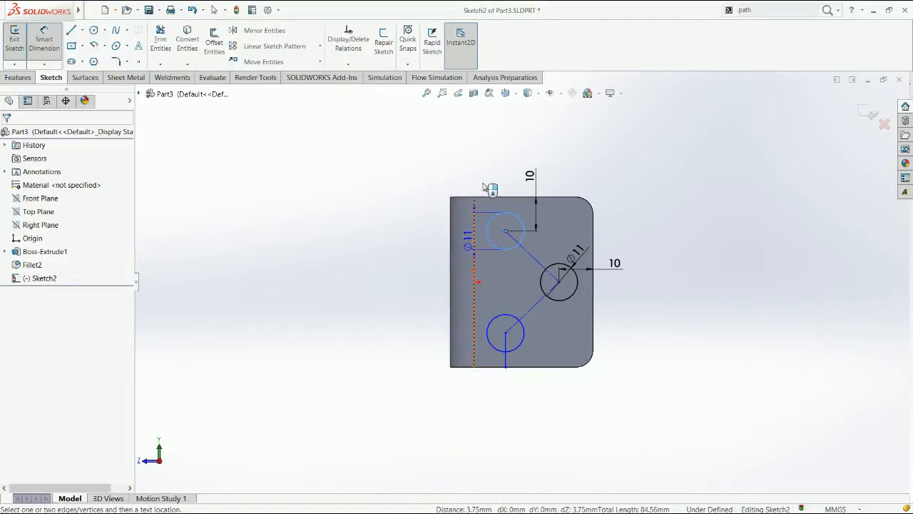
click(481, 183)
key(Escape)
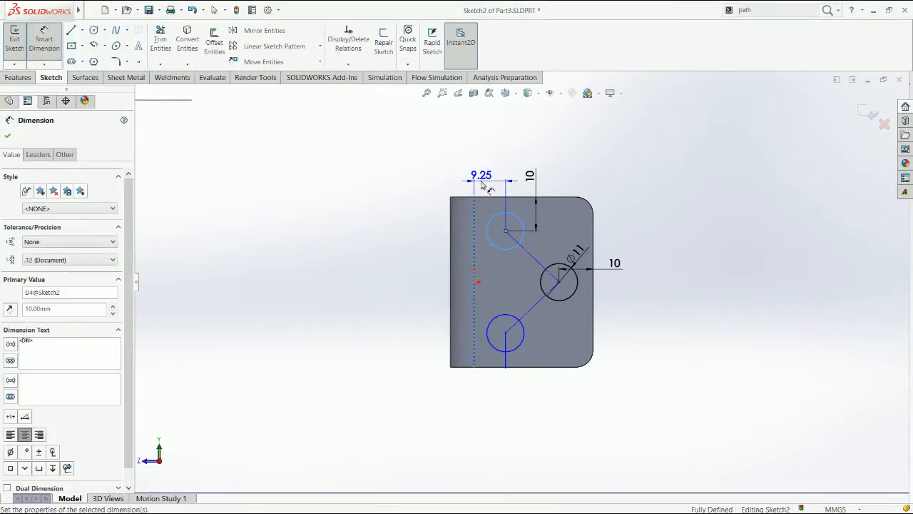
Step: Cut the three sketched circles through the plate using an Extruded Cut with the Through All end condition
key(Escape)
click(507, 358)
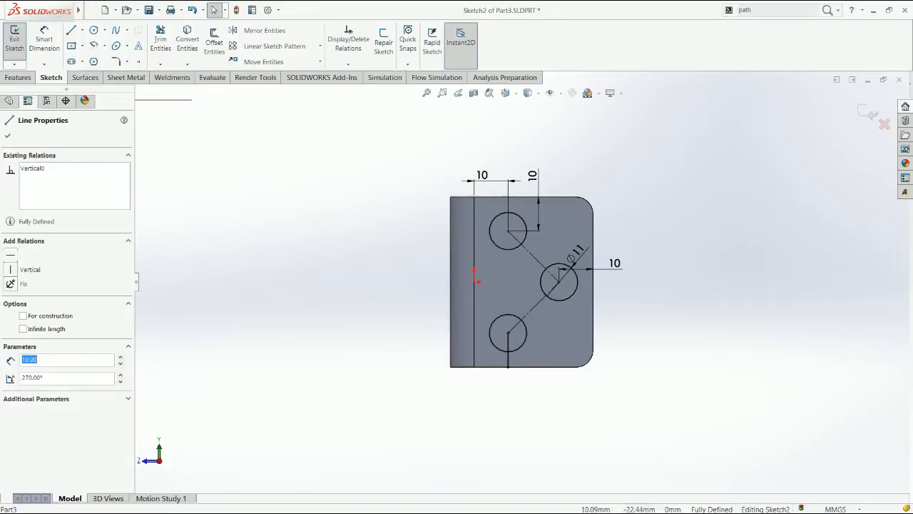
click(542, 334)
click(17, 77)
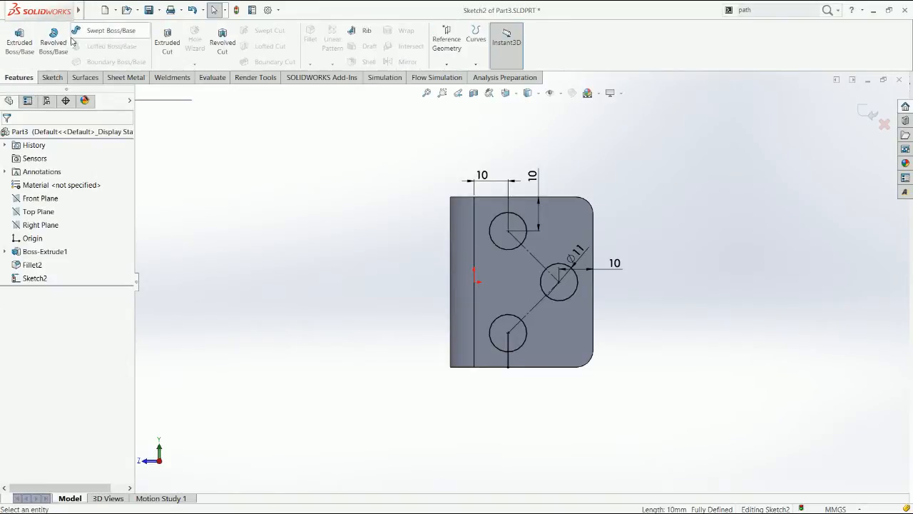
click(167, 44)
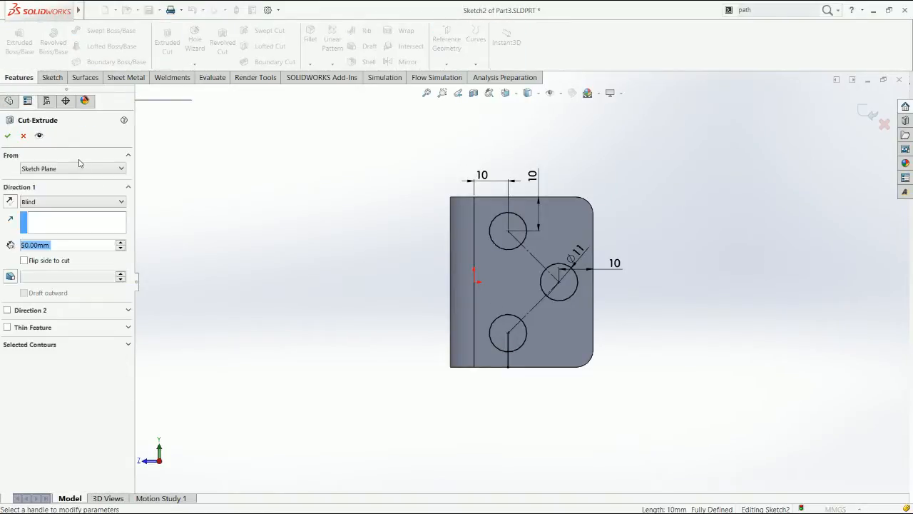
click(48, 206)
click(63, 224)
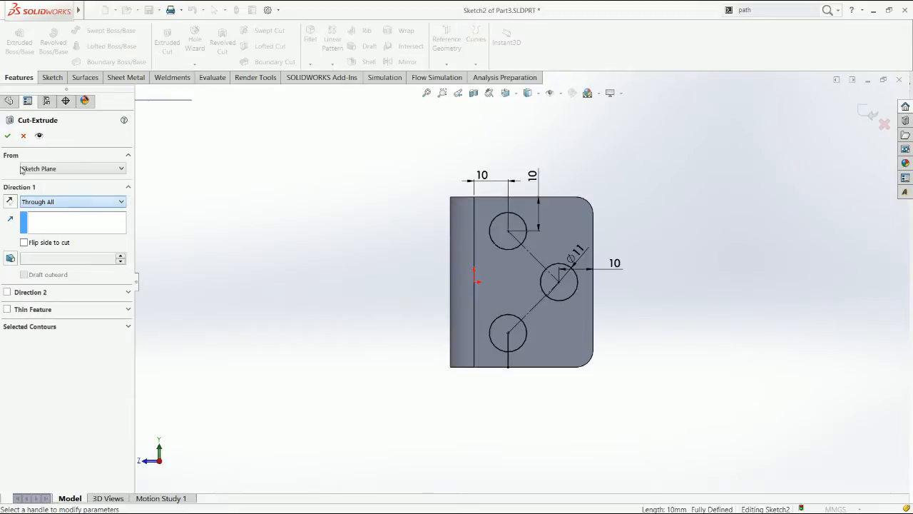
click(7, 135)
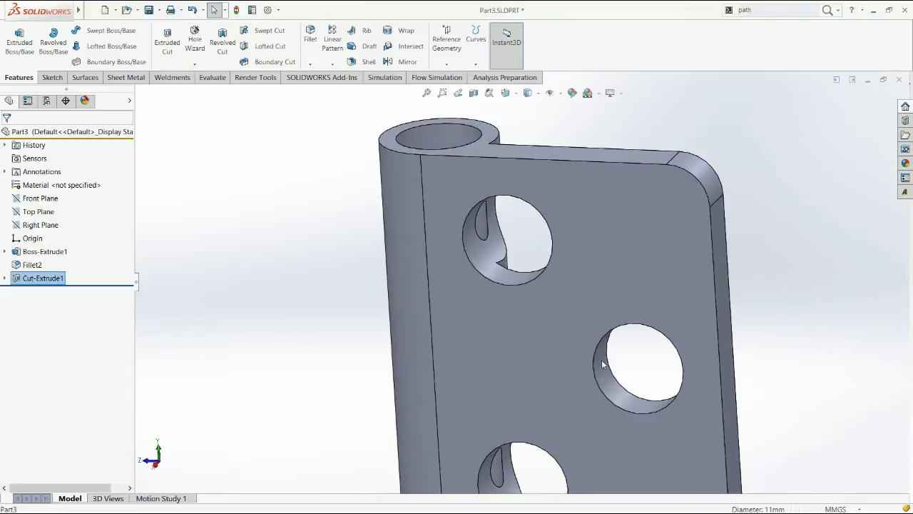
Step: Set the distance from the middle hole's centre to the plate's outer edge to 5 mm
click(602, 364)
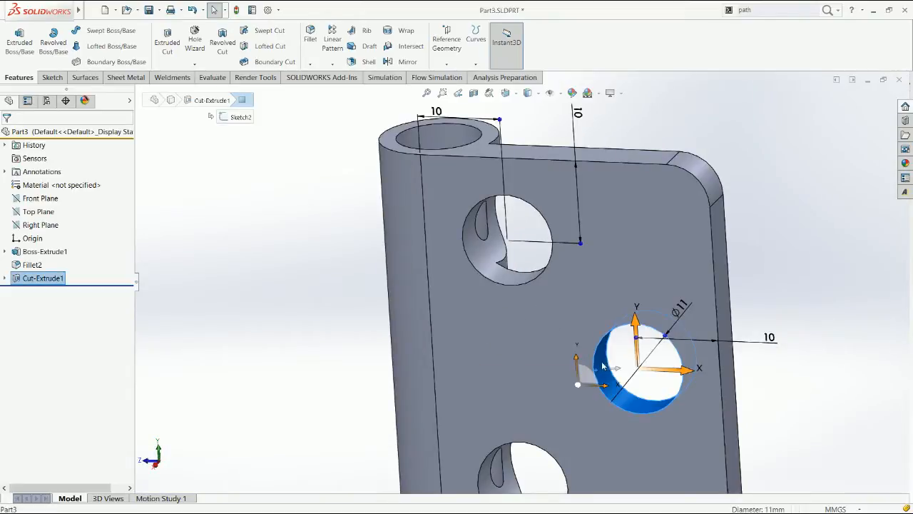
click(769, 338)
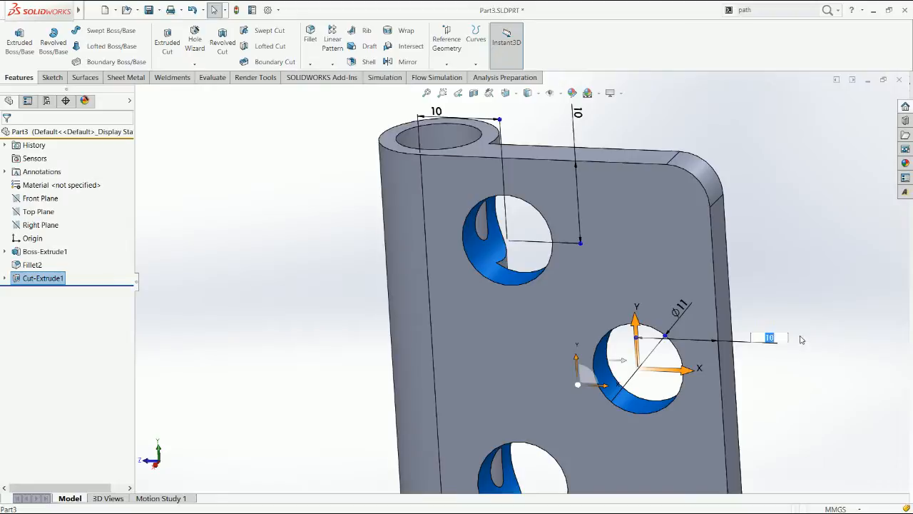
text(5)
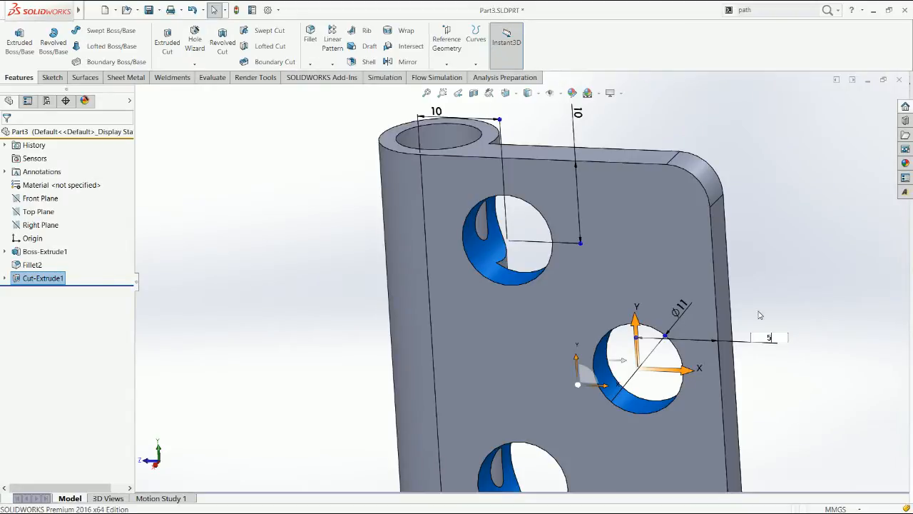
key(Return)
Step: Return the middle hole's edge distance to 10 mm and set the hole diameter to 7 mm
click(745, 339)
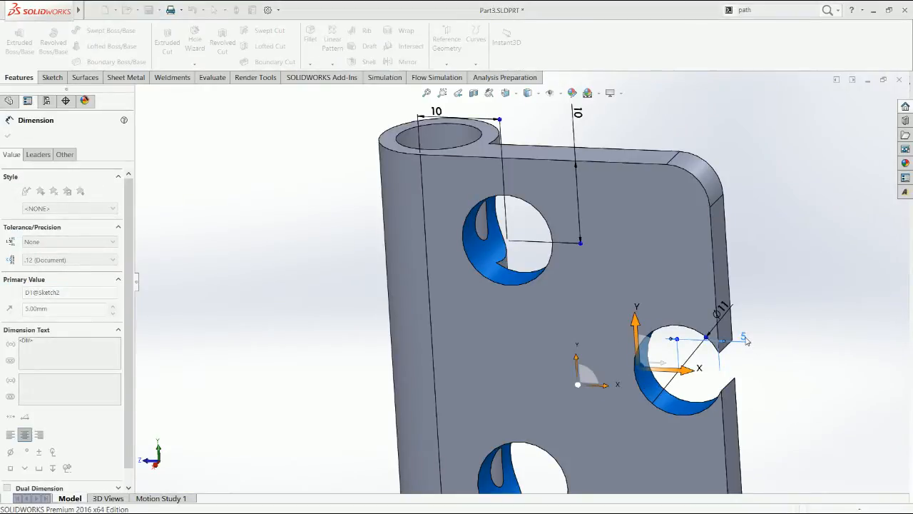
click(725, 313)
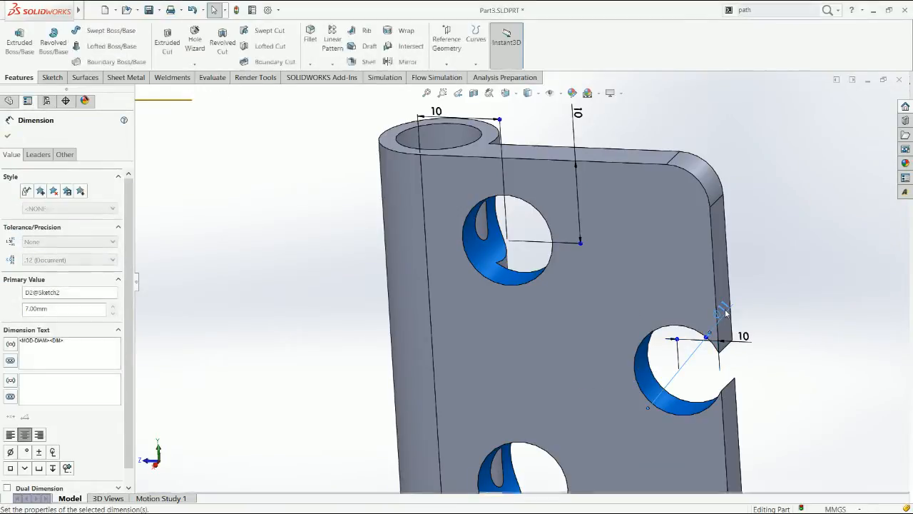
key(ctrl+z)
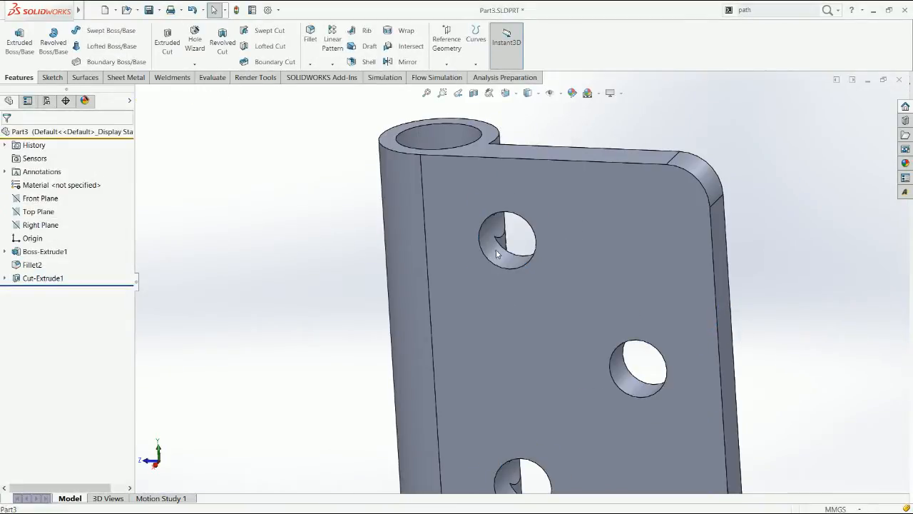
Step: Set the upper hole's distance from the edge where the plate meets the barrel to 15 mm
click(496, 252)
click(437, 110)
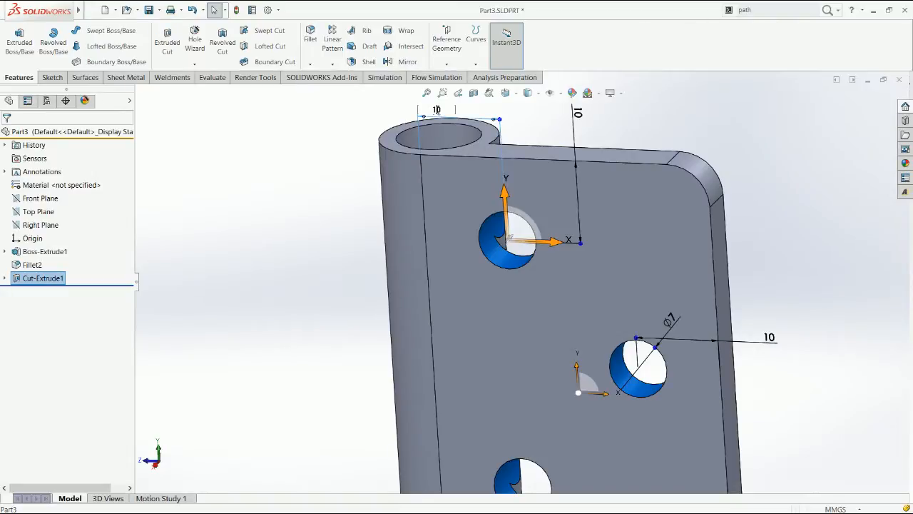
text(15)
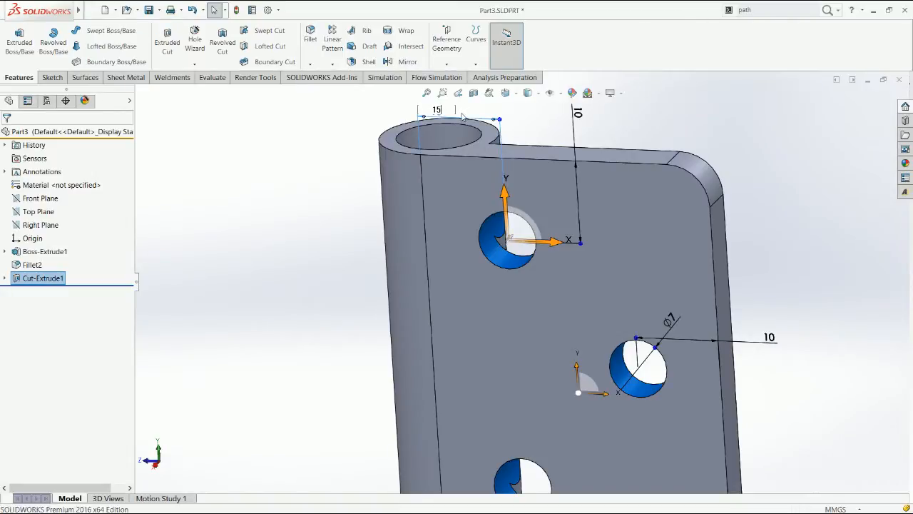
key(Return)
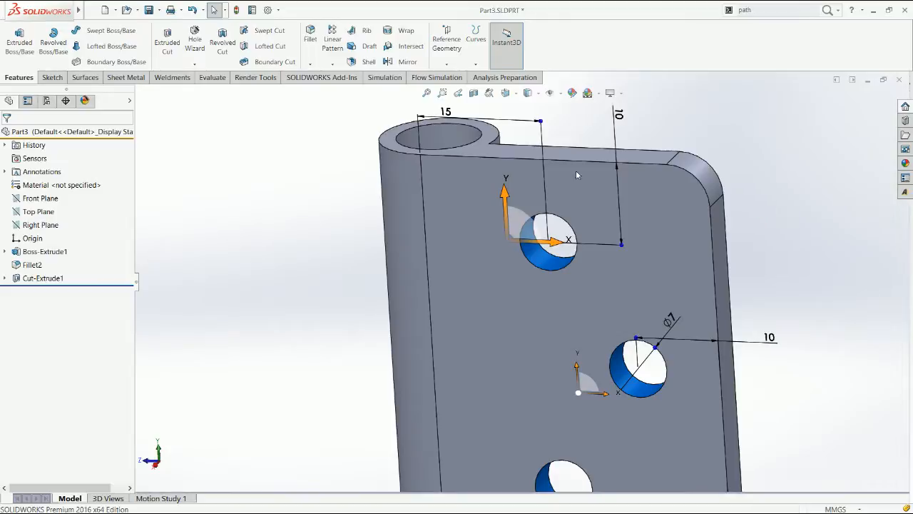
Step: Switch to the Assem4 assembly and swing the movable hinge leaf about the barrel axis
key(ctrl+Tab)
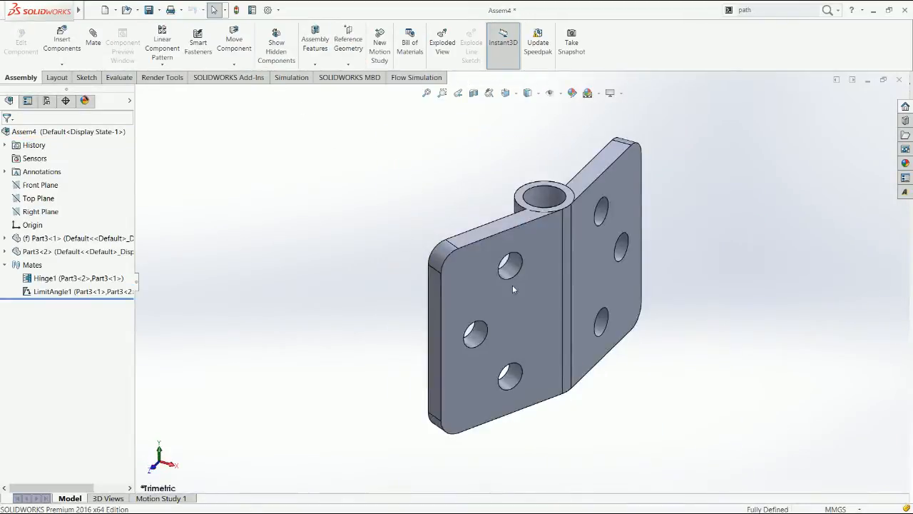
drag(505, 298, 429, 263)
key(Escape)
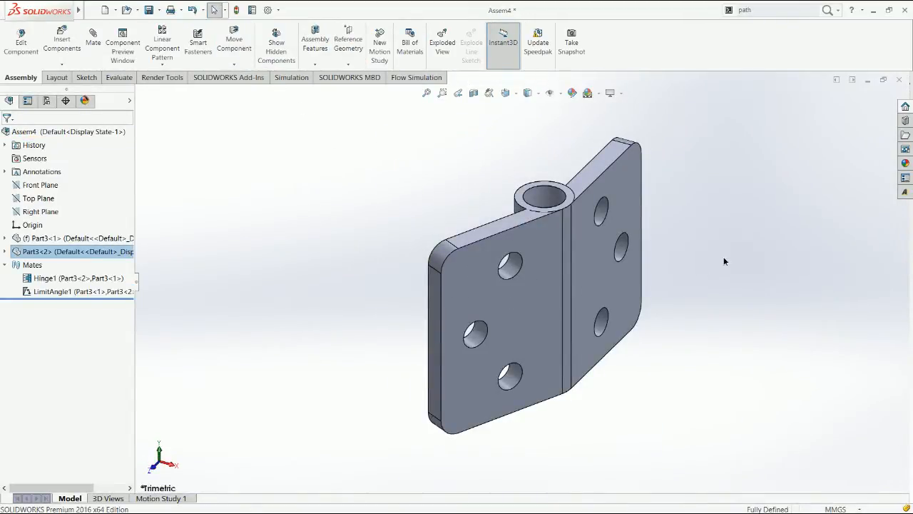
Step: Apply the satin finish brass appearance from the Metal appearances to both hinge leaves
click(906, 163)
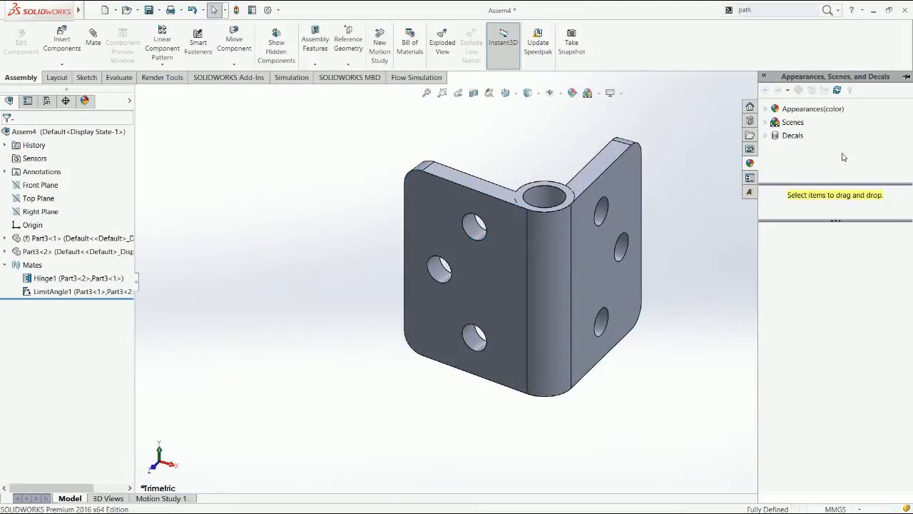
click(765, 109)
double_click(798, 135)
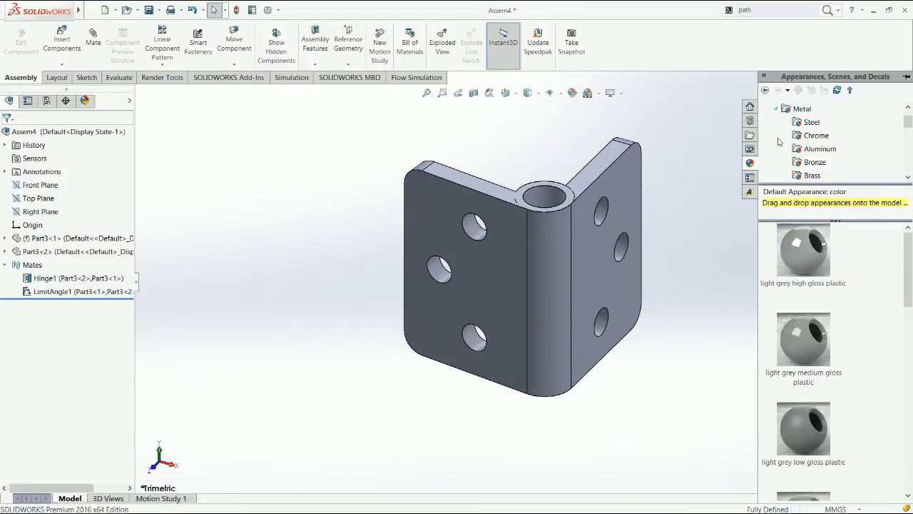
click(815, 136)
click(813, 175)
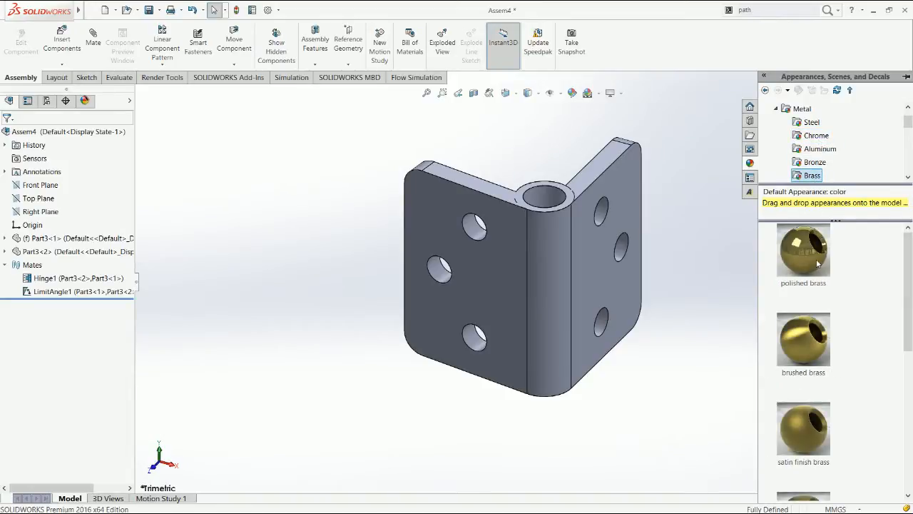
drag(803, 411, 548, 252)
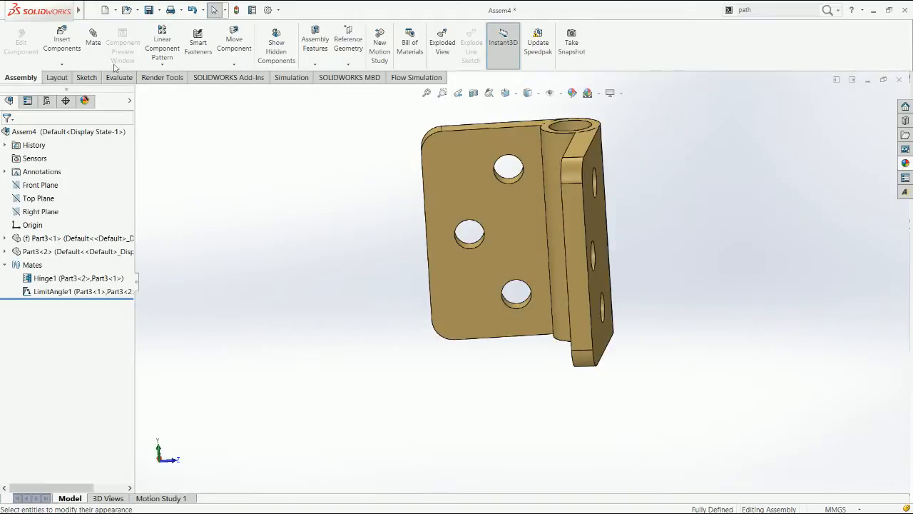
Step: Review the mechanical mate types offered by the Mate command and leave the command without adding a mate
click(93, 43)
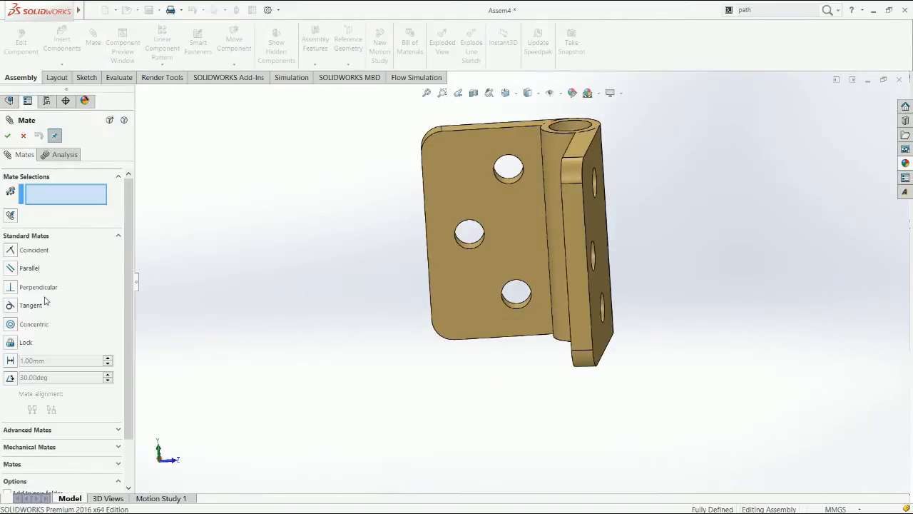
scroll(54, 314, down, 2)
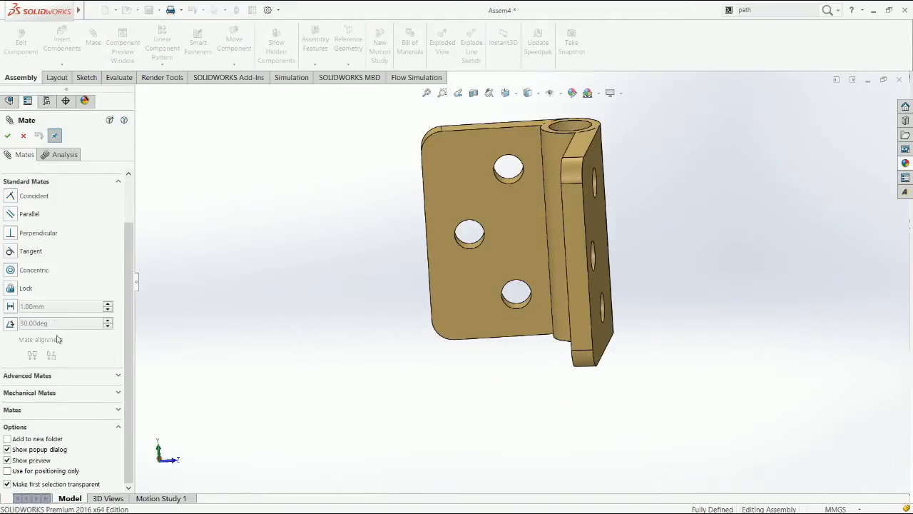
click(44, 393)
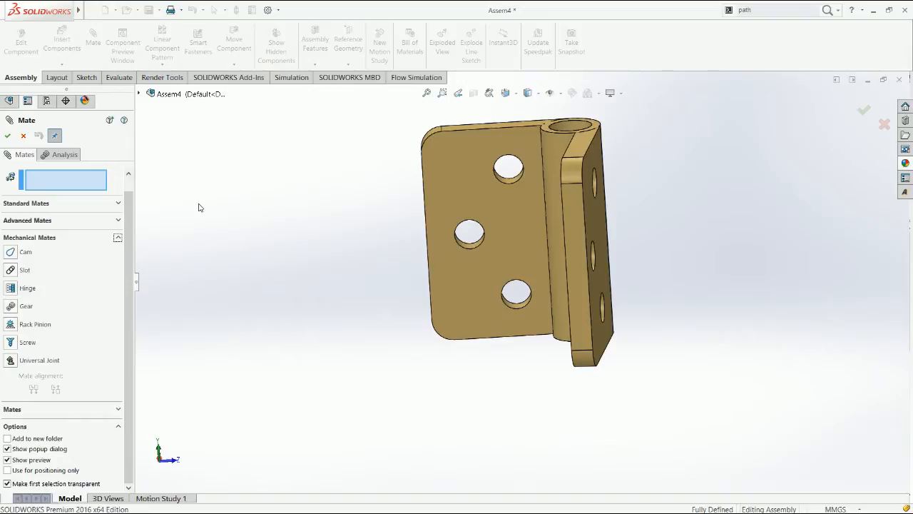
key(Escape)
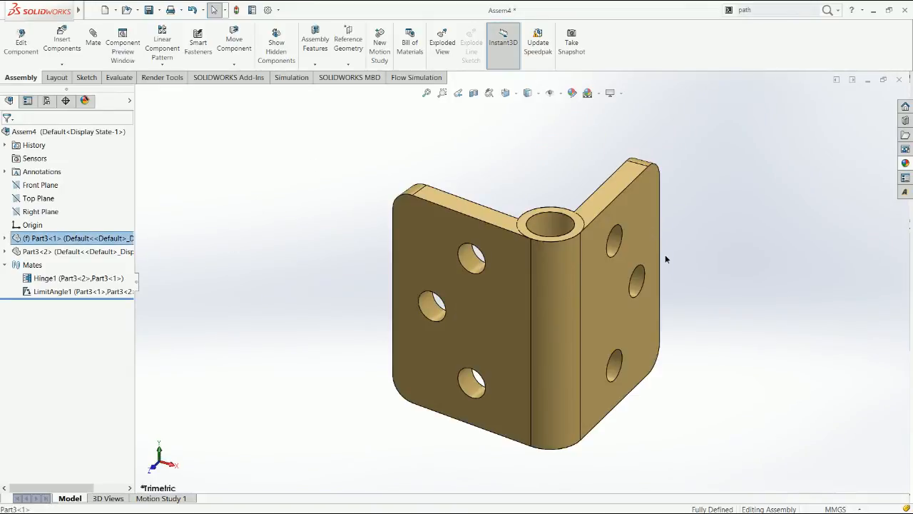
Step: Try to swing the fixed hinge leaf about the barrel
drag(661, 260, 333, 293)
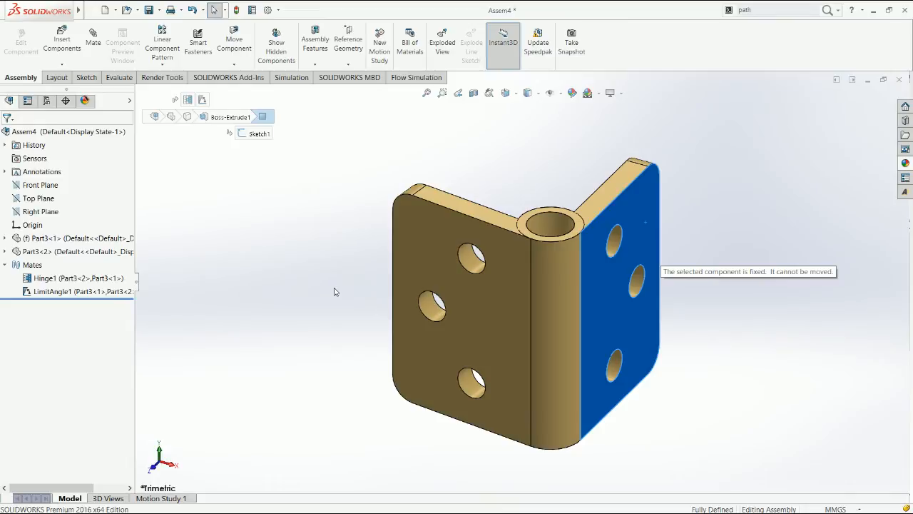